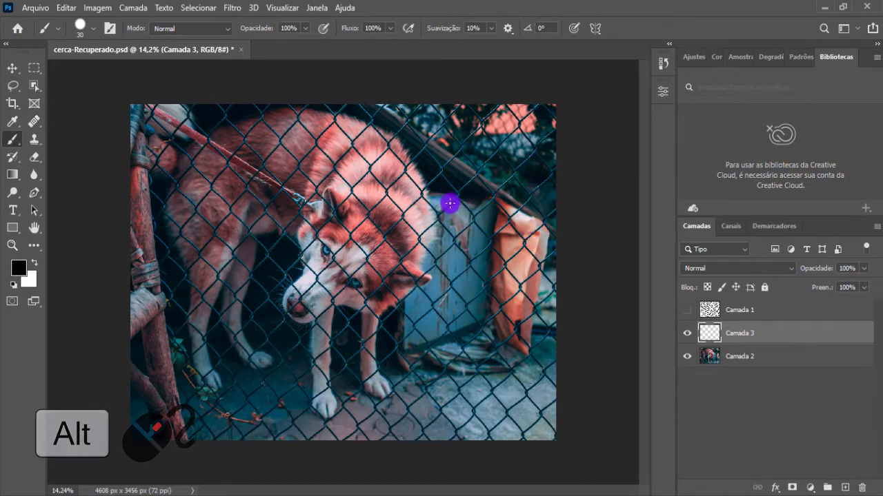
Step: Paint over the fence wire on Camada 3 with straight 30 px black brush strokes, from the photo's upper-right edge down to the second knot
{"action": "scroll", "coordinate": [449, 218], "scroll_direction": "up", "scroll_amount": 1}
{"action": "scroll", "coordinate": [449, 218], "scroll_direction": "up", "scroll_amount": 3}
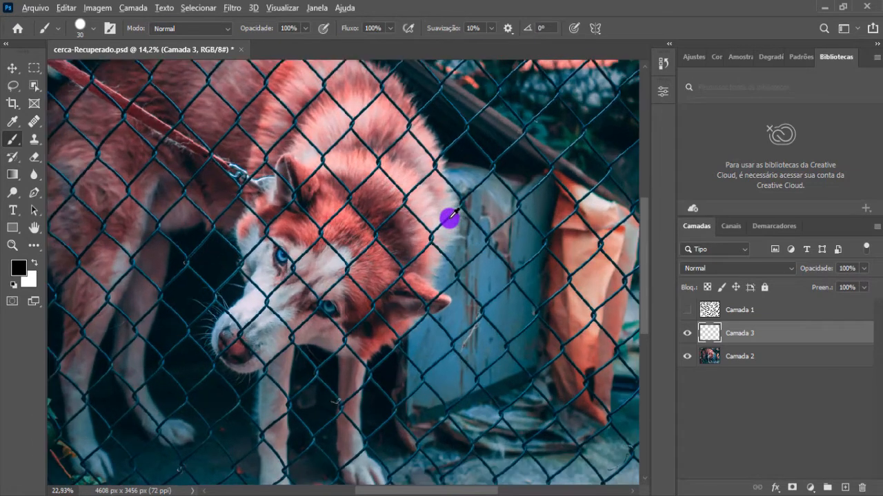
{"action": "scroll", "coordinate": [483, 205], "scroll_direction": "down", "scroll_amount": 3}
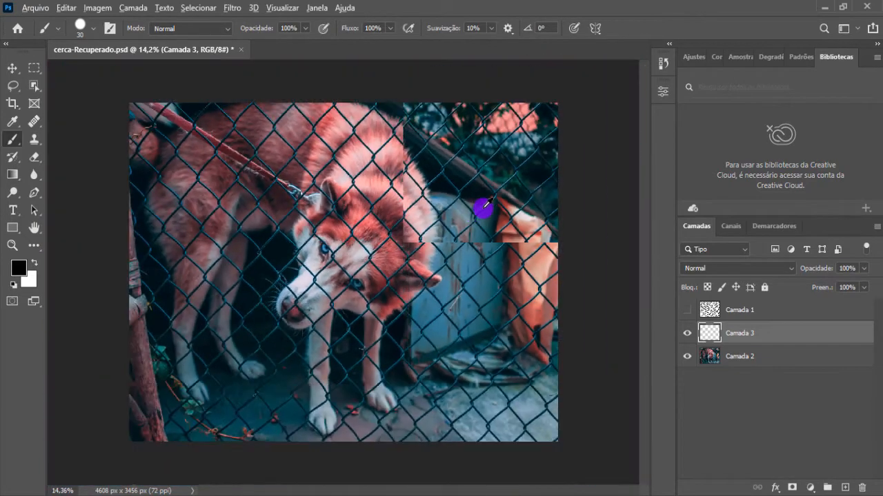
{"action": "scroll", "coordinate": [483, 206], "scroll_direction": "up", "scroll_amount": 4}
{"action": "scroll", "coordinate": [564, 235], "scroll_direction": "down", "scroll_amount": 1}
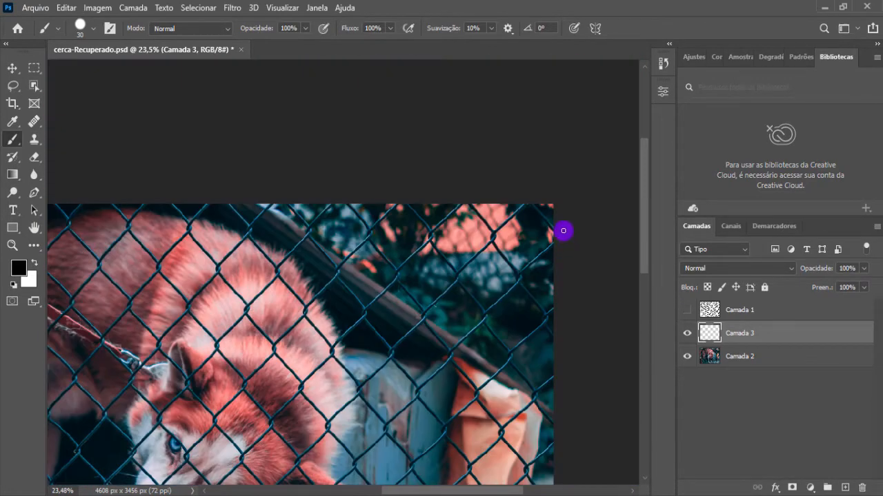
{"action": "scroll", "coordinate": [543, 187], "scroll_direction": "up", "scroll_amount": 5}
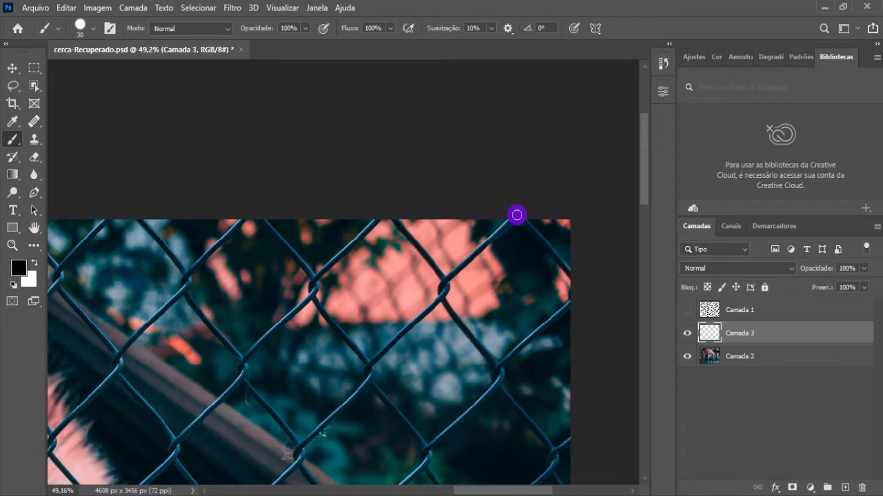
{"action": "key", "text": "shift"}
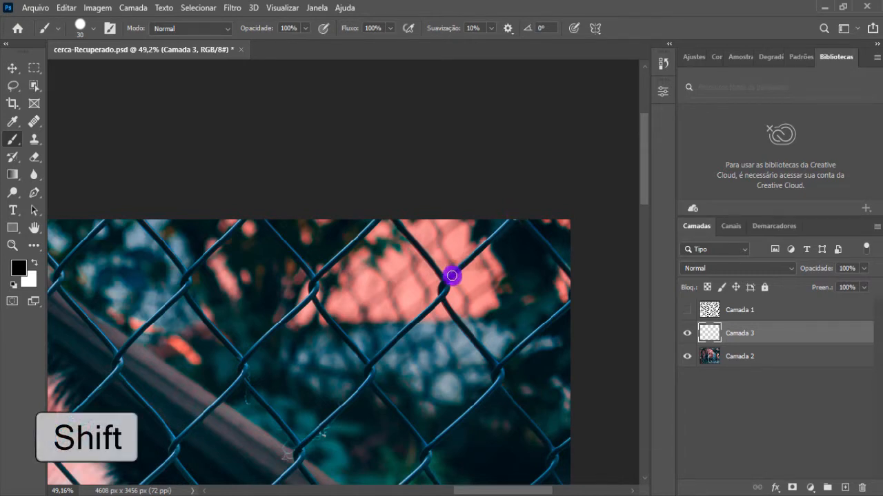
{"action": "left_click", "coordinate": [451, 276], "text": "shift"}
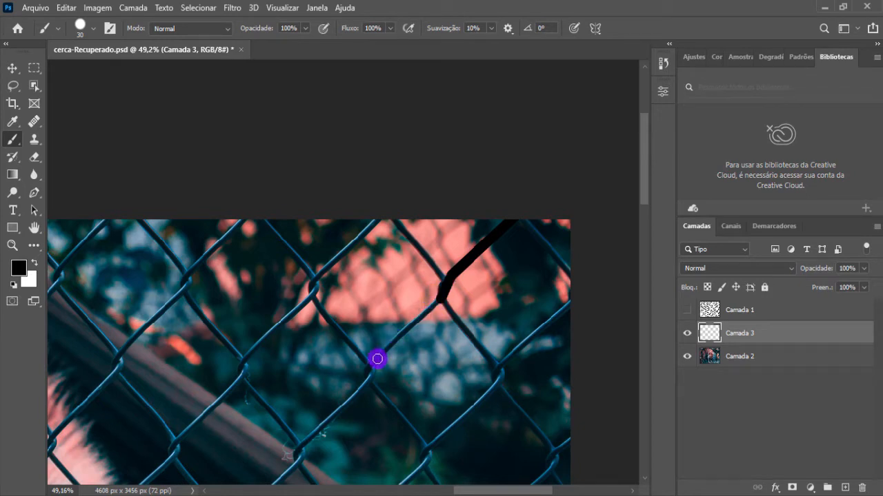
{"action": "left_click", "coordinate": [373, 361], "text": "shift"}
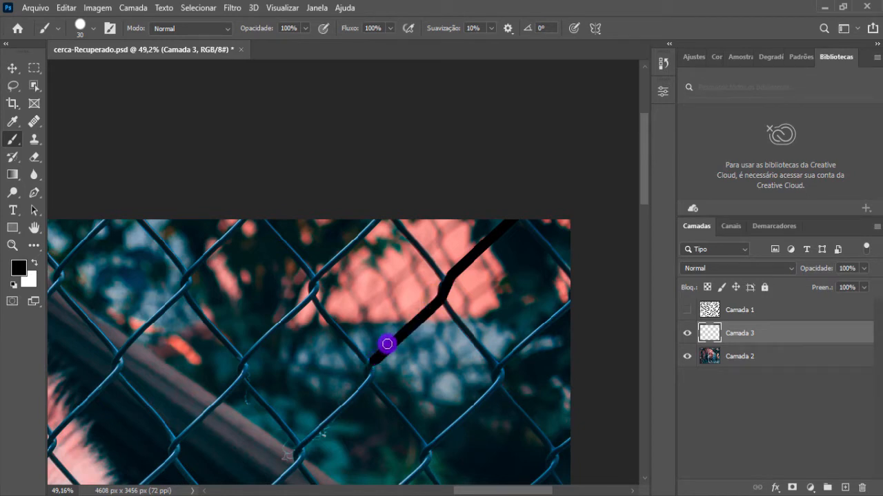
{"action": "left_click_drag", "start_coordinate": [445, 285], "coordinate": [509, 226]}
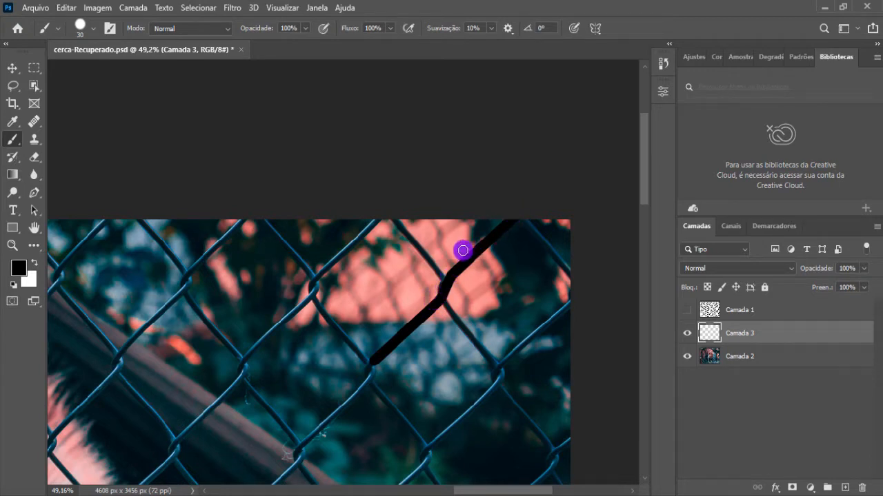
Step: Continue the straight black strokes diagonally down the same wire, covering the next two knots and ending at the knot above the blue box
{"action": "scroll", "coordinate": [425, 311], "scroll_direction": "up", "scroll_amount": 1}
{"action": "scroll", "coordinate": [425, 302], "scroll_direction": "up", "scroll_amount": 3}
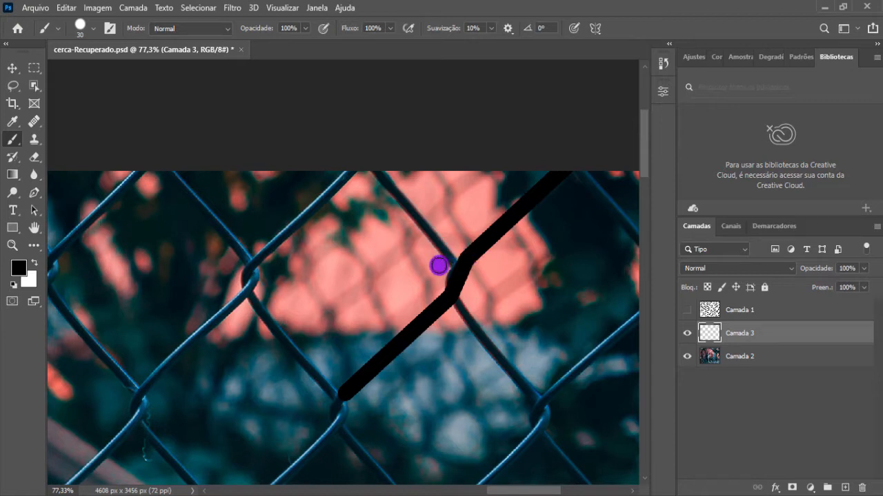
{"action": "scroll", "coordinate": [331, 347], "scroll_direction": "down", "scroll_amount": 2}
{"action": "scroll", "coordinate": [330, 347], "scroll_direction": "down", "scroll_amount": 2}
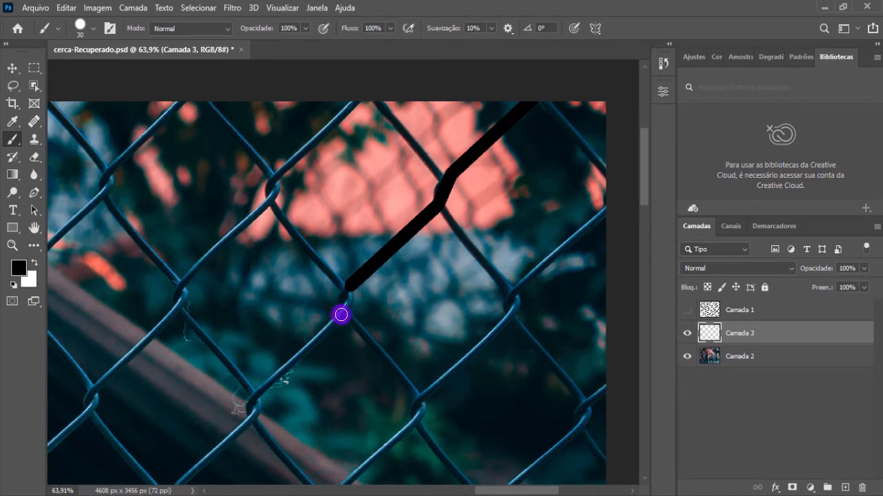
{"action": "left_click", "coordinate": [344, 315], "text": "shift"}
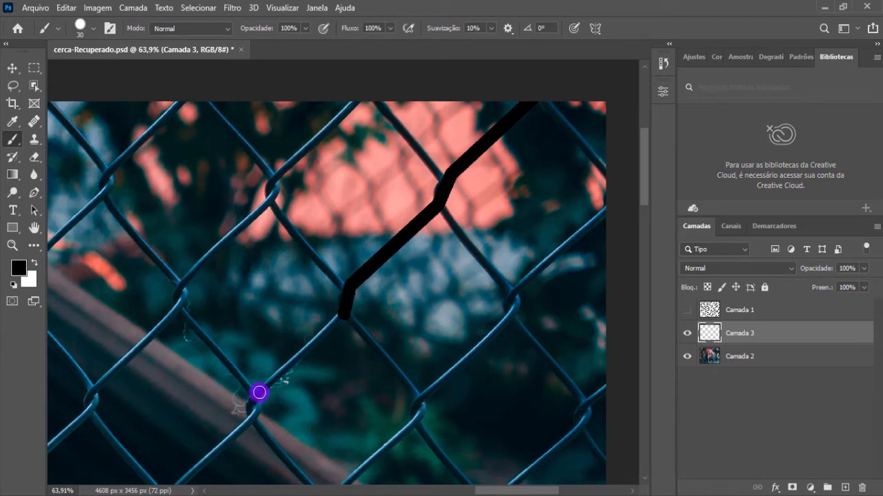
{"action": "left_click", "coordinate": [263, 391], "text": "shift"}
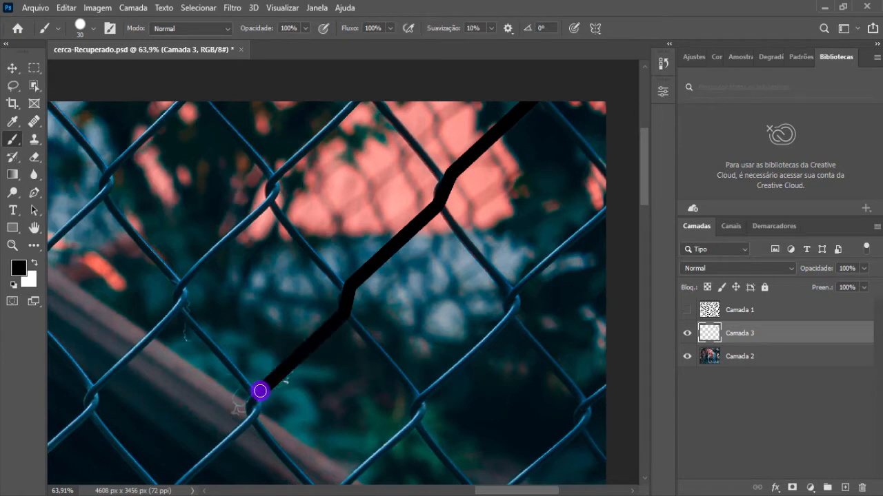
{"action": "scroll", "coordinate": [248, 380], "scroll_direction": "down", "scroll_amount": 2}
{"action": "scroll", "coordinate": [247, 379], "scroll_direction": "down", "scroll_amount": 2}
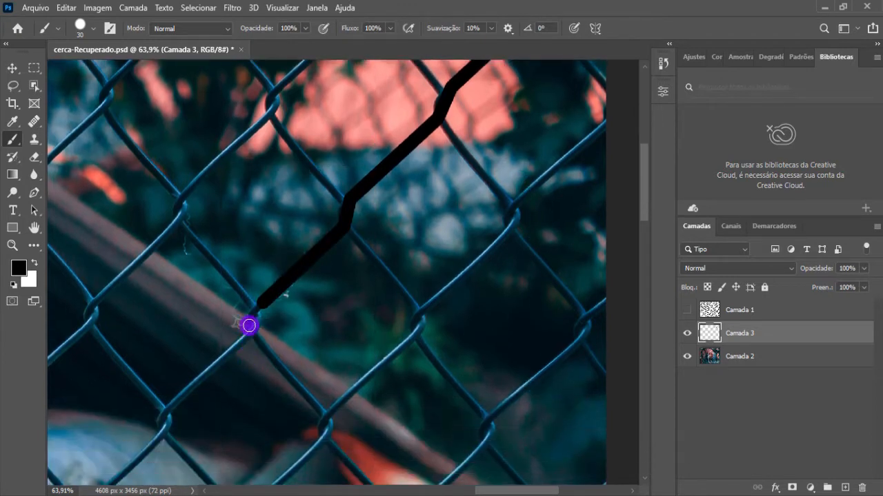
{"action": "scroll", "coordinate": [233, 333], "scroll_direction": "down", "scroll_amount": 2}
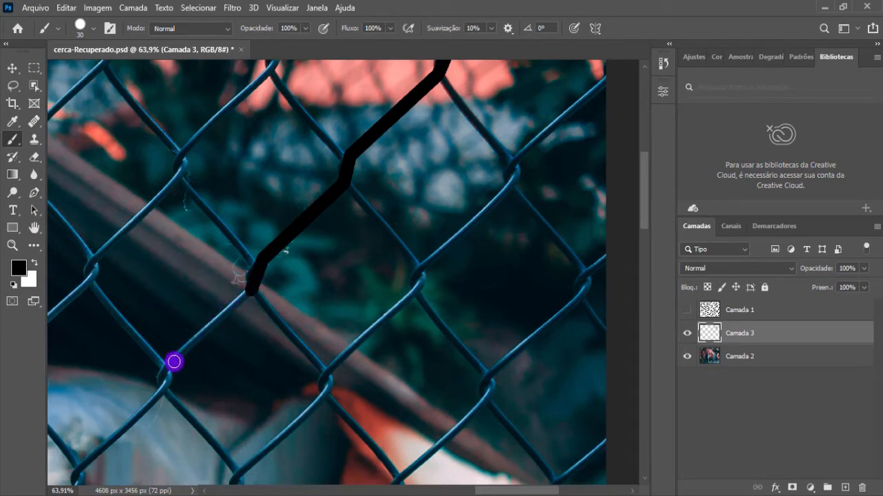
{"action": "left_click", "coordinate": [173, 361], "text": "shift"}
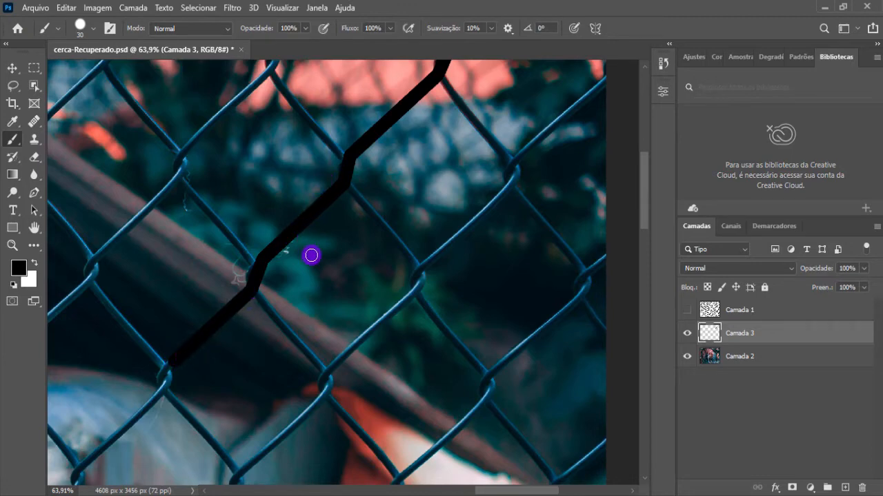
Step: Check the painted wire against the whole photo by hiding and showing Camada 3
{"action": "scroll", "coordinate": [311, 255], "scroll_direction": "down", "scroll_amount": 6}
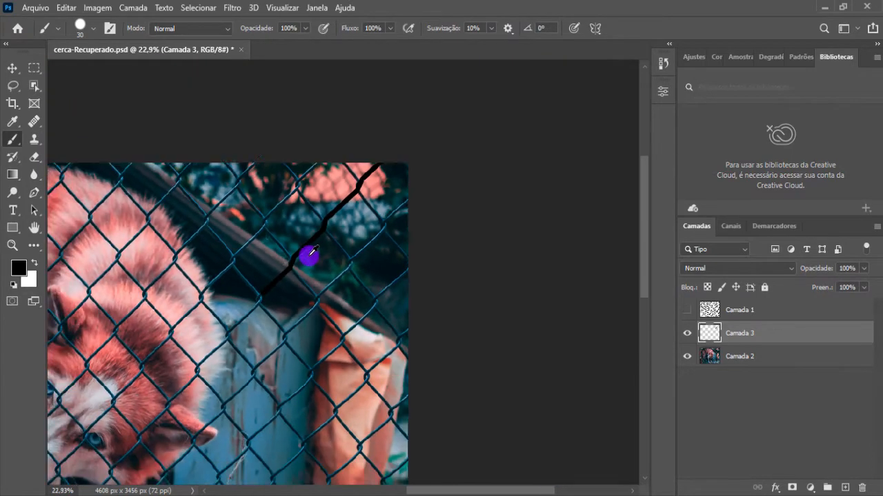
{"action": "scroll", "coordinate": [309, 252], "scroll_direction": "down", "scroll_amount": 2}
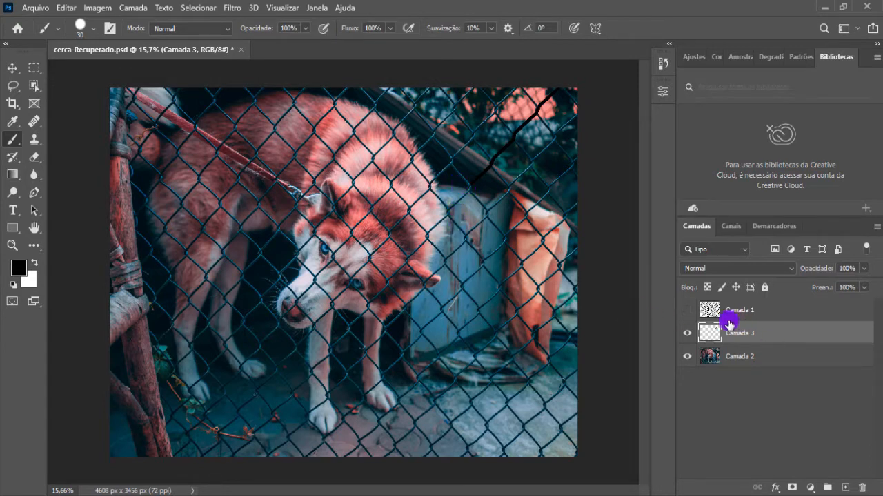
{"action": "left_click", "coordinate": [686, 334]}
{"action": "left_click", "coordinate": [686, 334]}
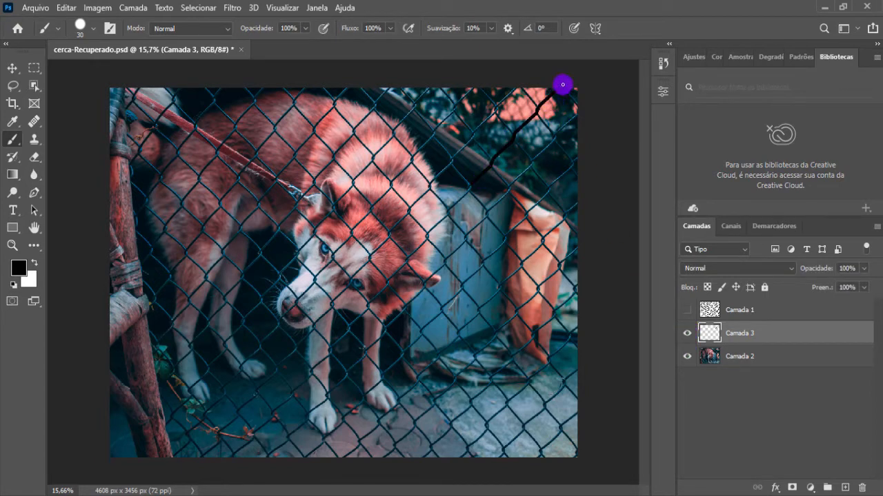
Step: Duplicate Camada 3 and move the copied stroke onto the neighbouring parallel wire with Free Transform
{"action": "key", "text": "ctrl+j"}
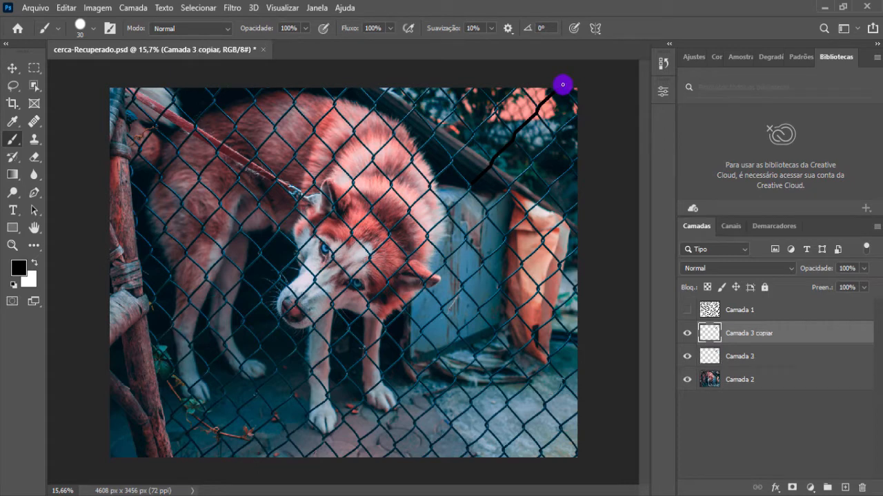
{"action": "left_click", "coordinate": [686, 334]}
{"action": "key", "text": "ctrl+t"}
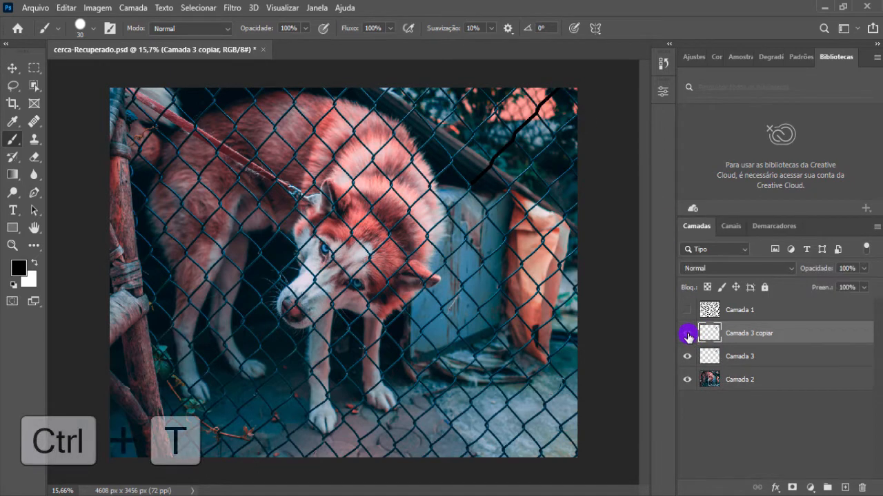
{"action": "key", "text": "ctrl+t"}
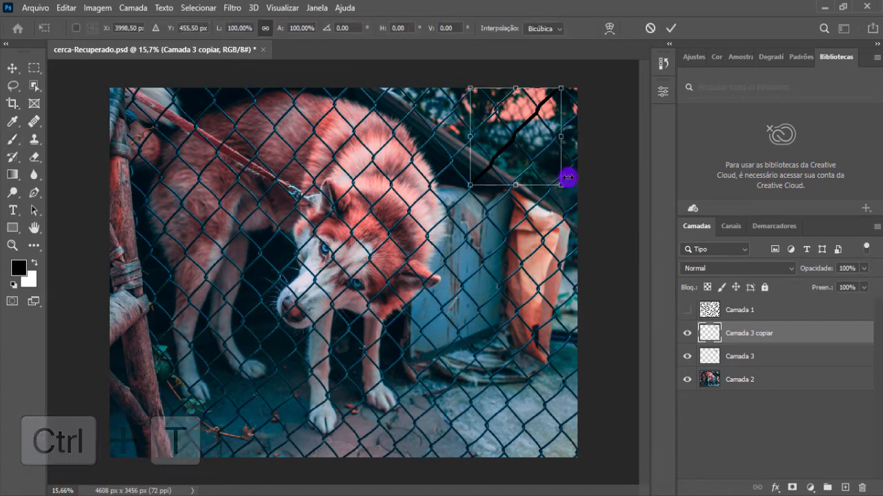
{"action": "scroll", "coordinate": [587, 146], "scroll_direction": "up", "scroll_amount": 1}
{"action": "scroll", "coordinate": [587, 146], "scroll_direction": "up", "scroll_amount": 5}
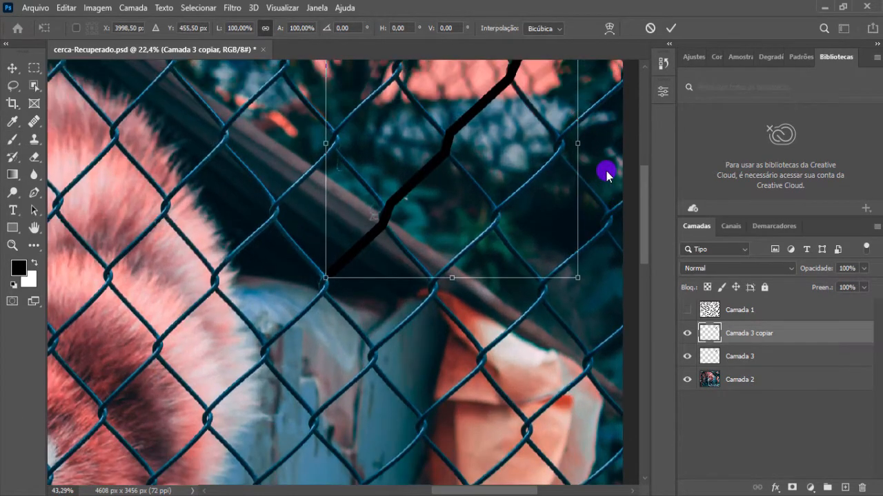
{"action": "left_click_drag", "start_coordinate": [640, 189], "coordinate": [628, 173]}
{"action": "mouse_move", "coordinate": [476, 211]}
{"action": "left_mouse_down"}
{"action": "mouse_move", "coordinate": [528, 233]}
{"action": "mouse_move", "coordinate": [533, 271]}
{"action": "mouse_move", "coordinate": [521, 266]}
{"action": "mouse_move", "coordinate": [529, 284]}
{"action": "left_mouse_up"}
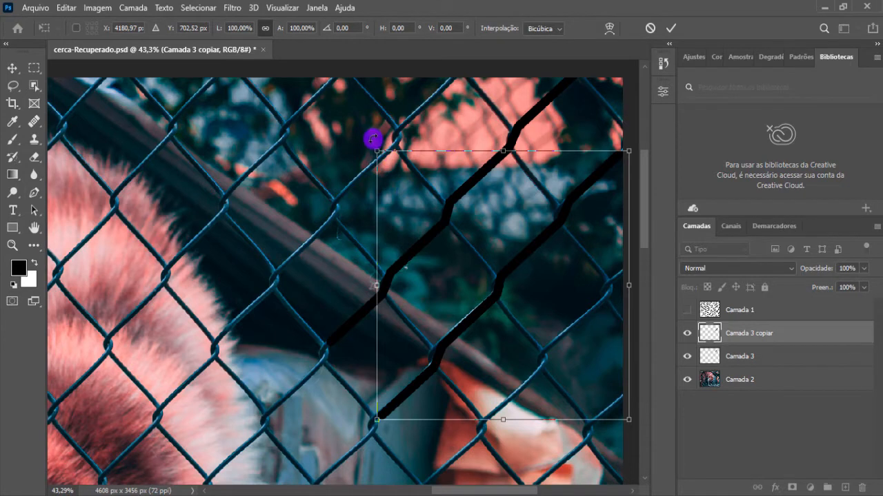
{"action": "left_click_drag", "start_coordinate": [373, 139], "coordinate": [374, 134]}
{"action": "left_click_drag", "start_coordinate": [512, 252], "coordinate": [513, 252]}
{"action": "key", "text": "Return"}
{"action": "key", "text": "b"}
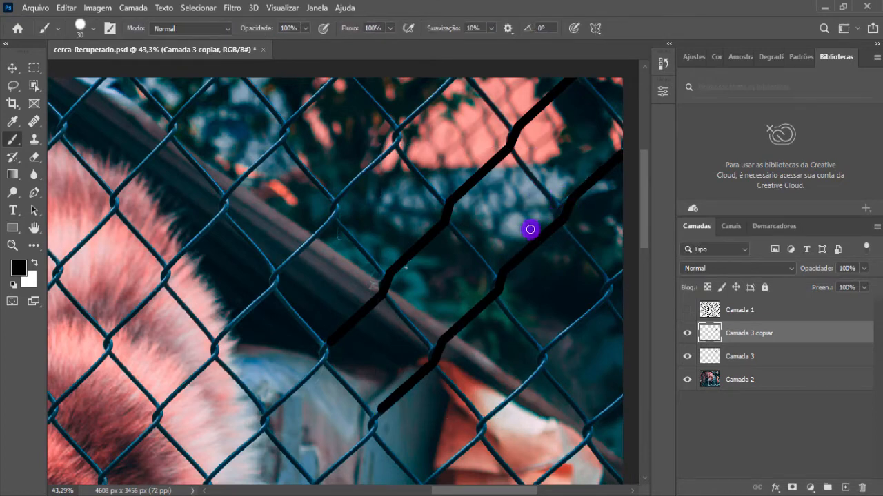
Step: Examine the copied stroke's alignment, delete the Camada 3 copiar layer, and toggle the visibility of Camada 3
{"action": "scroll", "coordinate": [528, 228], "scroll_direction": "down", "scroll_amount": 4}
{"action": "scroll", "coordinate": [494, 218], "scroll_direction": "down", "scroll_amount": 3}
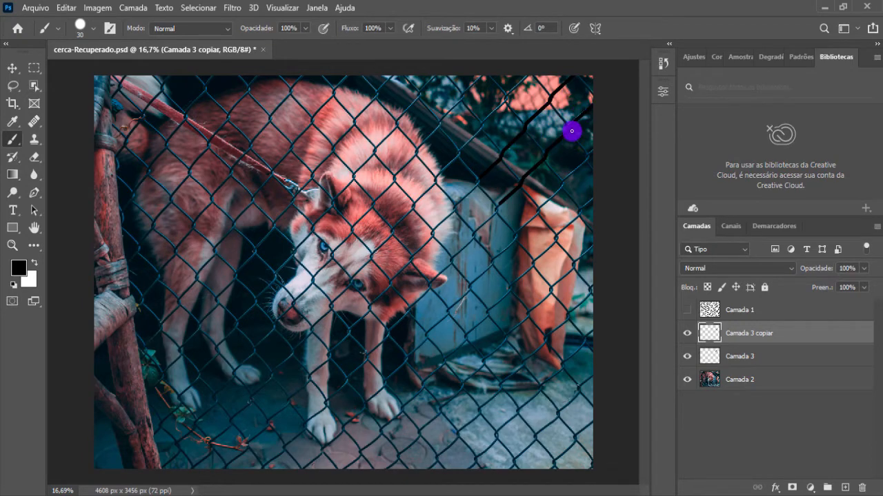
{"action": "scroll", "coordinate": [578, 135], "scroll_direction": "up", "scroll_amount": 2}
{"action": "scroll", "coordinate": [580, 131], "scroll_direction": "up", "scroll_amount": 2}
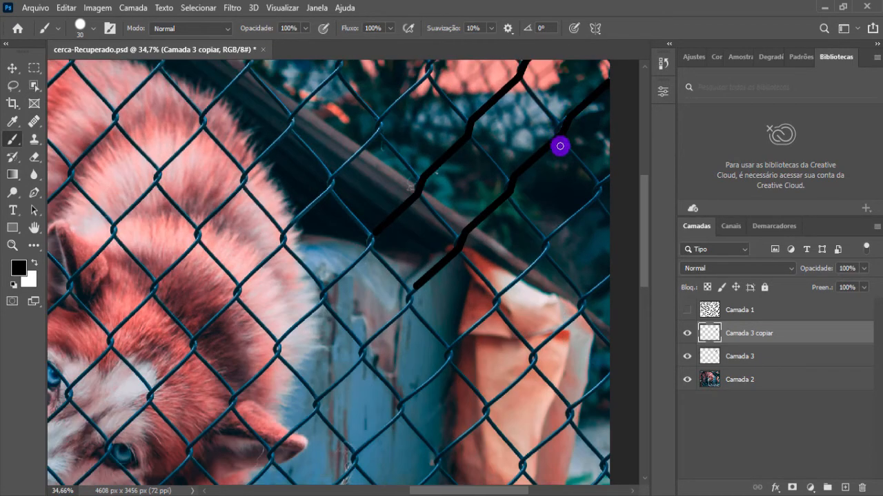
{"action": "scroll", "coordinate": [553, 139], "scroll_direction": "down", "scroll_amount": 1}
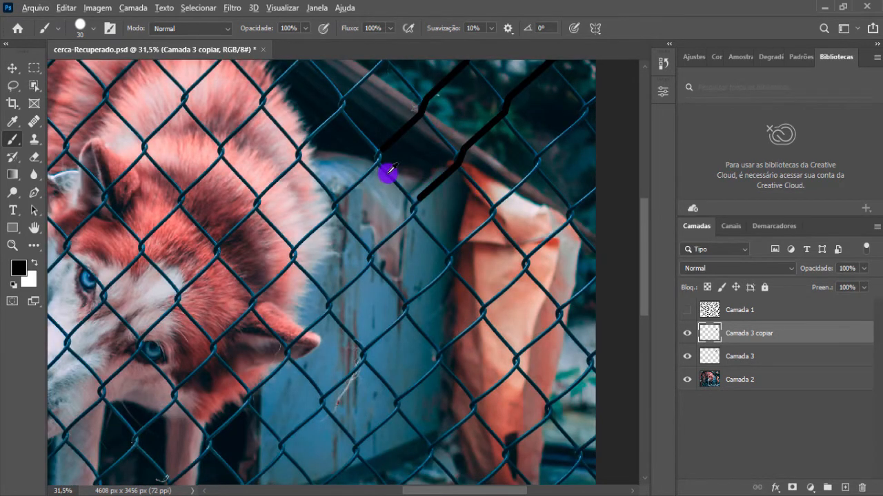
{"action": "scroll", "coordinate": [389, 174], "scroll_direction": "down", "scroll_amount": 1}
{"action": "scroll", "coordinate": [389, 173], "scroll_direction": "down", "scroll_amount": 5}
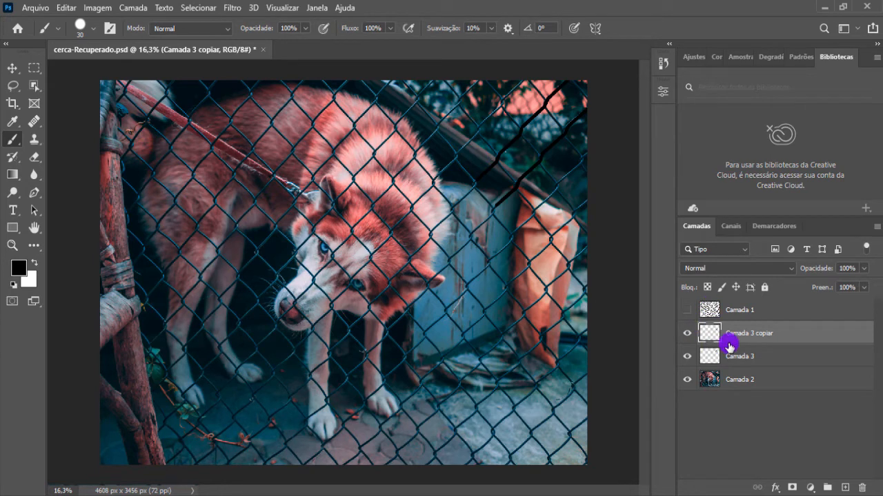
{"action": "key", "text": "Delete"}
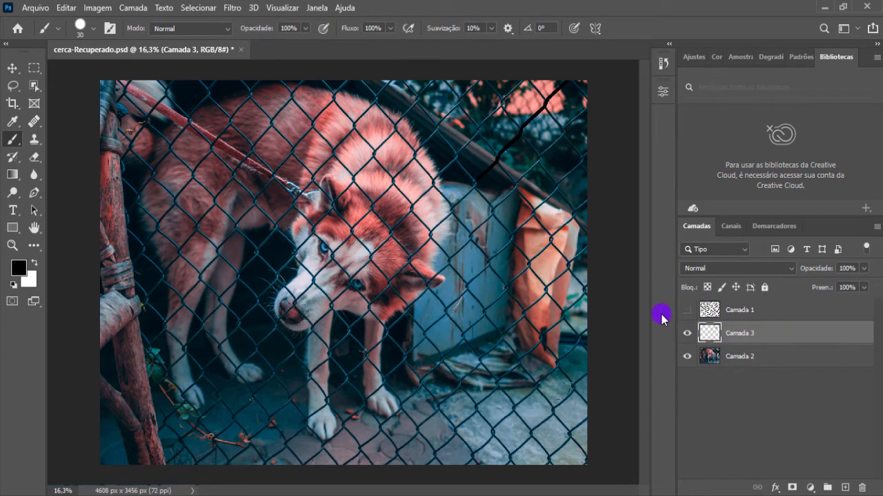
{"action": "left_click", "coordinate": [688, 335]}
{"action": "left_click", "coordinate": [686, 338]}
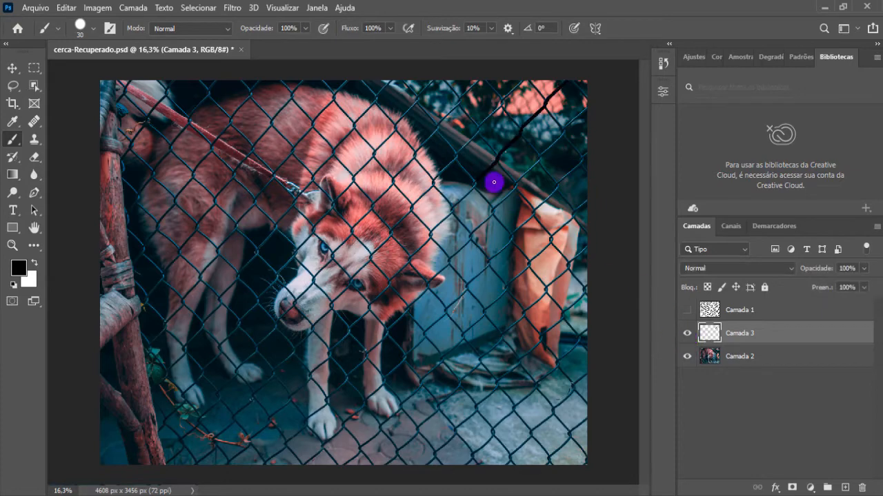
Step: Extend the black stroke on Camada 3 over the knot above the blue box, undoing the misplaced dab first
{"action": "scroll", "coordinate": [480, 178], "scroll_direction": "up", "scroll_amount": 1}
{"action": "scroll", "coordinate": [481, 178], "scroll_direction": "up", "scroll_amount": 13}
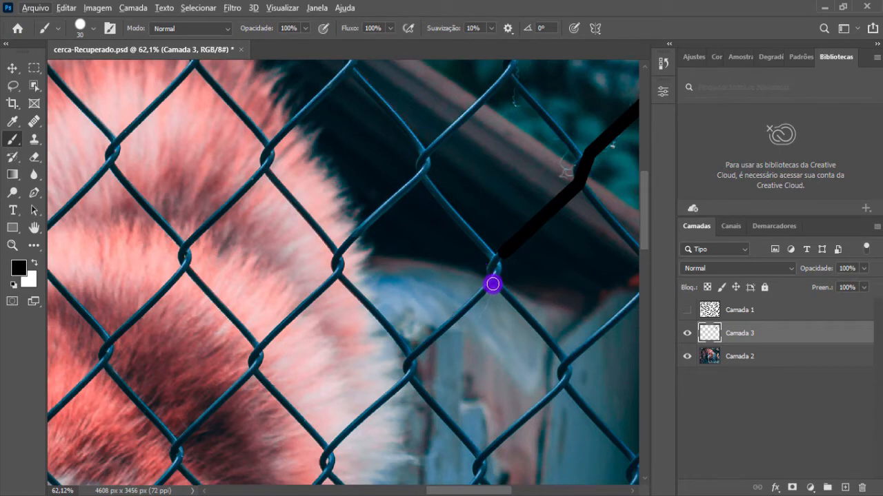
{"action": "left_click", "coordinate": [492, 283]}
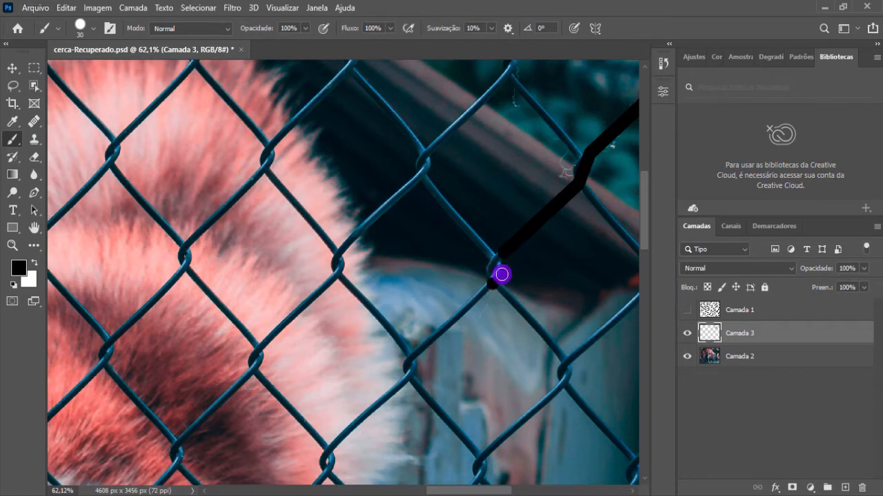
{"action": "key", "text": "ctrl+z"}
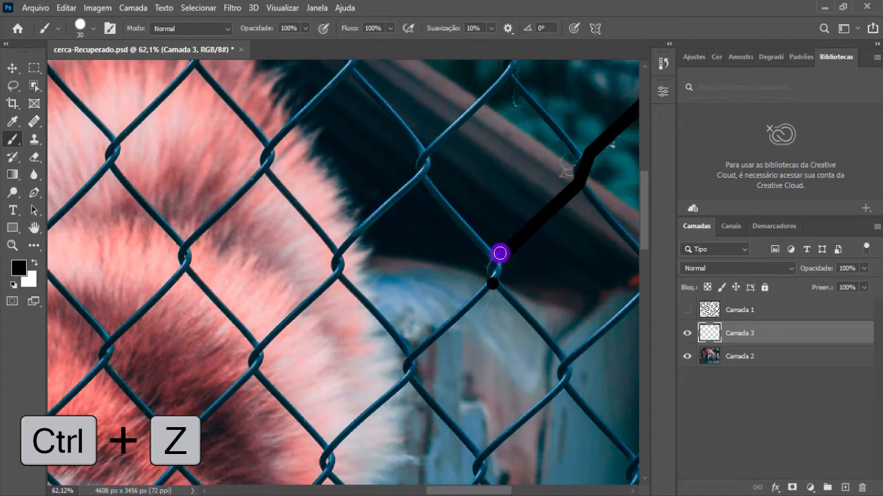
{"action": "key", "text": "ctrl+z"}
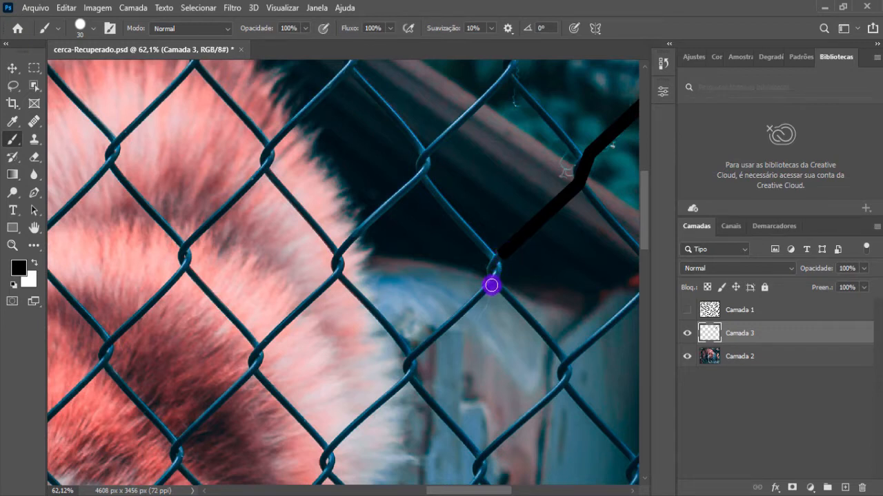
{"action": "left_click_drag", "start_coordinate": [490, 285], "coordinate": [494, 260]}
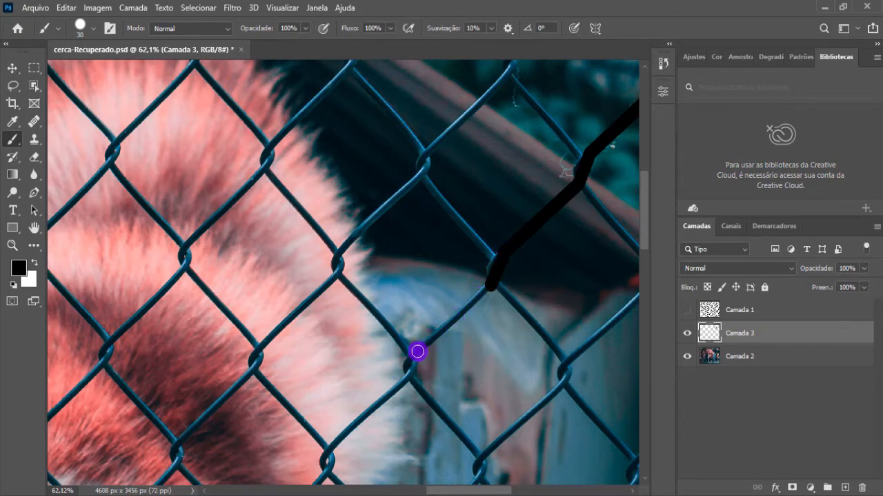
Step: Extend the black stroke on Camada 3 in straight segments along the diagonal wire, from the blue box to the knot at the dog's ear
{"action": "left_click", "coordinate": [416, 353], "text": "shift"}
{"action": "scroll", "coordinate": [416, 338], "scroll_direction": "down", "scroll_amount": 3}
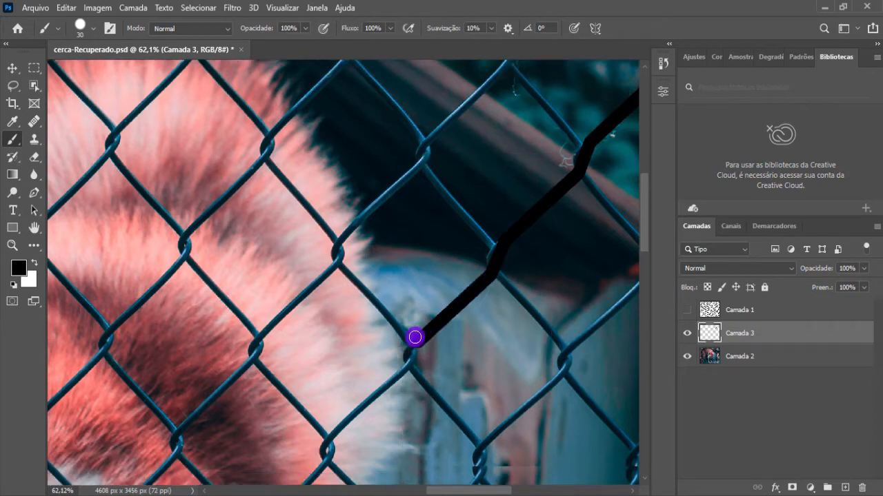
{"action": "scroll", "coordinate": [380, 324], "scroll_direction": "down", "scroll_amount": 2}
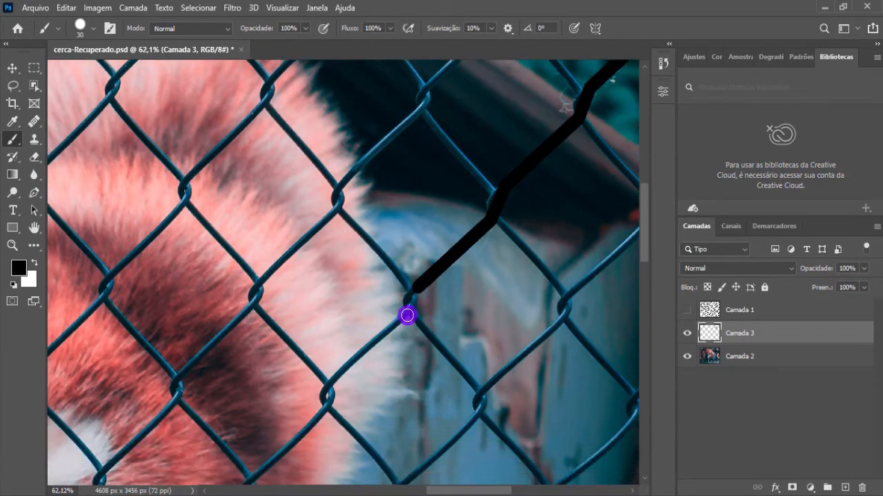
{"action": "left_click", "coordinate": [406, 315], "text": "shift"}
{"action": "left_click", "coordinate": [333, 376], "text": "shift"}
{"action": "scroll", "coordinate": [329, 366], "scroll_direction": "down", "scroll_amount": 3}
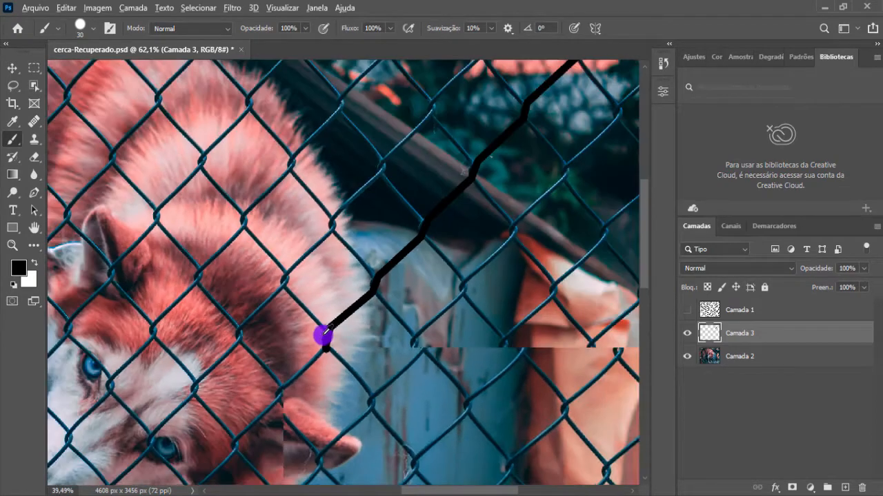
{"action": "scroll", "coordinate": [206, 435], "scroll_direction": "up", "scroll_amount": 2}
{"action": "scroll", "coordinate": [296, 376], "scroll_direction": "down", "scroll_amount": 2}
{"action": "left_click", "coordinate": [336, 325], "text": "shift"}
{"action": "left_click", "coordinate": [329, 343], "text": "shift"}
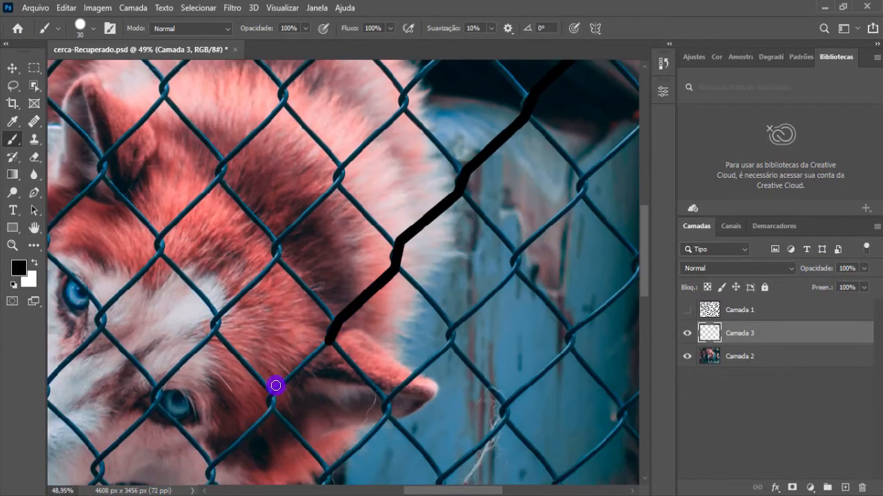
Step: Continue the black stroke along the same wire, from the dog's ear past its cheek to the knot between the front legs
{"action": "left_click", "coordinate": [275, 394], "text": "shift"}
{"action": "left_click", "coordinate": [269, 413], "text": "shift"}
{"action": "left_click", "coordinate": [217, 467], "text": "shift"}
{"action": "scroll", "coordinate": [212, 428], "scroll_direction": "down", "scroll_amount": 3}
{"action": "left_click", "coordinate": [208, 391], "text": "shift"}
{"action": "left_click", "coordinate": [157, 434], "text": "shift"}
{"action": "scroll", "coordinate": [124, 420], "scroll_direction": "down", "scroll_amount": 4}
{"action": "left_click", "coordinate": [148, 270], "text": "shift"}
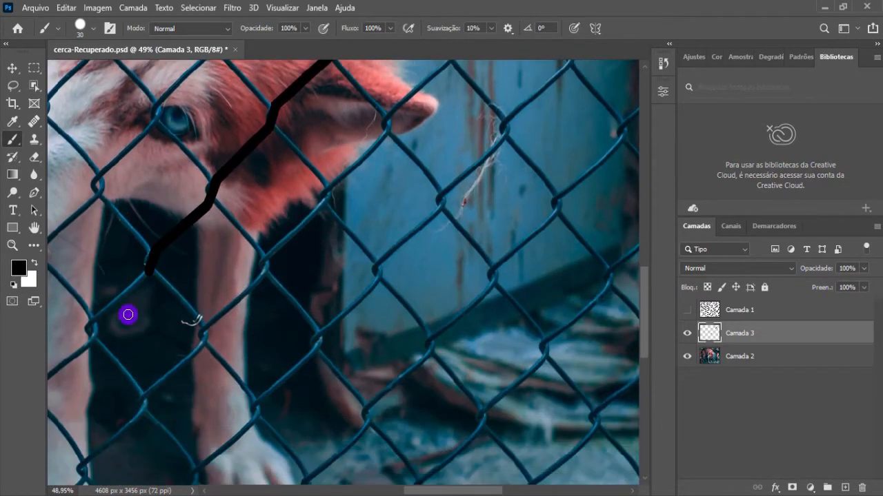
Step: Continue the black stroke along the wire across the dog's front leg to the dark ground beside it
{"action": "left_click", "coordinate": [95, 322], "text": "shift"}
{"action": "left_click_drag", "start_coordinate": [411, 490], "coordinate": [363, 490]}
{"action": "left_click", "coordinate": [388, 342], "text": "shift"}
{"action": "left_click", "coordinate": [335, 385], "text": "shift"}
{"action": "left_click", "coordinate": [328, 407], "text": "shift"}
{"action": "left_click", "coordinate": [274, 454], "text": "shift"}
Step: Finish the diagonal wire's black stroke over the remaining knots and past the red leaf to the photo's lower edge
{"action": "scroll", "coordinate": [265, 427], "scroll_direction": "down", "scroll_amount": 3}
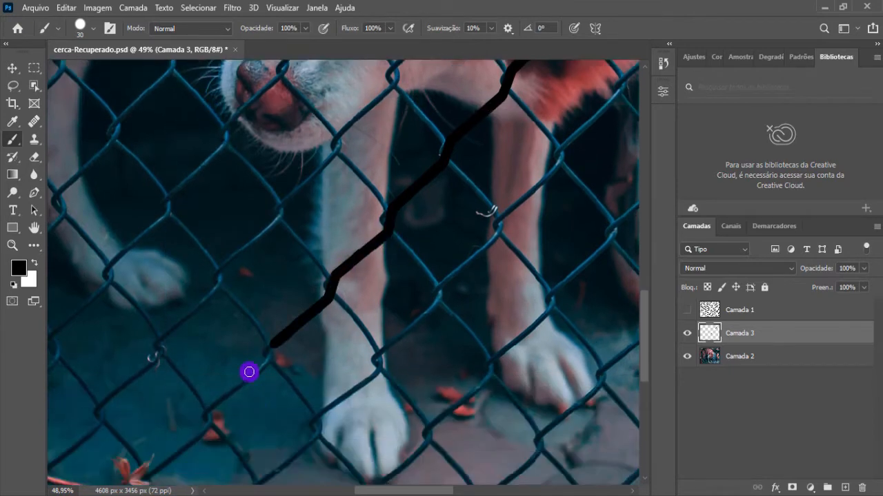
{"action": "left_click", "coordinate": [266, 368], "text": "shift"}
{"action": "left_click", "coordinate": [214, 410], "text": "shift"}
{"action": "left_click", "coordinate": [209, 429], "text": "shift"}
{"action": "left_click", "coordinate": [153, 475], "text": "shift"}
{"action": "scroll", "coordinate": [206, 441], "scroll_direction": "down", "scroll_amount": 3}
{"action": "left_click", "coordinate": [146, 308], "text": "shift"}
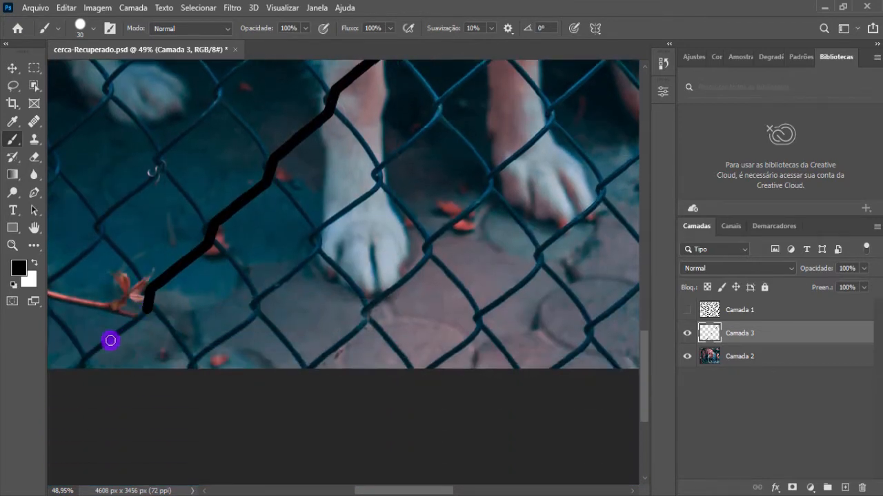
{"action": "left_click", "coordinate": [78, 374], "text": "shift"}
Step: Paint the opposite-running wire black in the photo's upper-left corner, from the upper edge over the first knot to the second
{"action": "scroll", "coordinate": [330, 230], "scroll_direction": "down", "scroll_amount": 5}
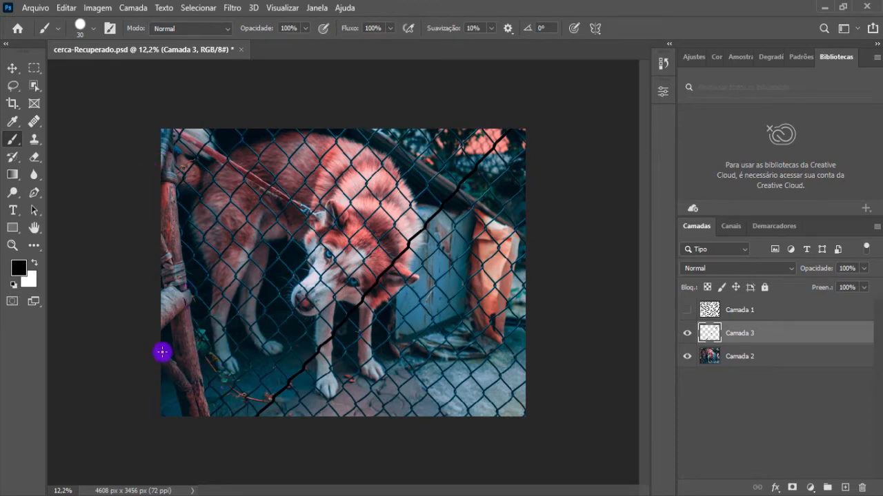
{"action": "scroll", "coordinate": [132, 250], "scroll_direction": "up", "scroll_amount": 9}
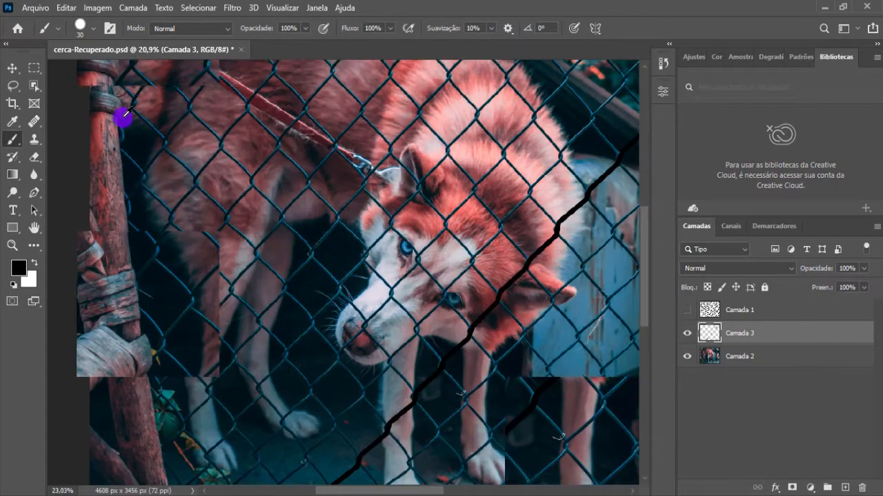
{"action": "scroll", "coordinate": [124, 114], "scroll_direction": "up", "scroll_amount": 3}
{"action": "scroll", "coordinate": [123, 112], "scroll_direction": "up", "scroll_amount": 3}
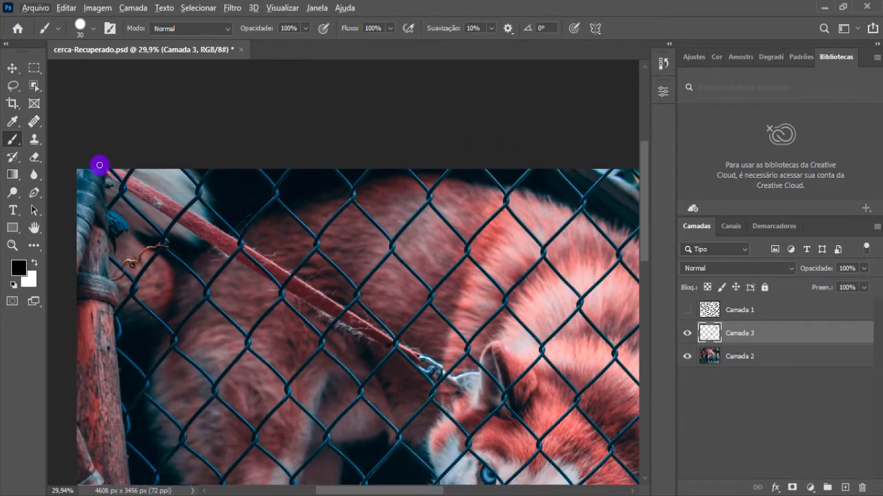
{"action": "scroll", "coordinate": [104, 168], "scroll_direction": "up", "scroll_amount": 4}
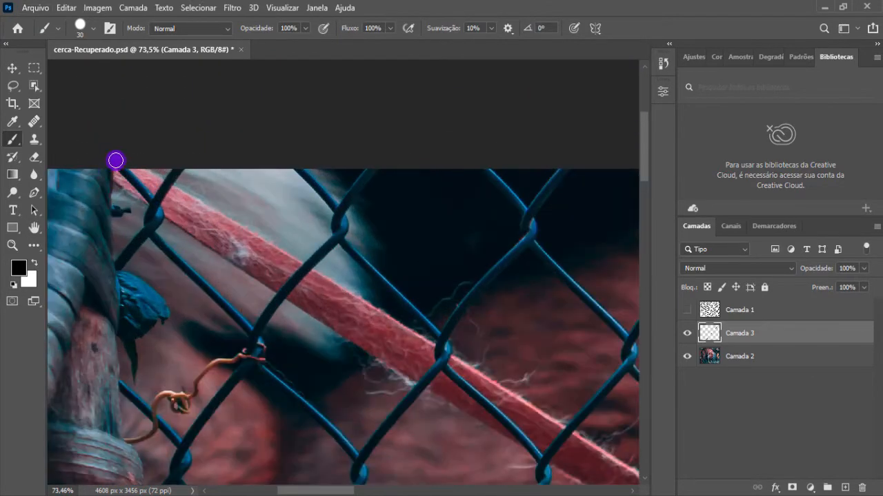
{"action": "left_click", "coordinate": [156, 212], "text": "shift"}
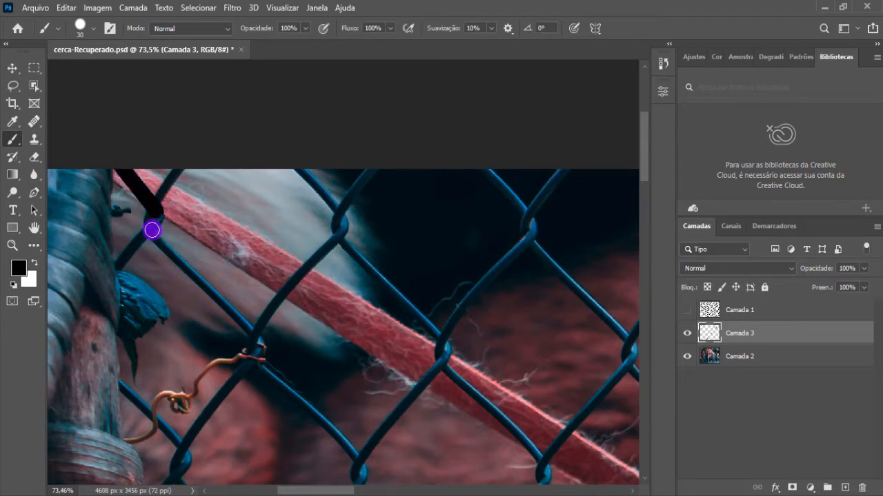
{"action": "left_click", "coordinate": [152, 230]}
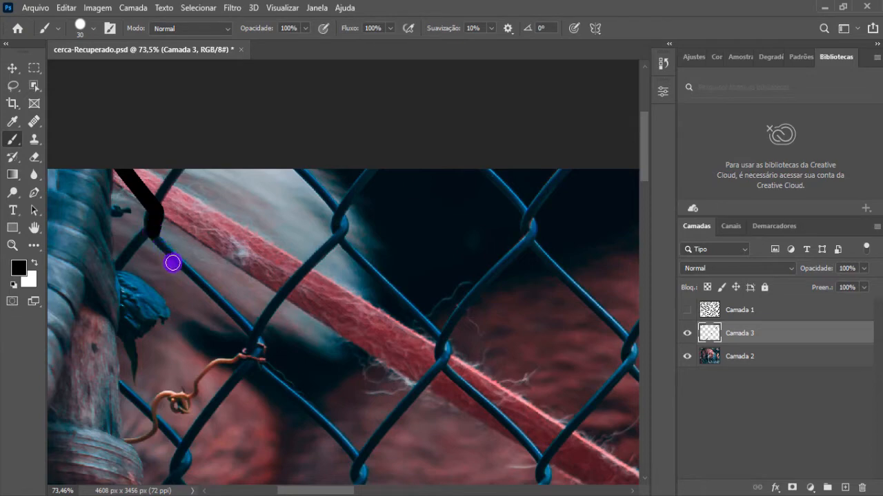
{"action": "left_click", "coordinate": [247, 327], "text": "shift"}
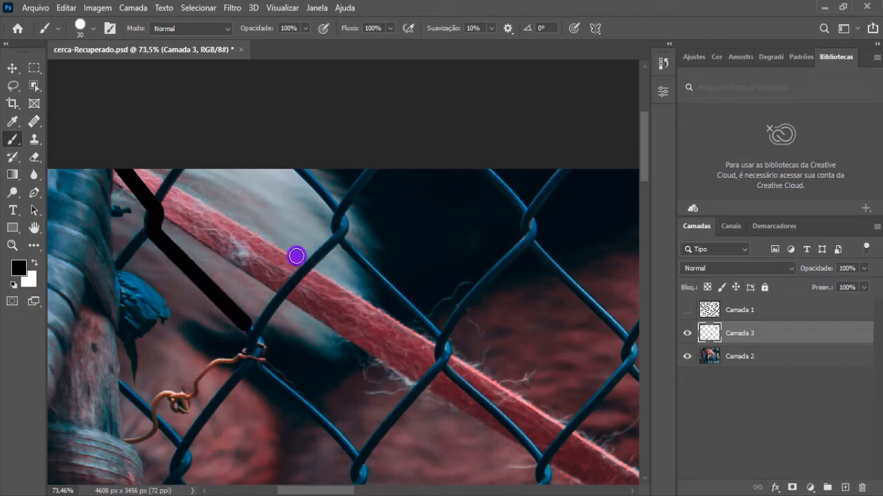
Step: Paint the crossing wire over the pink background black, from the photo's upper edge to the knot on the painted diagonal
{"action": "scroll", "coordinate": [510, 261], "scroll_direction": "down", "scroll_amount": 10}
{"action": "scroll", "coordinate": [557, 168], "scroll_direction": "up", "scroll_amount": 8}
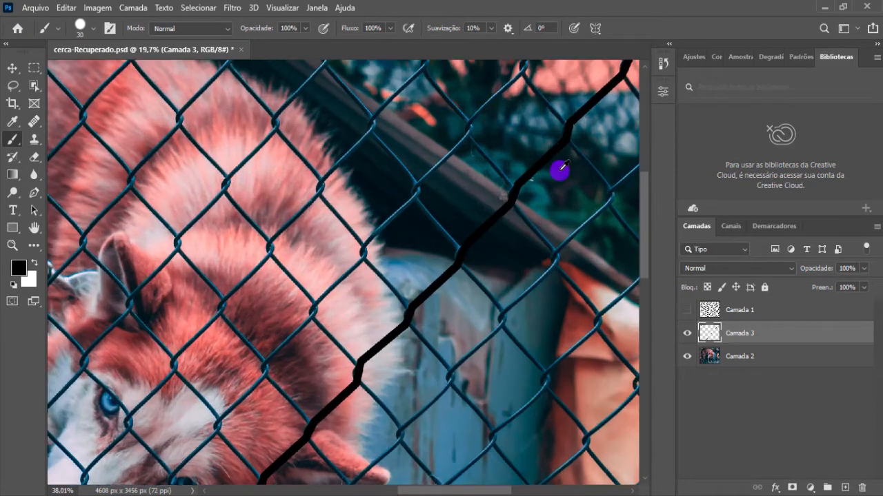
{"action": "scroll", "coordinate": [597, 154], "scroll_direction": "up", "scroll_amount": 4}
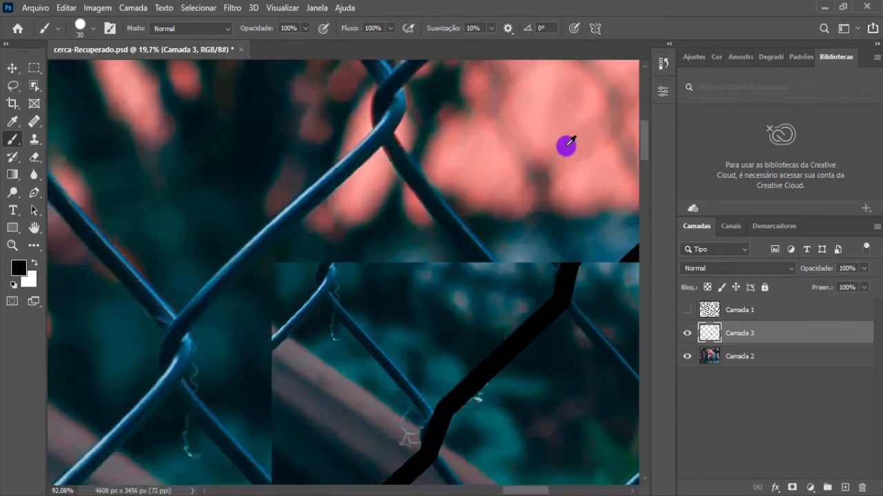
{"action": "scroll", "coordinate": [566, 146], "scroll_direction": "down", "scroll_amount": 4}
{"action": "left_click_drag", "start_coordinate": [482, 490], "coordinate": [508, 484]}
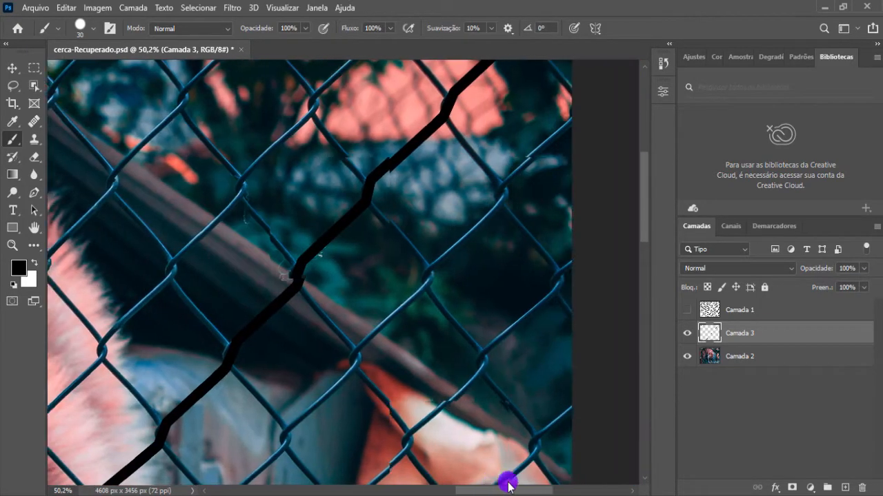
{"action": "scroll", "coordinate": [377, 230], "scroll_direction": "up", "scroll_amount": 3}
{"action": "scroll", "coordinate": [400, 155], "scroll_direction": "up", "scroll_amount": 2}
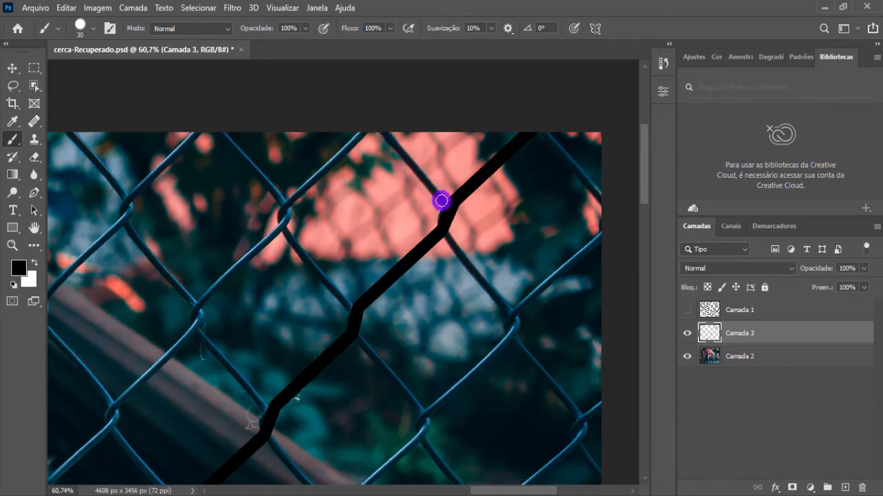
{"action": "left_click", "coordinate": [443, 202], "text": "shift"}
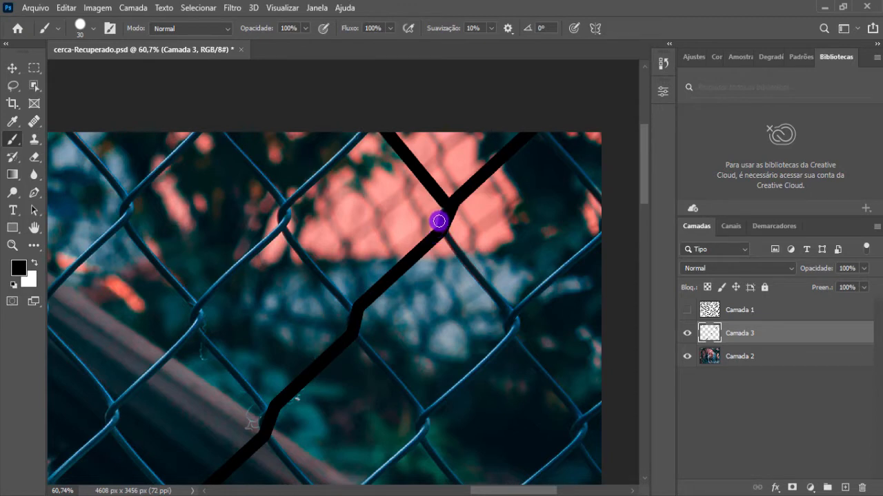
{"action": "mouse_move", "coordinate": [440, 220]}
{"action": "left_mouse_down"}
{"action": "mouse_move", "coordinate": [444, 197]}
{"action": "mouse_move", "coordinate": [439, 219]}
{"action": "left_mouse_up"}
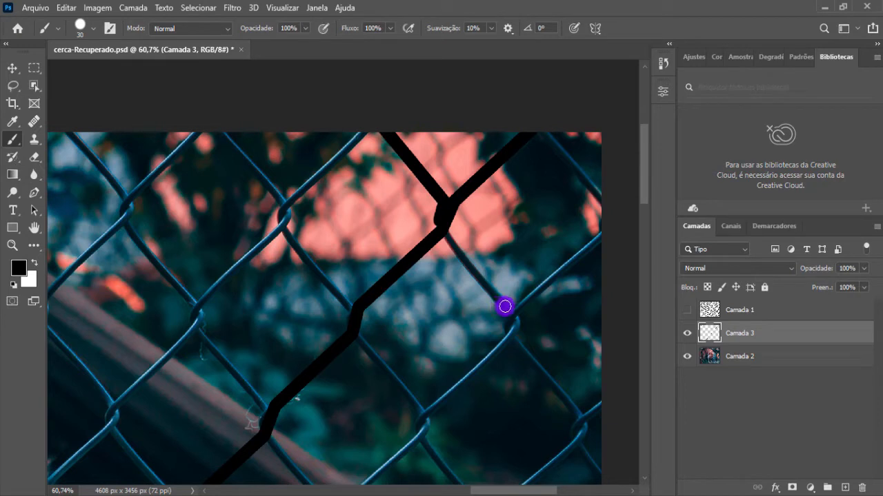
{"action": "left_click", "coordinate": [505, 306], "text": "shift"}
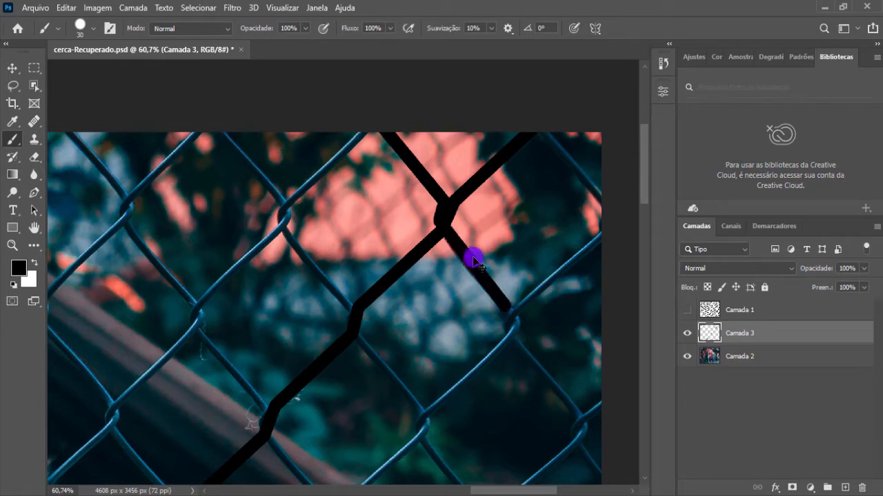
{"action": "key", "text": "ctrl+z"}
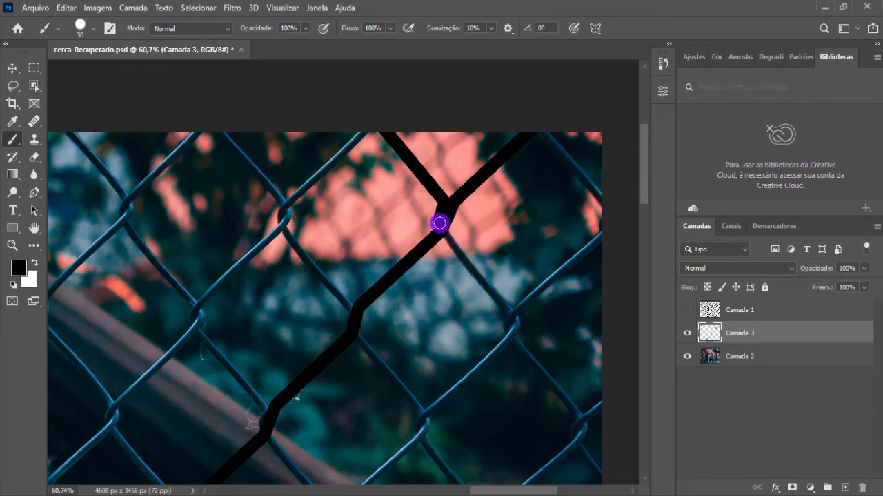
Step: Thicken the black knot over the pink background and paint the curved wire below it to the next knot
{"action": "left_click_drag", "start_coordinate": [437, 221], "coordinate": [434, 217]}
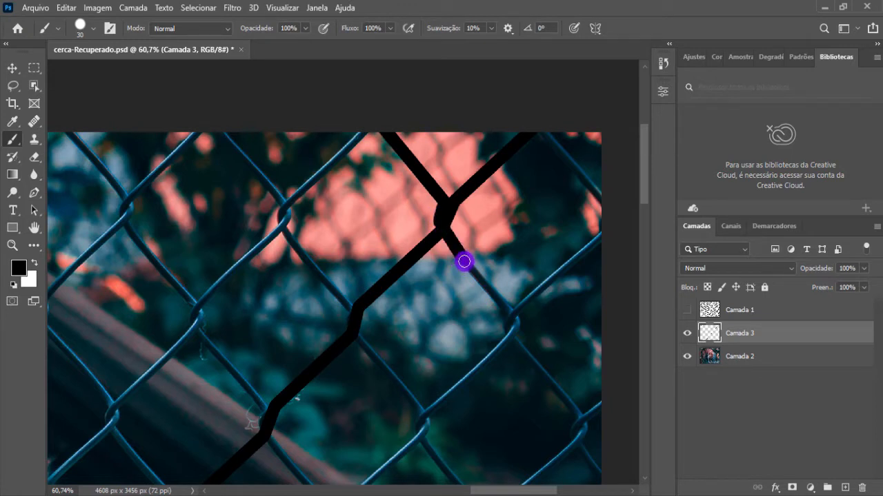
{"action": "left_click_drag", "start_coordinate": [449, 237], "coordinate": [469, 270]}
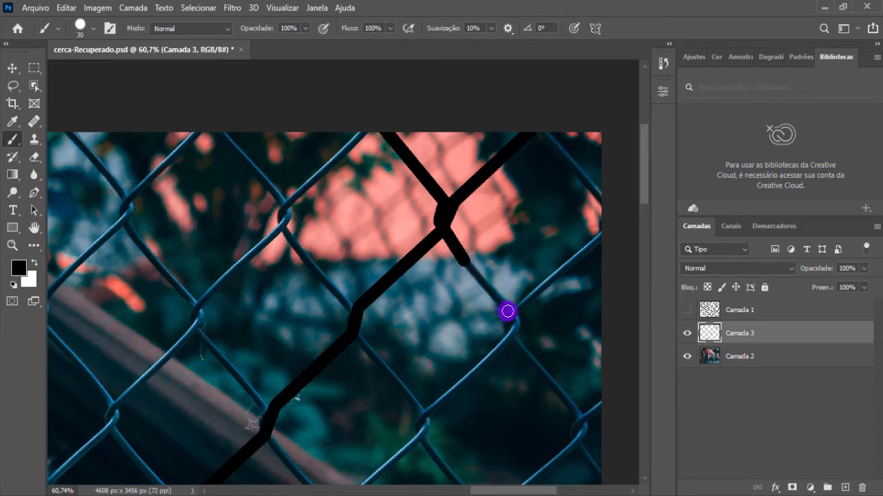
{"action": "left_click", "coordinate": [507, 311], "text": "shift"}
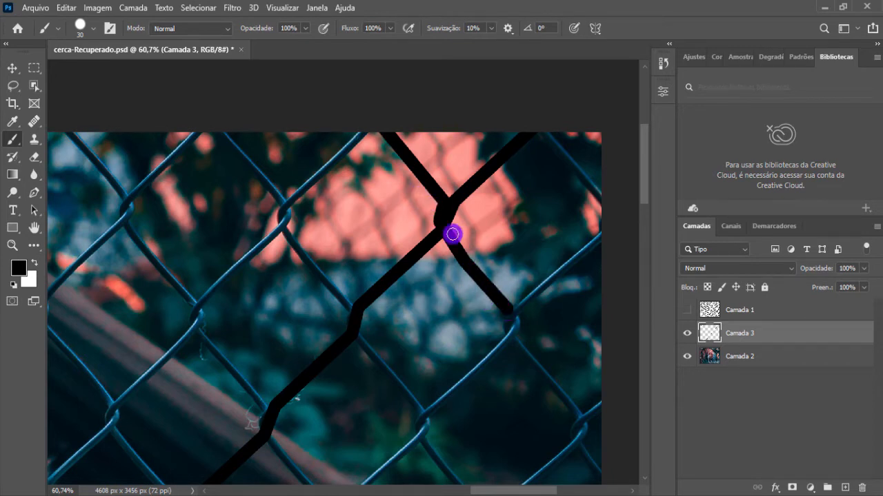
Step: Show Camada 1 with the complete fence tracing and delete the Camada 3 layer
{"action": "scroll", "coordinate": [404, 232], "scroll_direction": "down", "scroll_amount": 4}
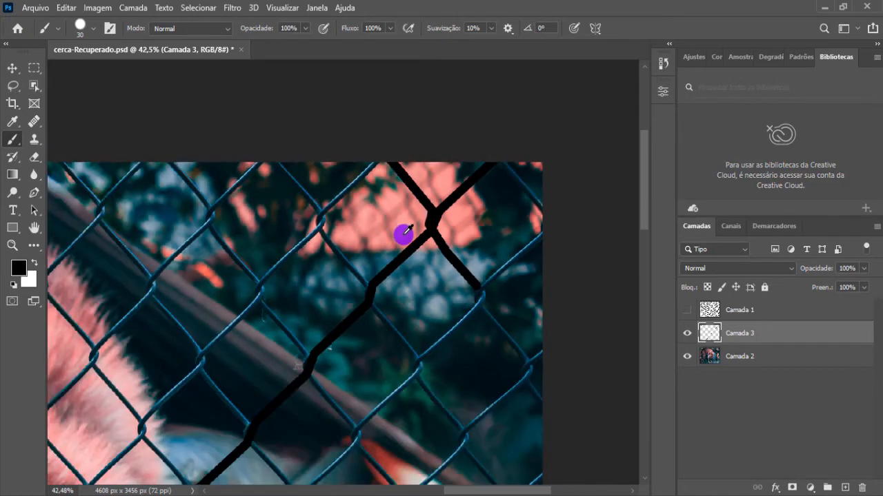
{"action": "scroll", "coordinate": [402, 235], "scroll_direction": "down", "scroll_amount": 5}
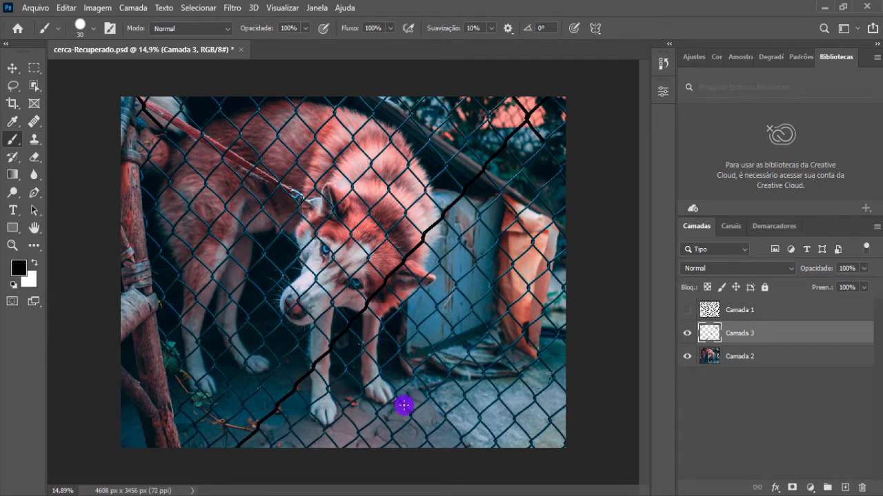
{"action": "left_click", "coordinate": [687, 309]}
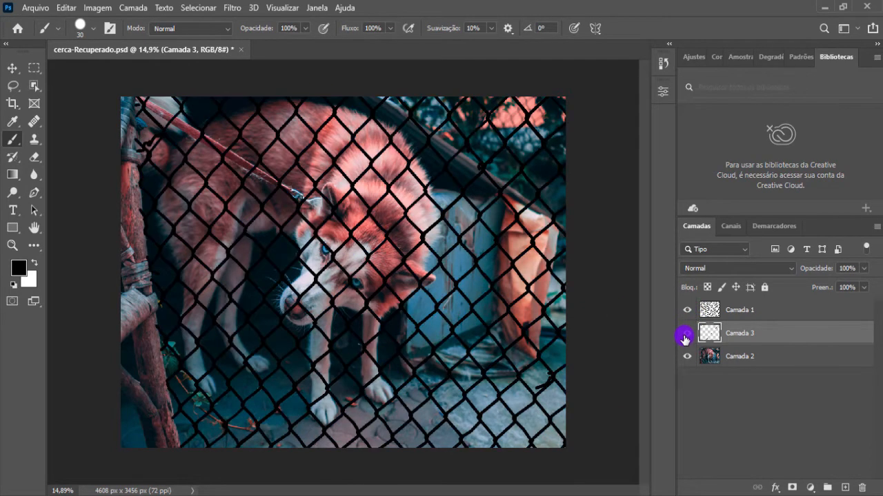
{"action": "left_click", "coordinate": [687, 333]}
{"action": "left_click", "coordinate": [764, 310]}
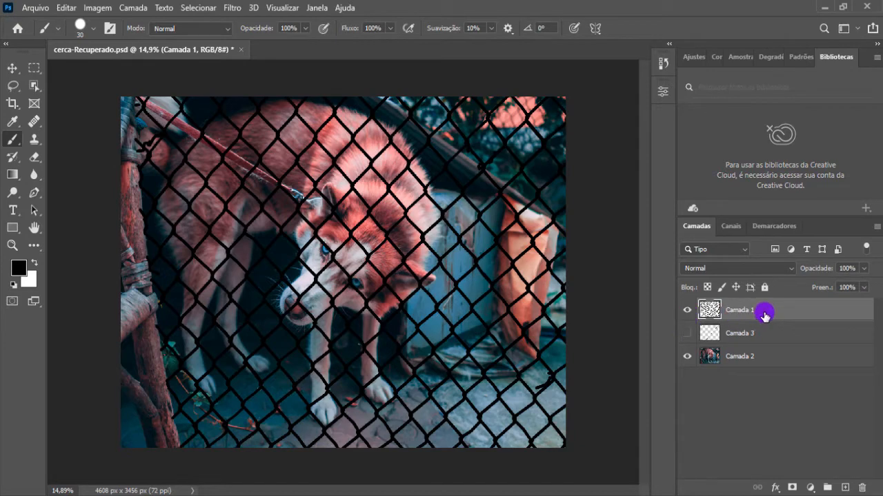
{"action": "left_click", "coordinate": [767, 335]}
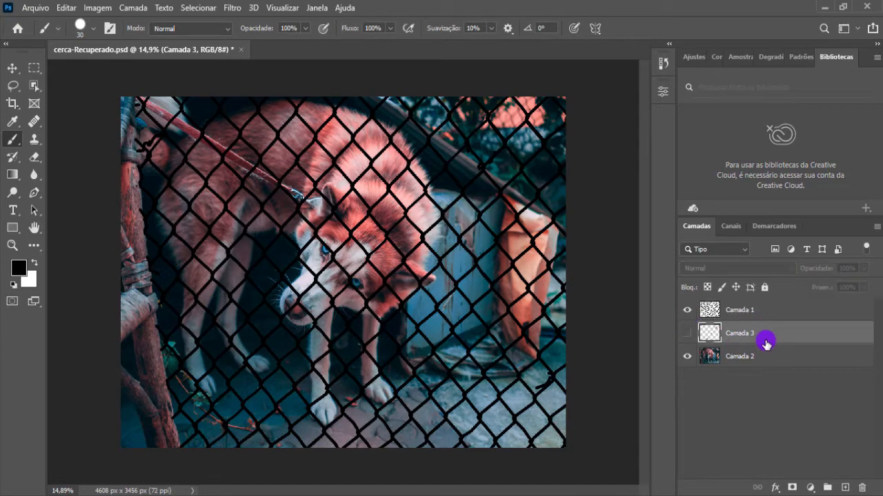
{"action": "key", "text": "Delete"}
{"action": "left_click", "coordinate": [767, 311]}
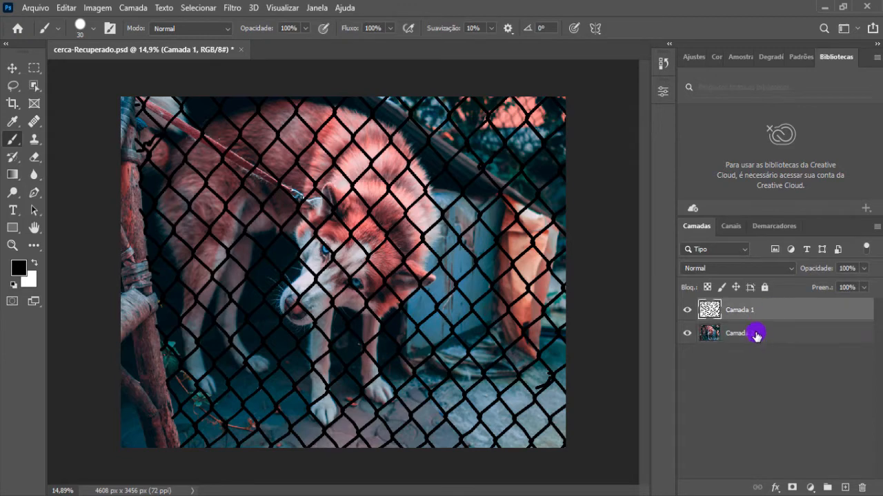
Step: Compare the photo with and without the tracing on Camada 1, leave that layer hidden, and select Camada 2
{"action": "left_click", "coordinate": [754, 335]}
{"action": "left_click", "coordinate": [756, 314]}
{"action": "left_click", "coordinate": [688, 311]}
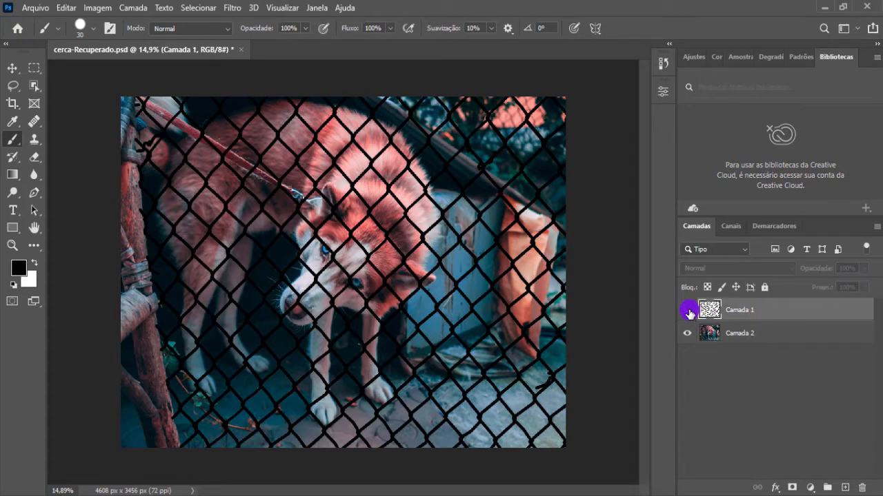
{"action": "left_click", "coordinate": [688, 311]}
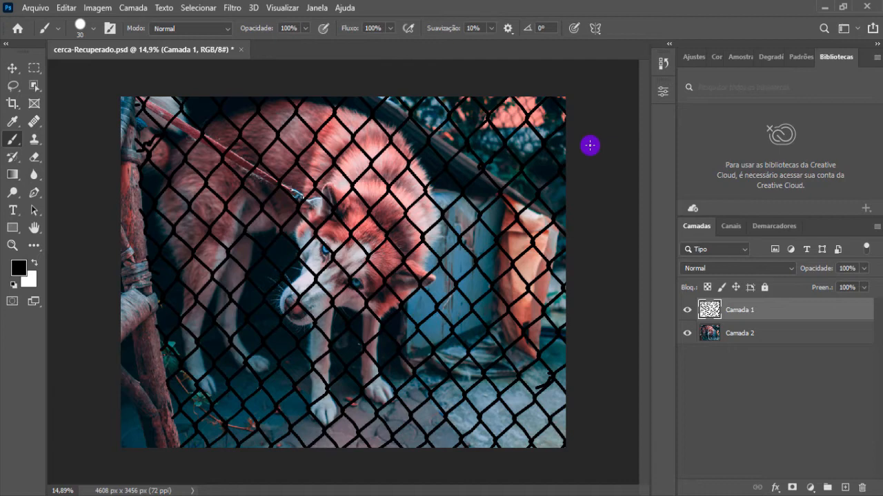
{"action": "left_click", "coordinate": [687, 312]}
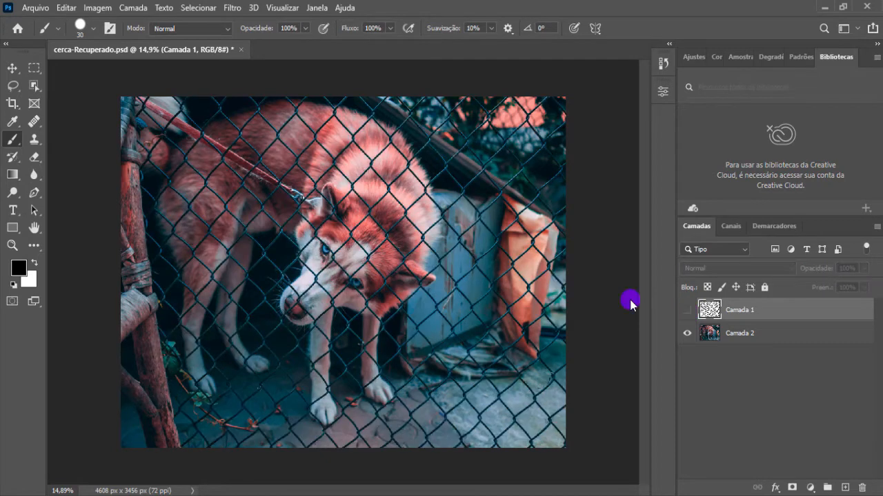
{"action": "left_click", "coordinate": [734, 335]}
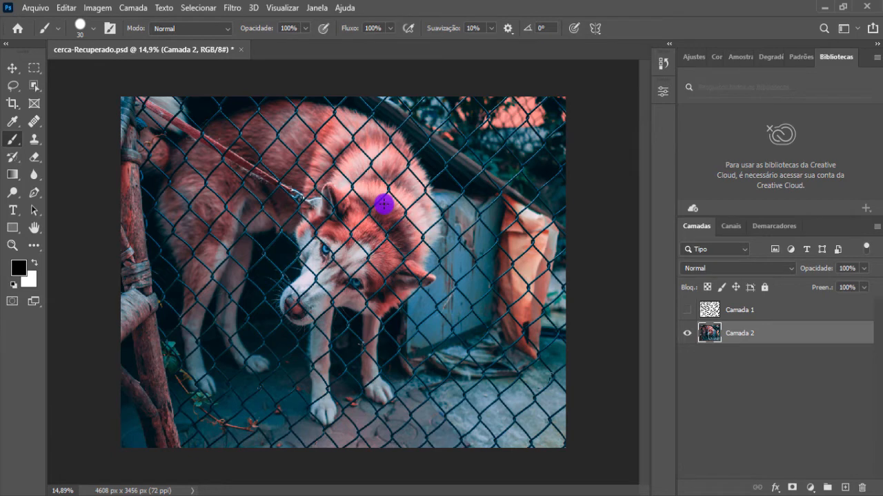
Step: Load the fence tracing on the hidden Camada 1 as a selection while keeping Camada 2 active
{"action": "key", "text": "ctrl"}
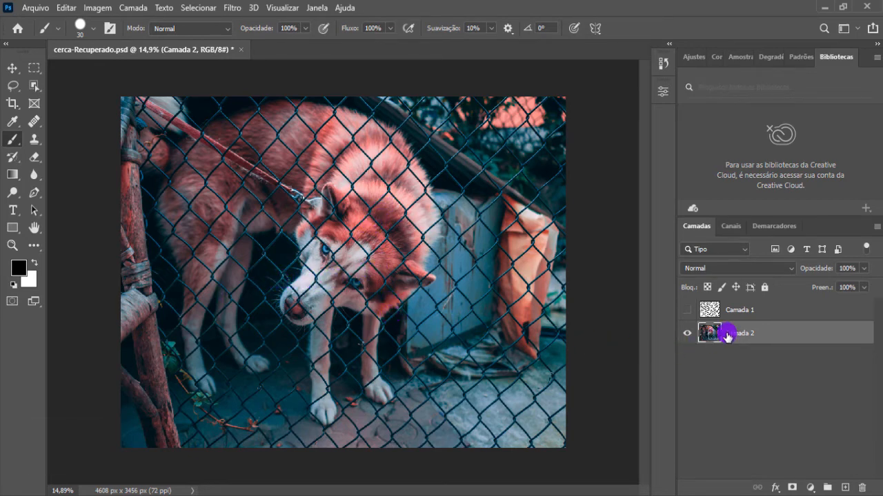
{"action": "left_click", "coordinate": [707, 309], "text": "ctrl"}
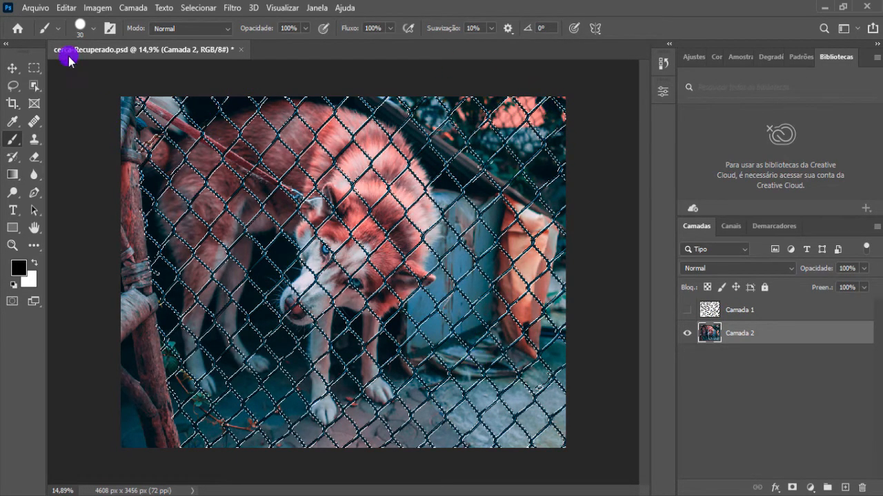
{"action": "left_click", "coordinate": [66, 9]}
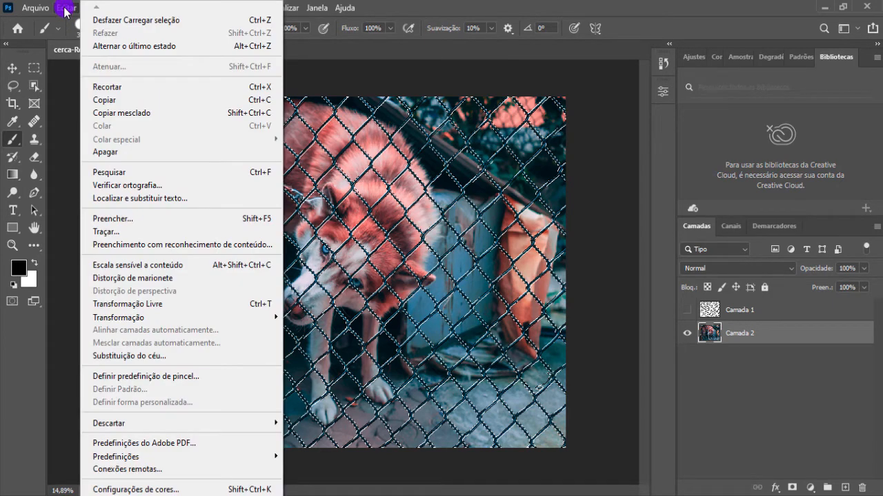
{"action": "left_click", "coordinate": [110, 219]}
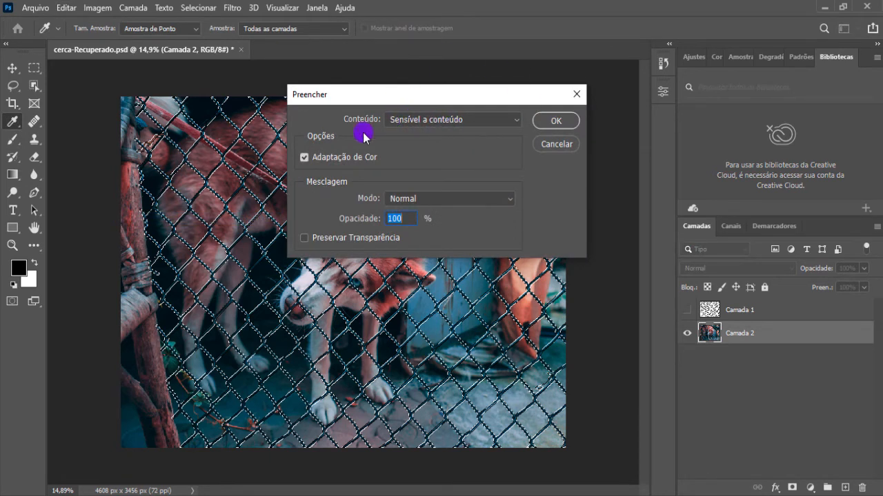
{"action": "left_click", "coordinate": [440, 122]}
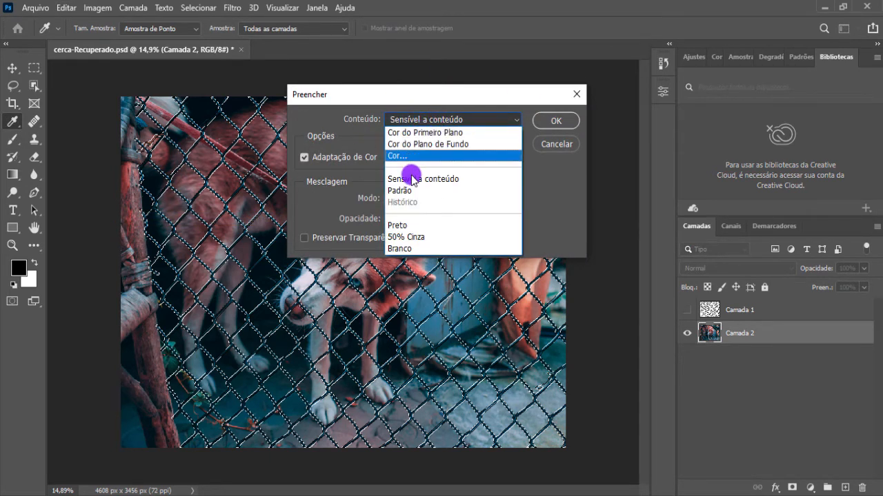
{"action": "left_click", "coordinate": [433, 179]}
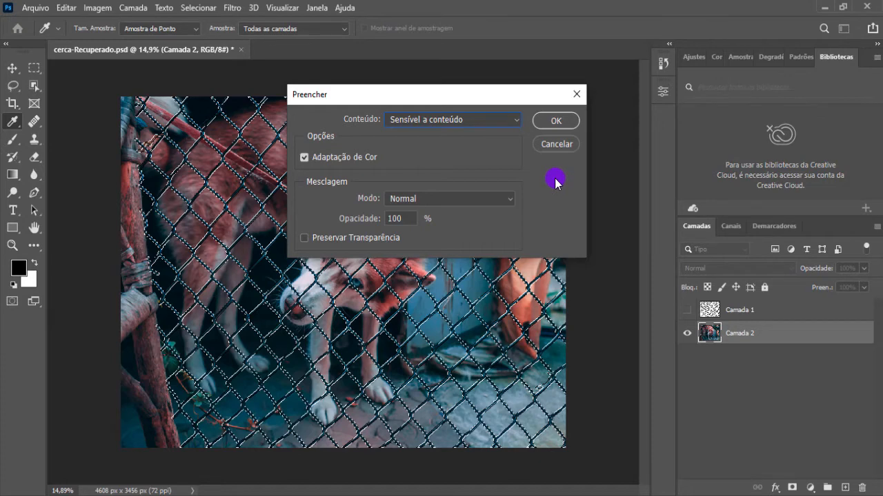
{"action": "left_click", "coordinate": [556, 146]}
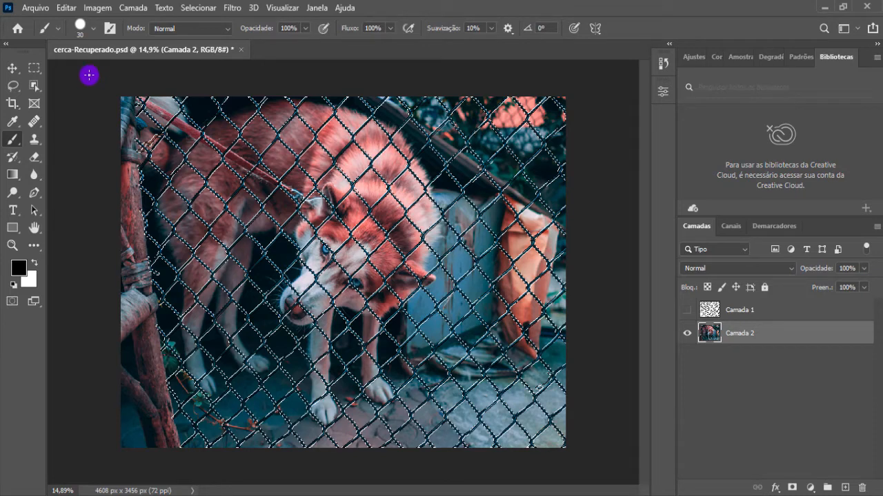
Step: Remove the selected fence from Camada 2 with Content-Aware Fill, using automatic sampling and outputting the result to a new layer (Nova camada)
{"action": "left_click", "coordinate": [67, 9]}
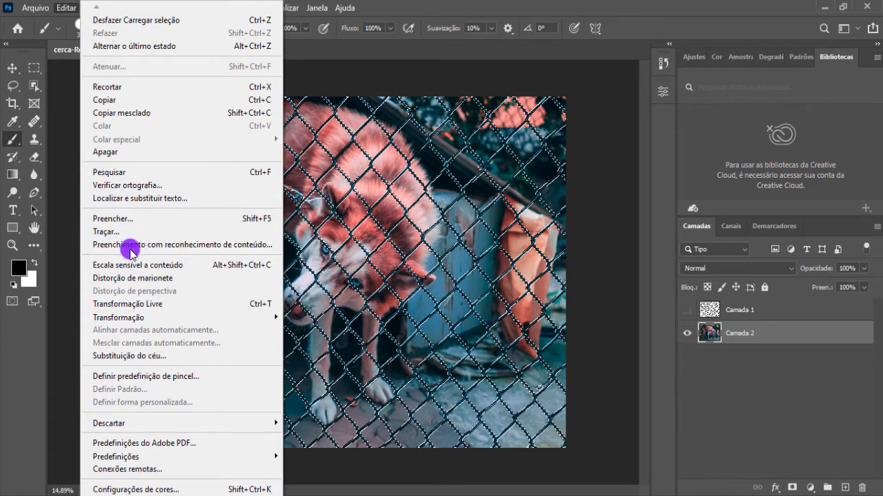
{"action": "left_click", "coordinate": [176, 245]}
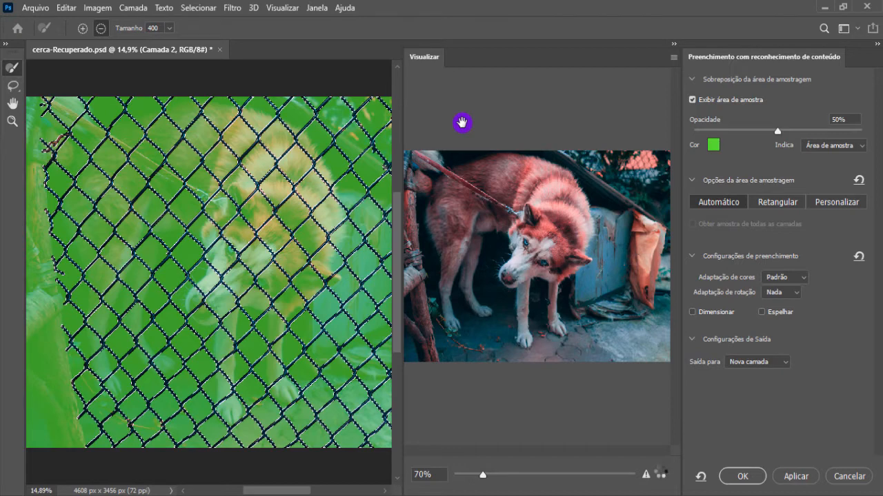
{"action": "left_click", "coordinate": [692, 80]}
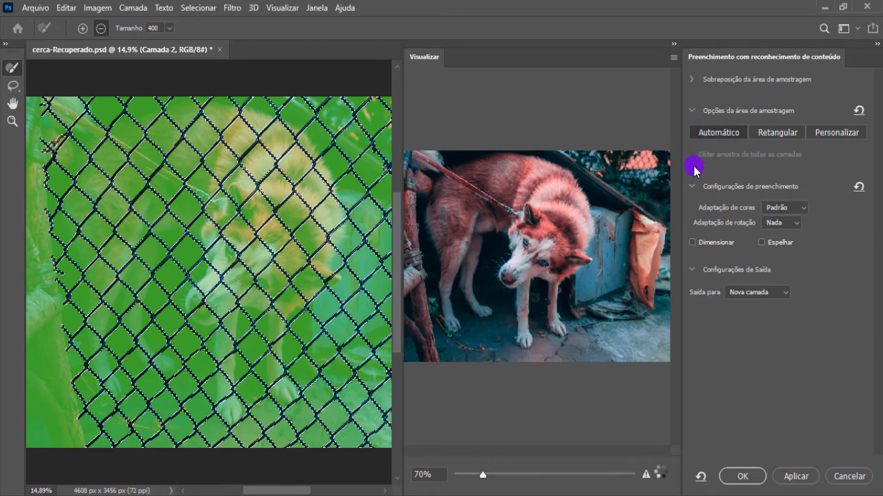
{"action": "left_click", "coordinate": [692, 111]}
{"action": "left_click", "coordinate": [692, 147]}
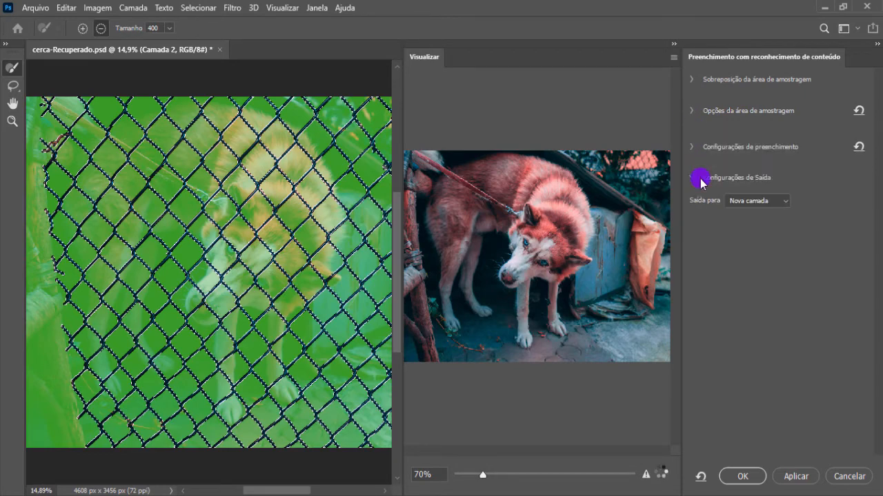
{"action": "left_click", "coordinate": [693, 81]}
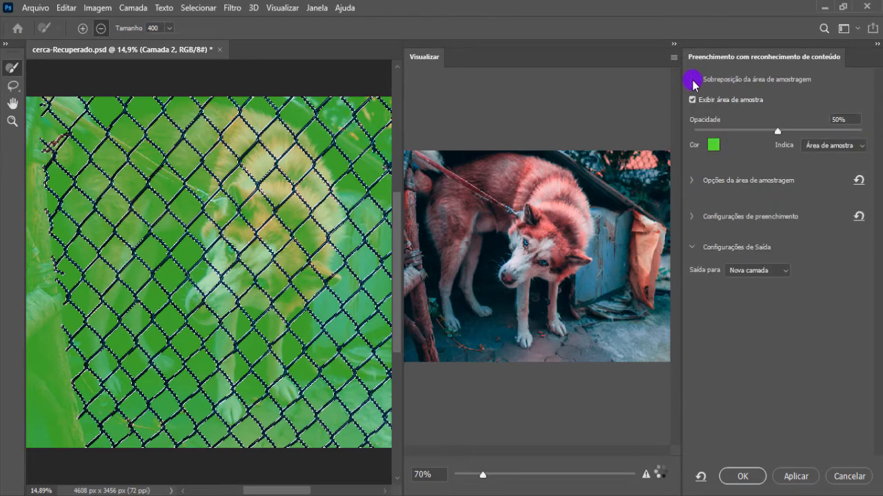
{"action": "left_click", "coordinate": [692, 181]}
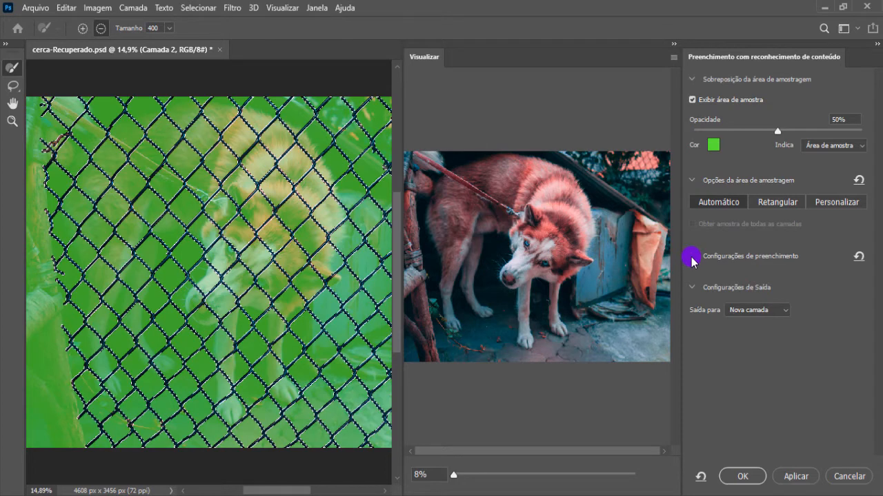
{"action": "left_click", "coordinate": [692, 256]}
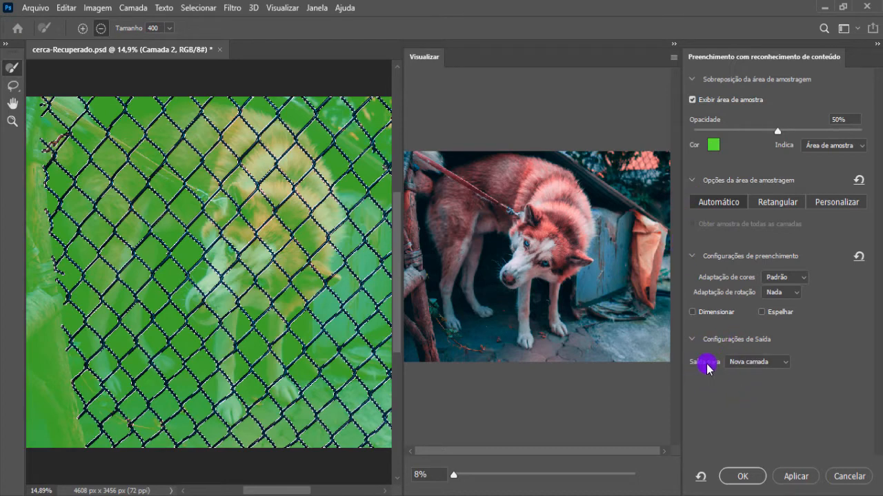
{"action": "left_click", "coordinate": [733, 362]}
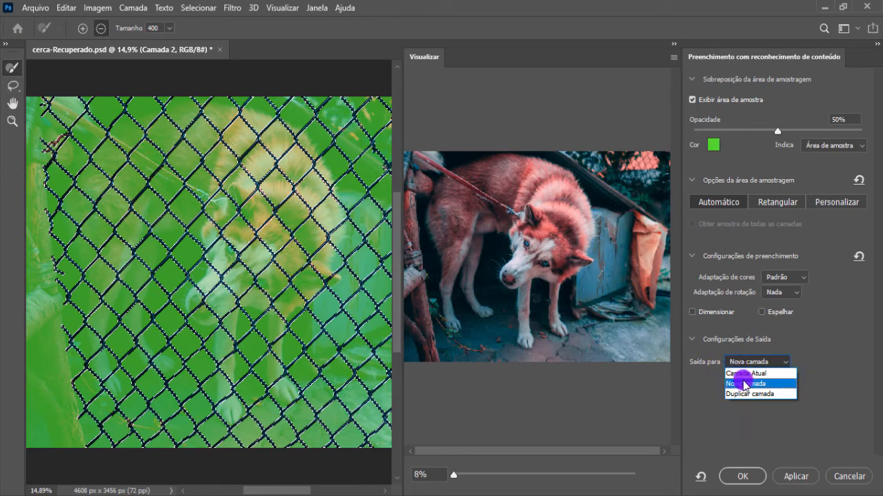
{"action": "left_click", "coordinate": [744, 384]}
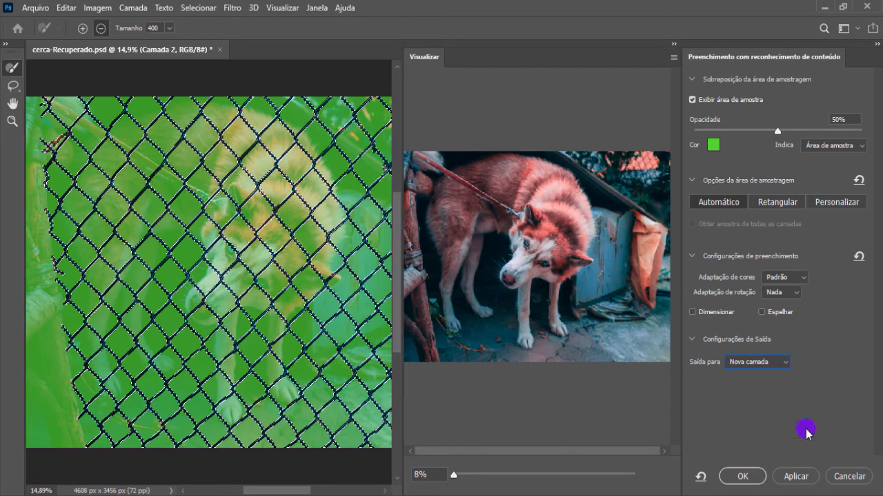
{"action": "left_click", "coordinate": [734, 475]}
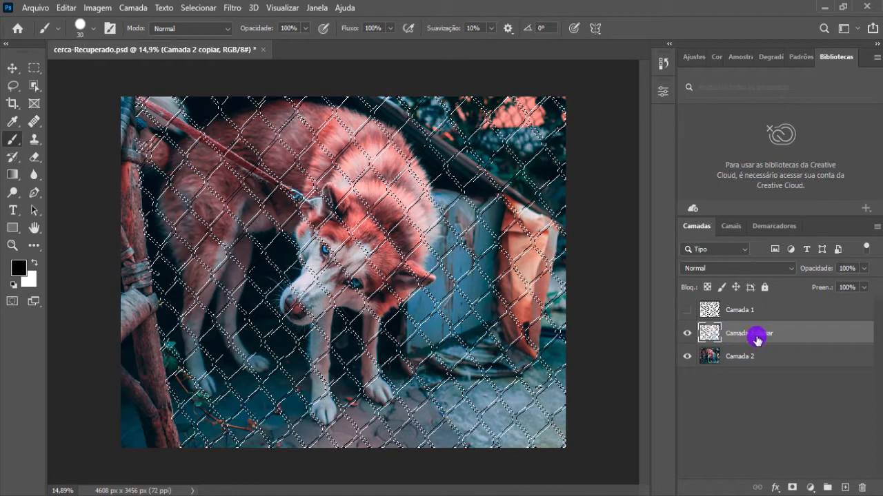
Step: Clear the selection and compare the photo with and without Camada 2 copiar, leaving that layer visible and selected
{"action": "left_click", "coordinate": [686, 333]}
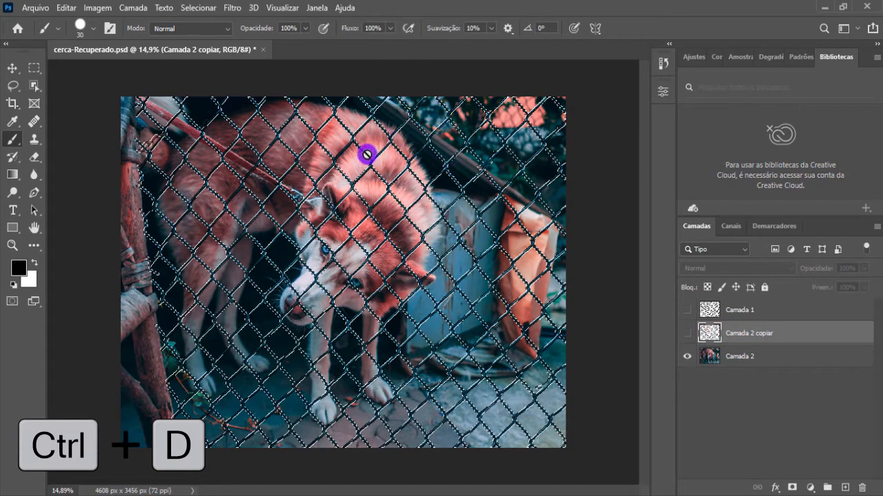
{"action": "key", "text": "ctrl+d"}
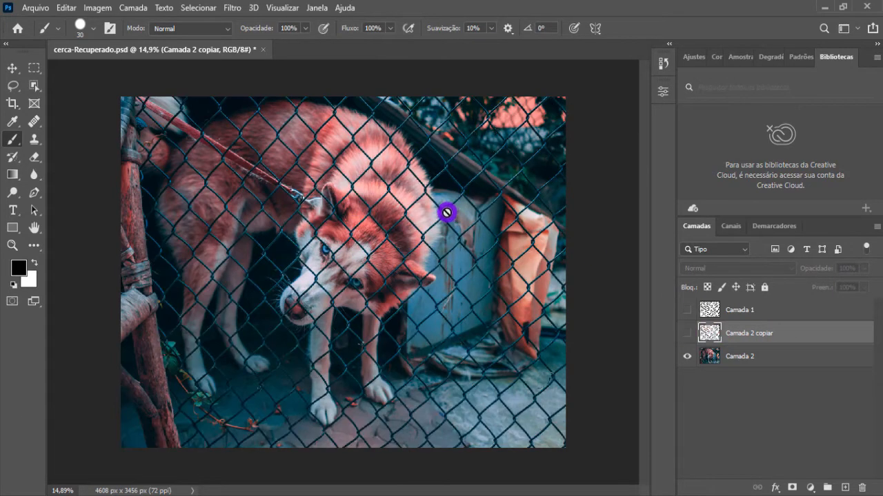
{"action": "left_click", "coordinate": [749, 361]}
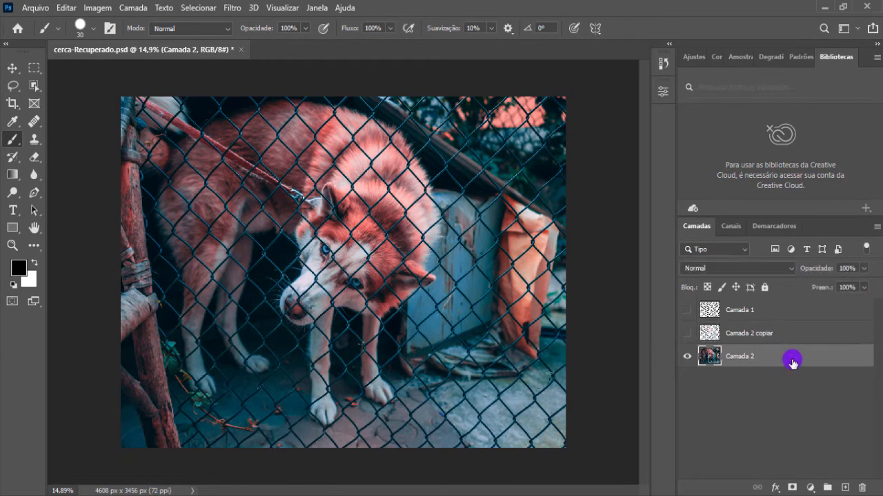
{"action": "left_click", "coordinate": [721, 336]}
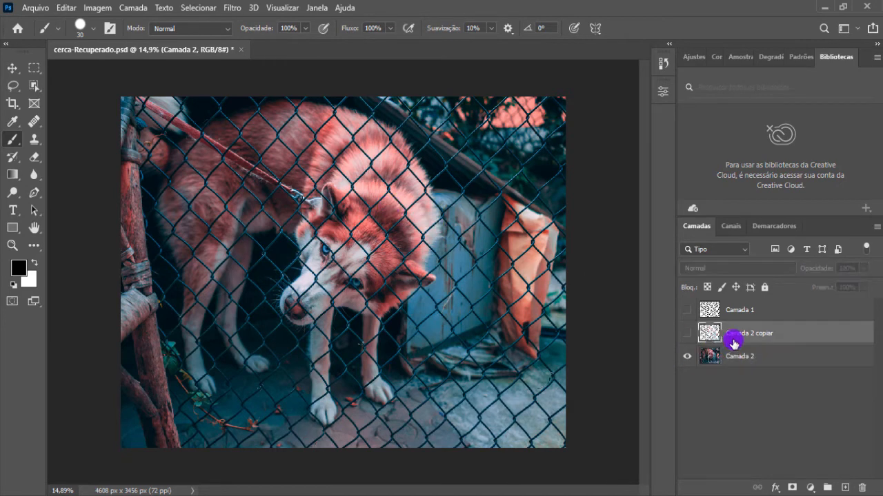
{"action": "left_click", "coordinate": [687, 334]}
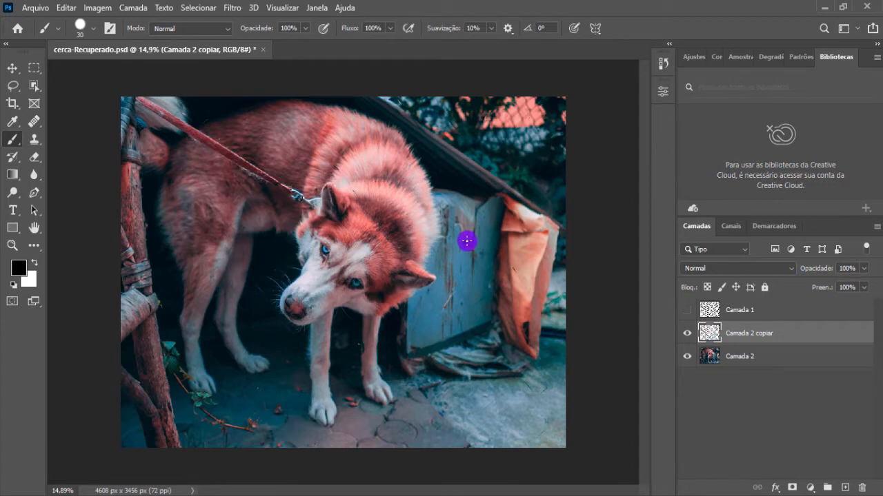
Step: Examine the dog's head and eyes up close for fill defects and leftover fence traces
{"action": "scroll", "coordinate": [297, 262], "scroll_direction": "up", "scroll_amount": 5}
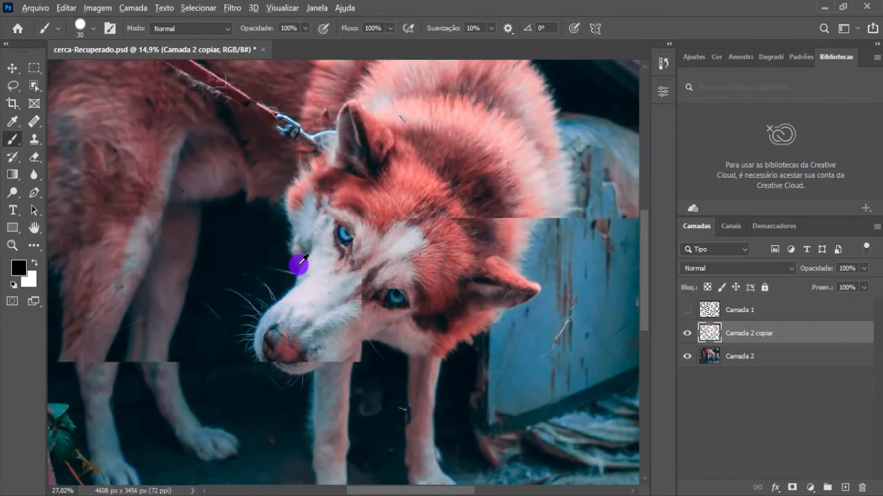
{"action": "scroll", "coordinate": [299, 262], "scroll_direction": "up", "scroll_amount": 1}
{"action": "scroll", "coordinate": [355, 177], "scroll_direction": "up", "scroll_amount": 3}
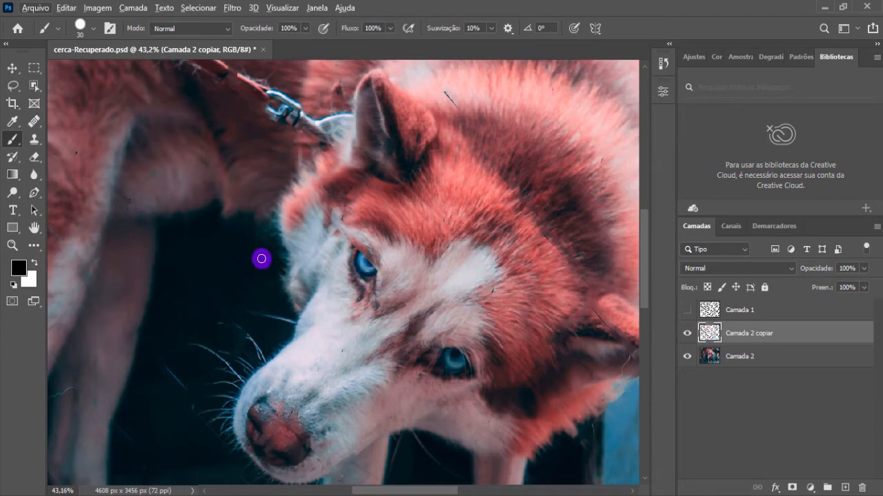
{"action": "scroll", "coordinate": [262, 255], "scroll_direction": "down", "scroll_amount": 5}
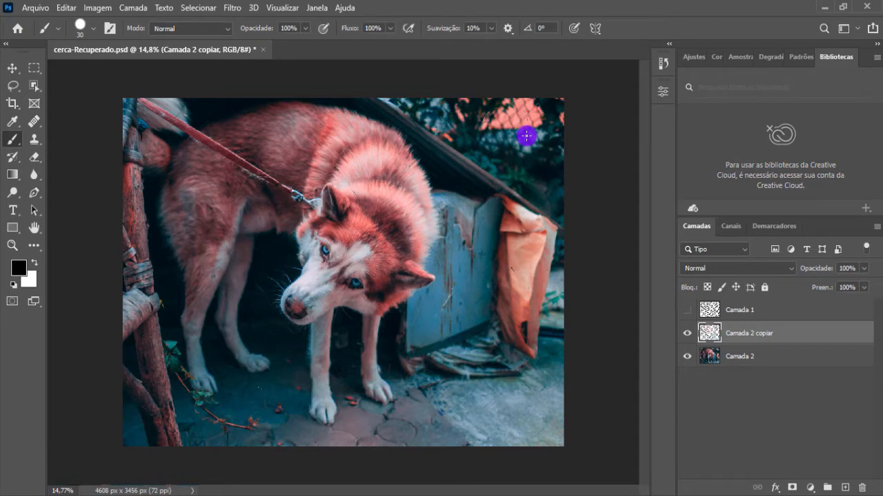
{"action": "scroll", "coordinate": [313, 280], "scroll_direction": "up", "scroll_amount": 5}
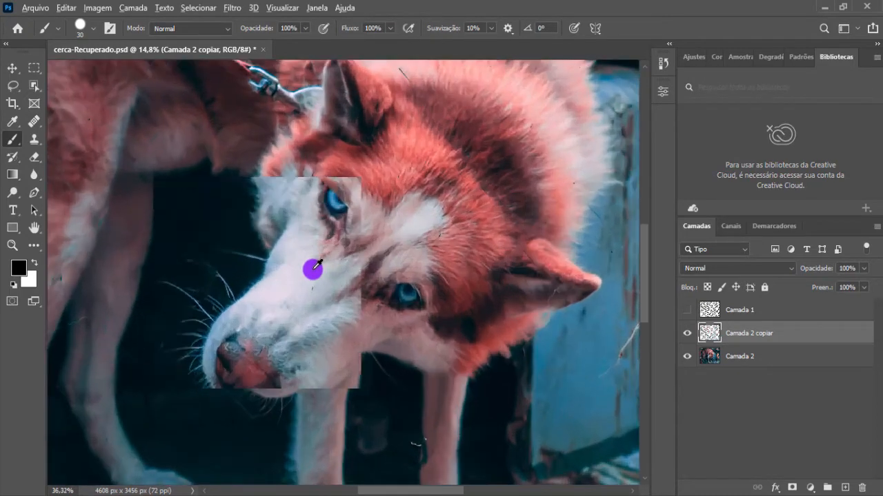
{"action": "scroll", "coordinate": [313, 270], "scroll_direction": "up", "scroll_amount": 8}
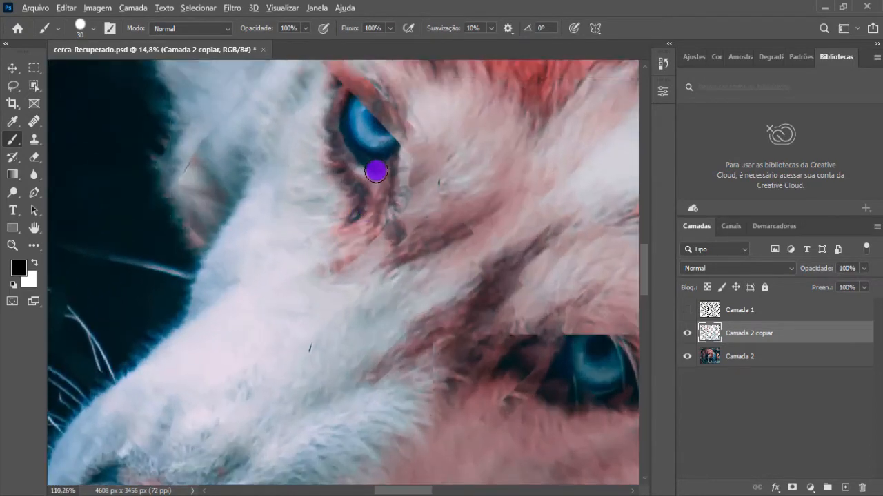
{"action": "scroll", "coordinate": [376, 171], "scroll_direction": "up", "scroll_amount": 2}
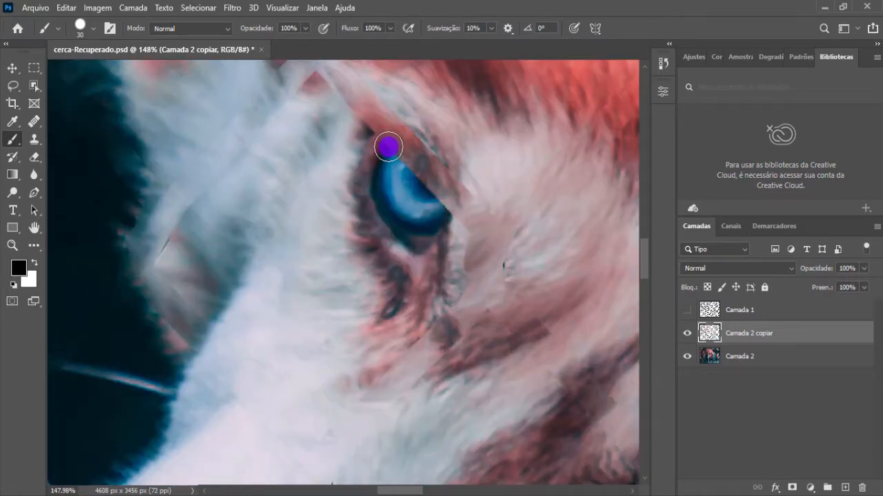
{"action": "left_click_drag", "start_coordinate": [418, 490], "coordinate": [432, 491]}
{"action": "scroll", "coordinate": [372, 320], "scroll_direction": "down", "scroll_amount": 5}
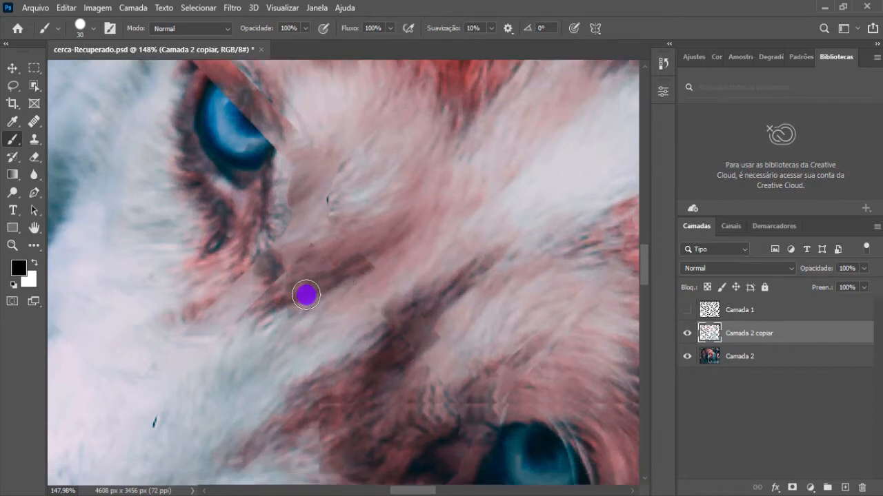
{"action": "scroll", "coordinate": [223, 148], "scroll_direction": "up", "scroll_amount": 4}
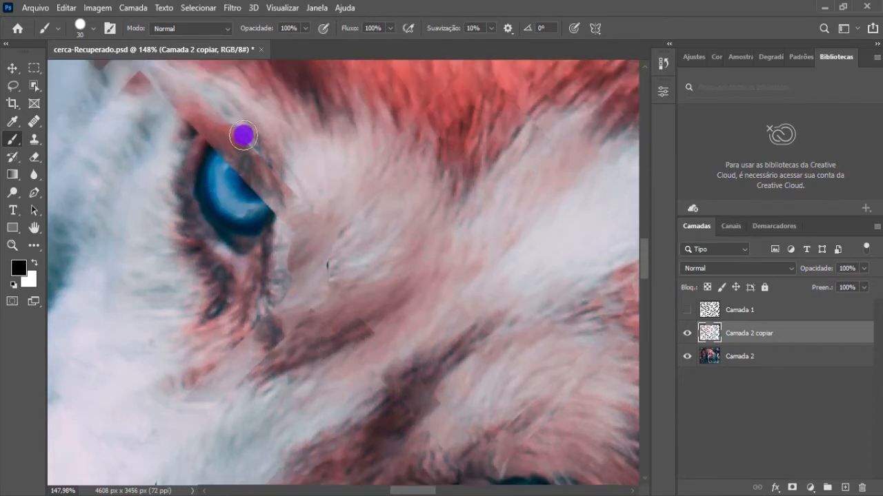
{"action": "scroll", "coordinate": [233, 202], "scroll_direction": "up", "scroll_amount": 3}
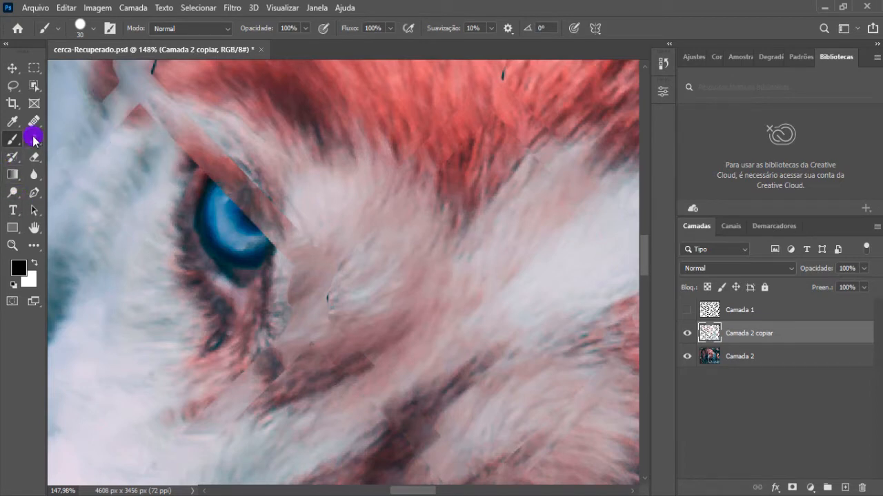
{"action": "left_click", "coordinate": [33, 138]}
{"action": "left_click", "coordinate": [34, 122]}
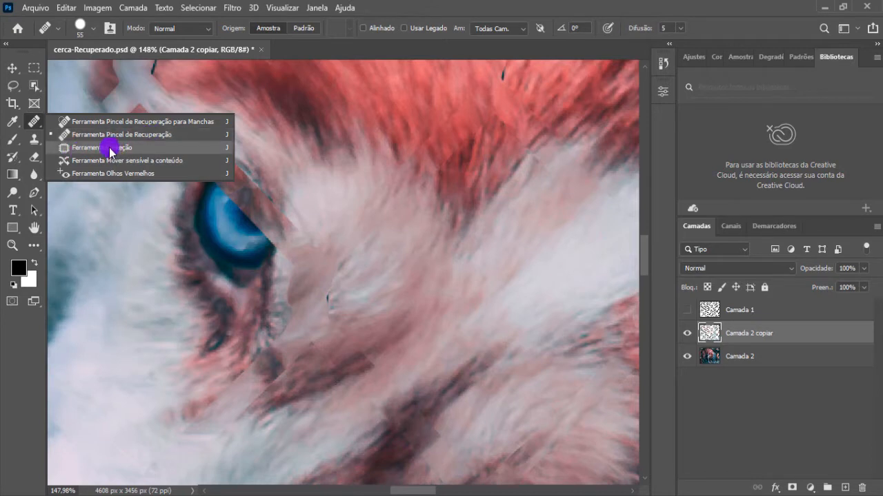
{"action": "left_click", "coordinate": [413, 6]}
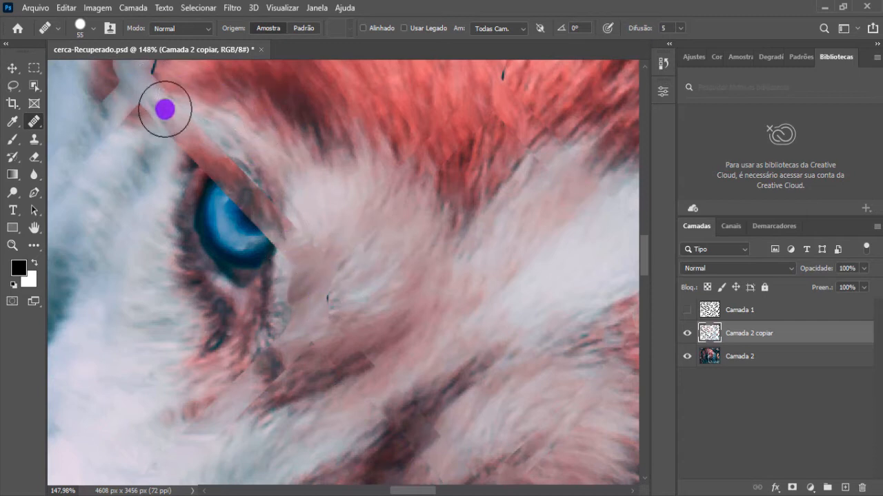
{"action": "left_click_drag", "start_coordinate": [138, 120], "coordinate": [131, 77]}
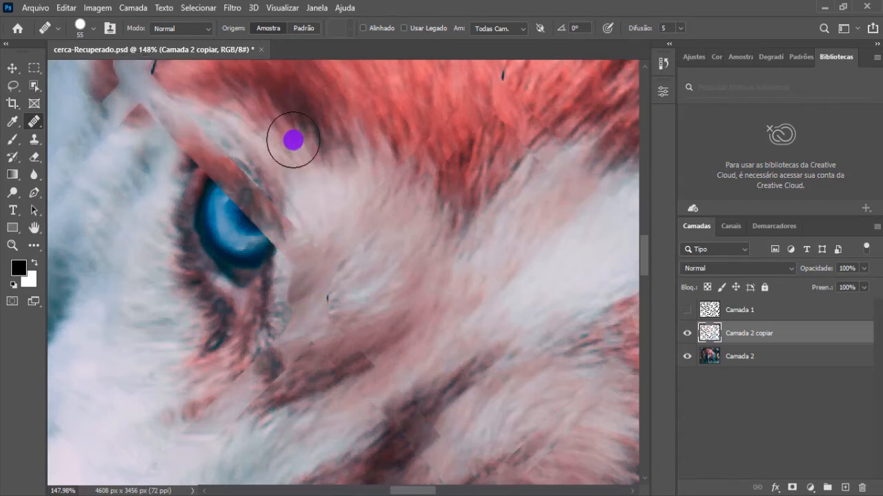
{"action": "left_click_drag", "start_coordinate": [293, 140], "coordinate": [322, 158]}
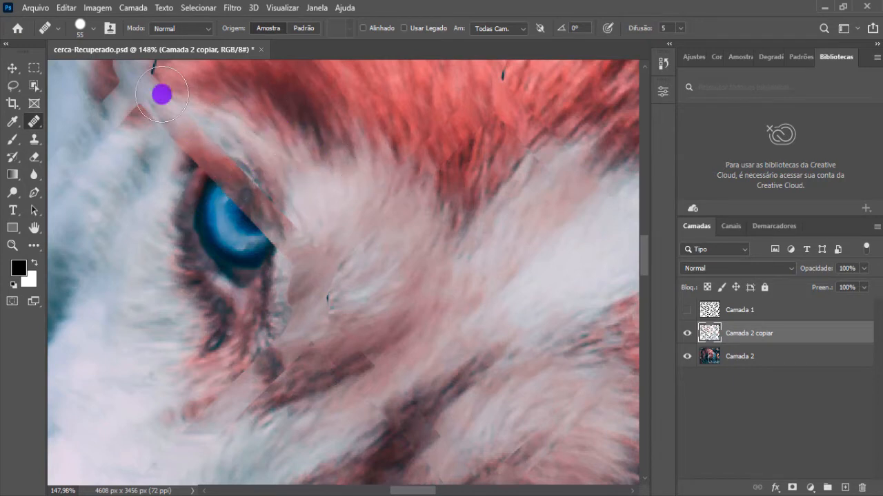
Step: Activate the Clone Stamp with sampling from all layers and add an empty layer above Camada 2 copiar for retouching
{"action": "left_click", "coordinate": [34, 139]}
{"action": "right_click", "coordinate": [33, 139]}
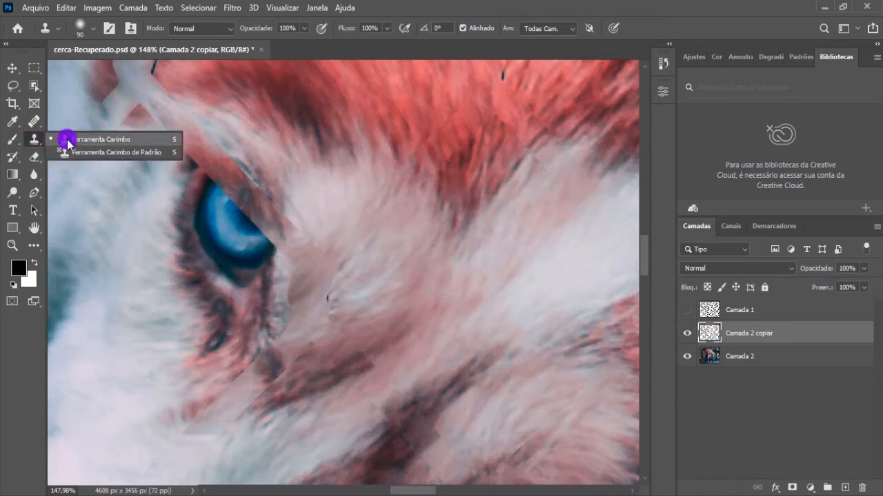
{"action": "left_click", "coordinate": [68, 141]}
{"action": "left_click", "coordinate": [537, 27]}
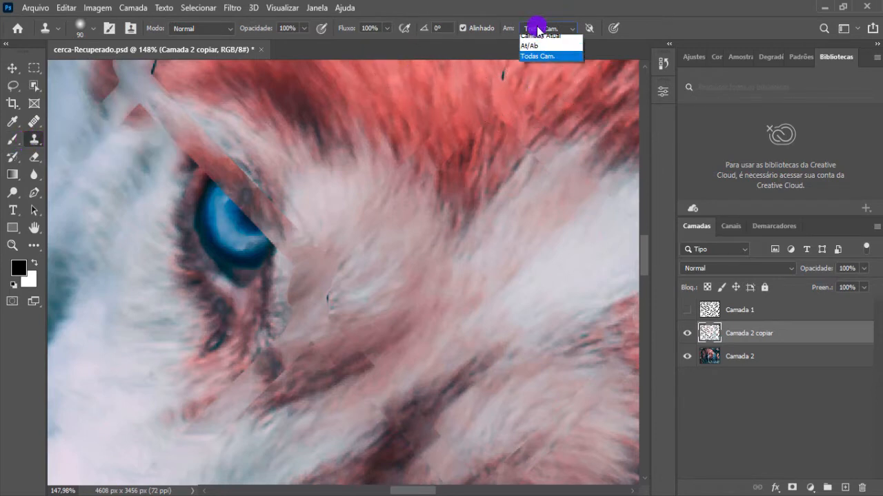
{"action": "left_click", "coordinate": [533, 62]}
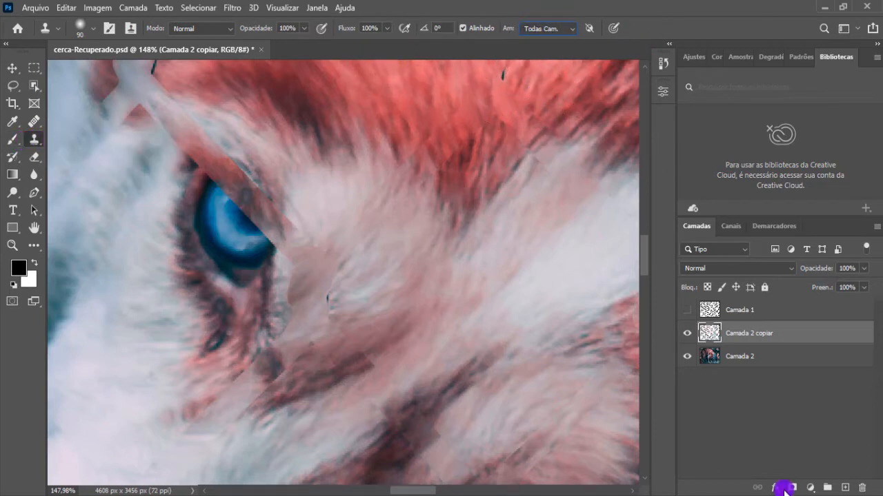
{"action": "left_click", "coordinate": [846, 488]}
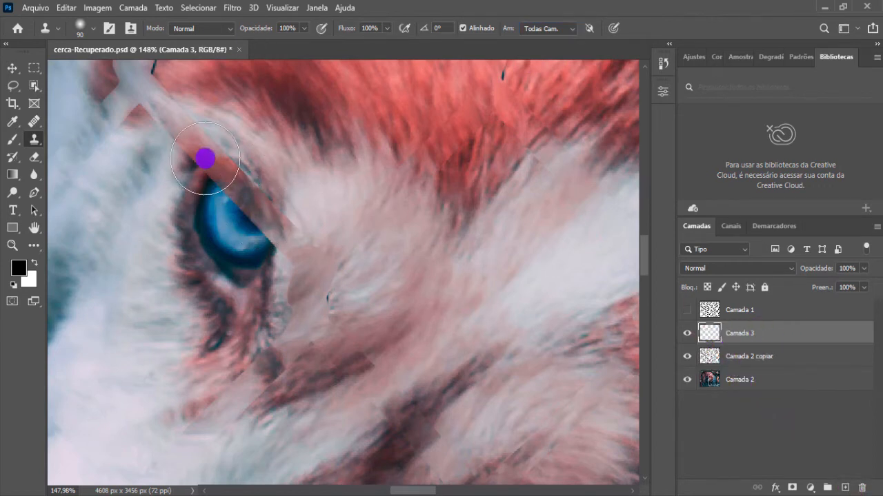
Step: Set the Clone Stamp brush to Redondo macio at 14 px with 0% hardness for the damaged upper eye
{"action": "scroll", "coordinate": [197, 237], "scroll_direction": "up", "scroll_amount": 3}
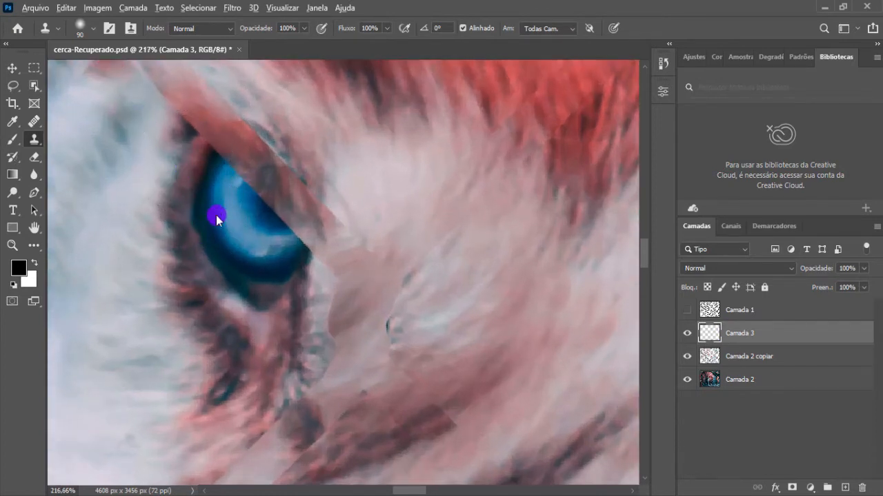
{"action": "left_click_drag", "start_coordinate": [217, 215], "coordinate": [168, 213]}
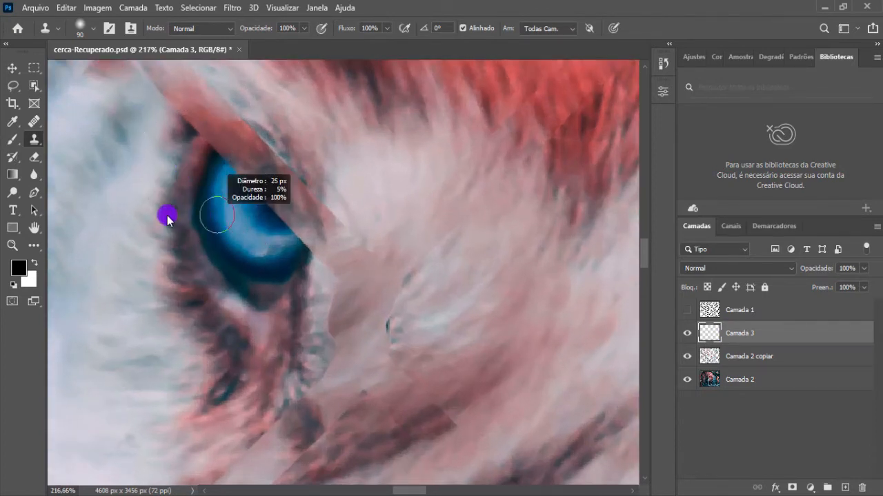
{"action": "left_click", "coordinate": [92, 30]}
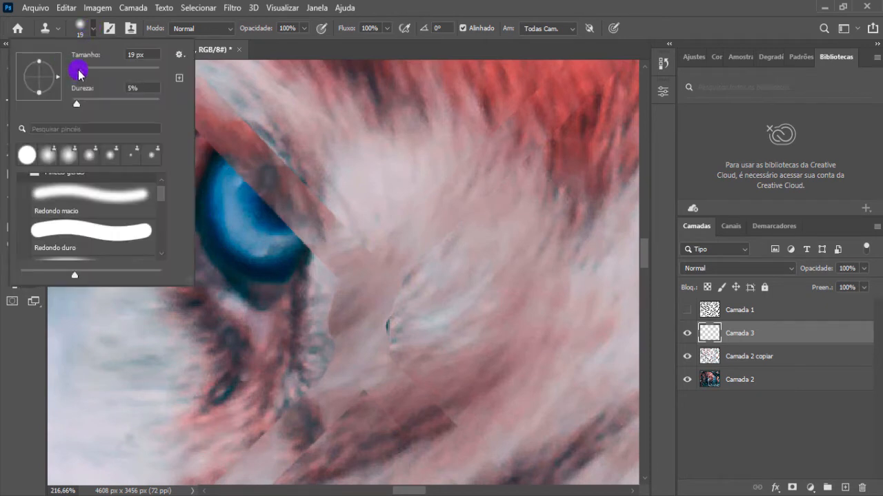
{"action": "scroll", "coordinate": [57, 173], "scroll_direction": "up", "scroll_amount": 1}
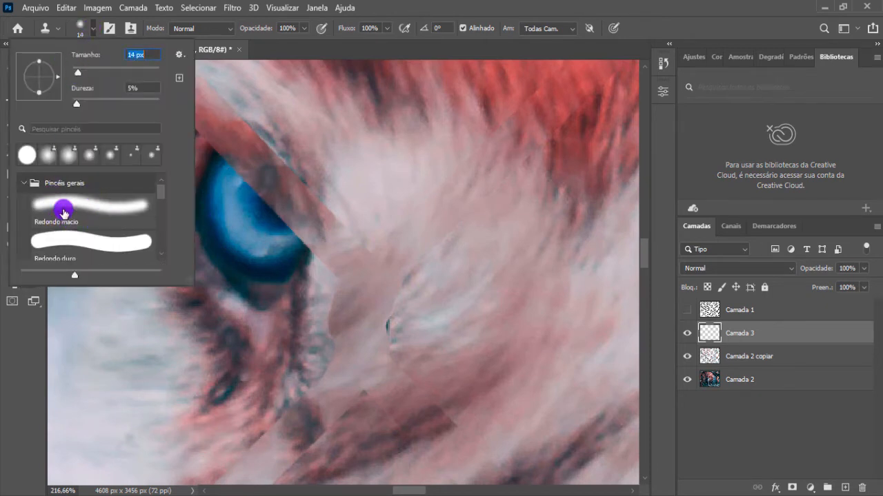
{"action": "left_click", "coordinate": [46, 200]}
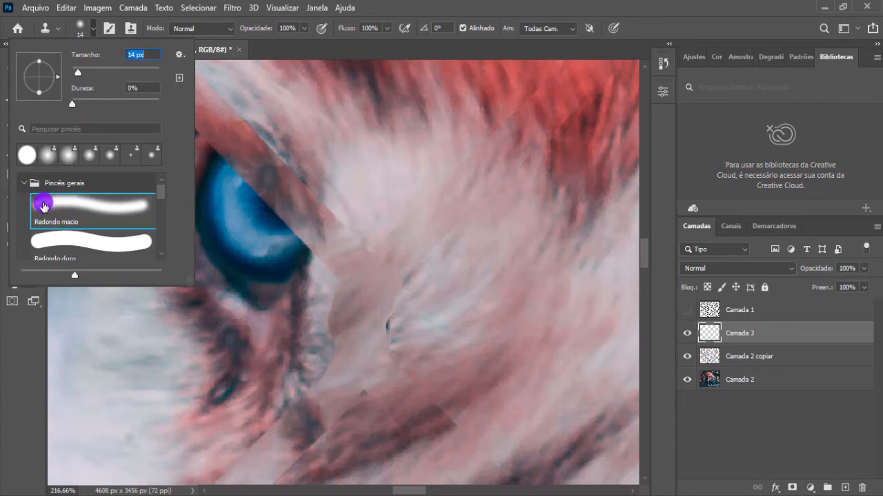
{"action": "left_click", "coordinate": [199, 159]}
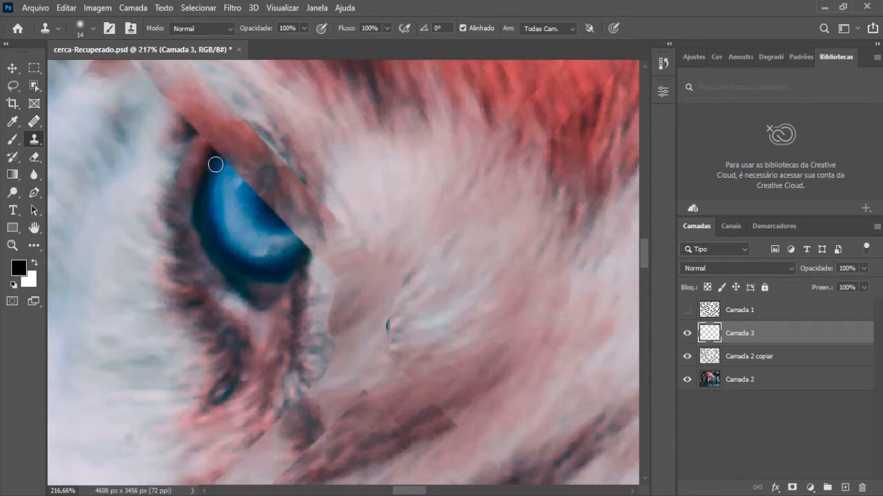
Step: Clone blue iris and dark pupil texture over the fence remnant across the upper eye, reducing the brush to 9 px
{"action": "key", "text": "alt"}
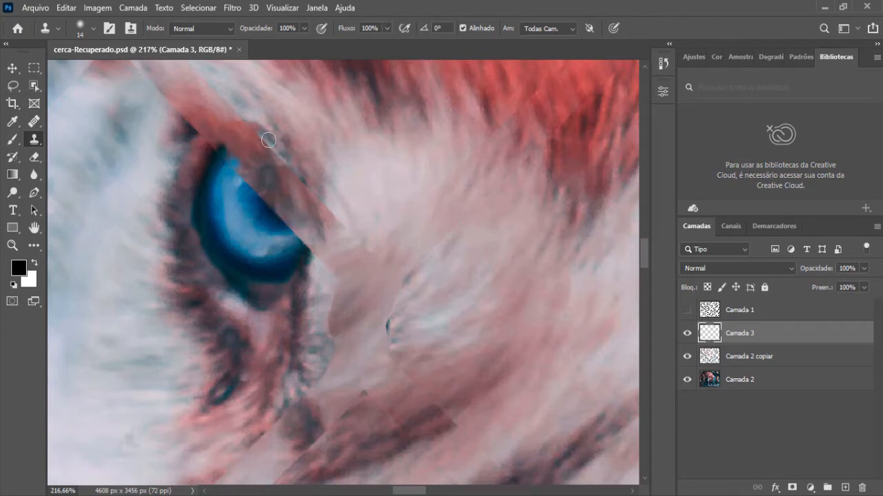
{"action": "left_click", "coordinate": [275, 222], "text": "alt"}
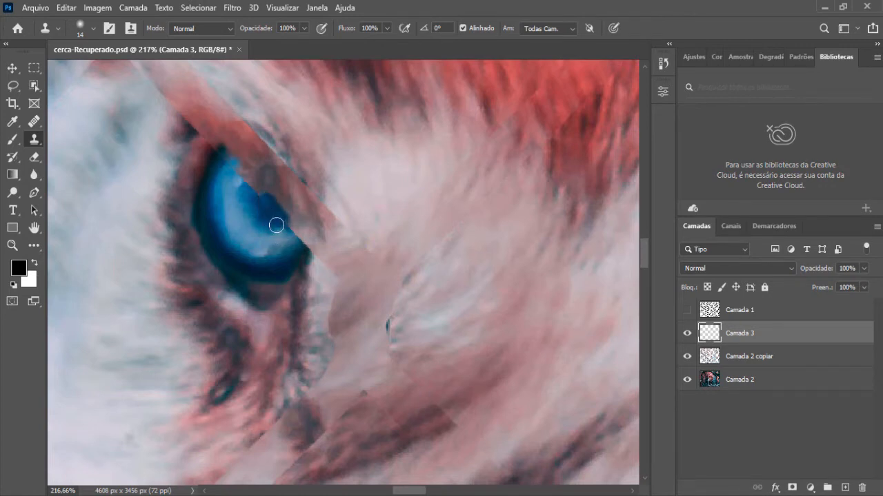
{"action": "right_click", "coordinate": [246, 191], "text": "alt"}
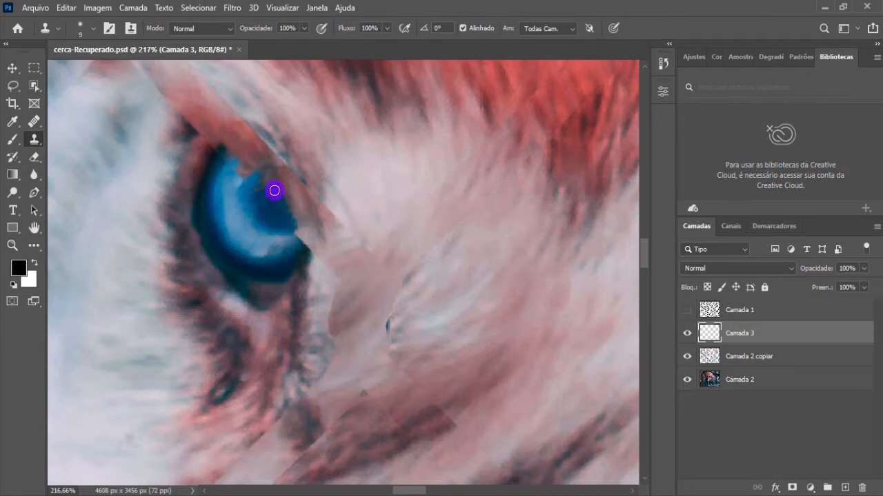
{"action": "mouse_move", "coordinate": [274, 191]}
{"action": "left_mouse_down"}
{"action": "mouse_move", "coordinate": [273, 216]}
{"action": "mouse_move", "coordinate": [289, 207]}
{"action": "mouse_move", "coordinate": [277, 234]}
{"action": "mouse_move", "coordinate": [285, 191]}
{"action": "mouse_move", "coordinate": [282, 226]}
{"action": "mouse_move", "coordinate": [271, 208]}
{"action": "mouse_move", "coordinate": [296, 198]}
{"action": "mouse_move", "coordinate": [285, 245]}
{"action": "mouse_move", "coordinate": [284, 229]}
{"action": "mouse_move", "coordinate": [301, 218]}
{"action": "mouse_move", "coordinate": [298, 192]}
{"action": "mouse_move", "coordinate": [295, 220]}
{"action": "mouse_move", "coordinate": [254, 189]}
{"action": "mouse_move", "coordinate": [266, 173]}
{"action": "mouse_move", "coordinate": [253, 184]}
{"action": "mouse_move", "coordinate": [276, 190]}
{"action": "mouse_move", "coordinate": [281, 177]}
{"action": "mouse_move", "coordinate": [291, 235]}
{"action": "mouse_move", "coordinate": [307, 210]}
{"action": "mouse_move", "coordinate": [294, 181]}
{"action": "mouse_move", "coordinate": [308, 198]}
{"action": "left_mouse_up"}
Step: Clone the dark rim from the bottom of the upper eye up along its lower right edge
{"action": "left_click", "coordinate": [274, 245], "text": "alt"}
{"action": "left_click", "coordinate": [295, 249], "text": "alt"}
{"action": "mouse_move", "coordinate": [292, 241]}
{"action": "left_mouse_down"}
{"action": "mouse_move", "coordinate": [313, 227]}
{"action": "mouse_move", "coordinate": [316, 210]}
{"action": "left_mouse_up"}
{"action": "left_click", "coordinate": [291, 255], "text": "alt"}
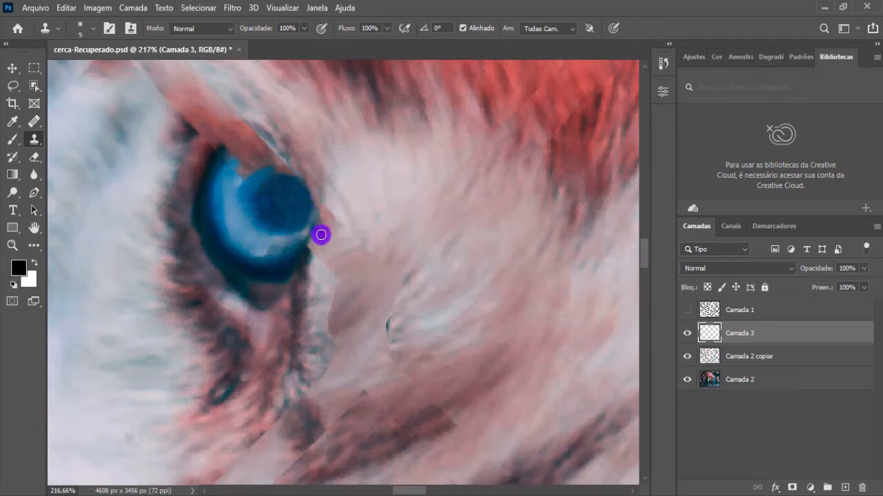
{"action": "left_click", "coordinate": [282, 267], "text": "alt"}
{"action": "left_click", "coordinate": [287, 267], "text": "alt"}
{"action": "left_click_drag", "start_coordinate": [302, 241], "coordinate": [313, 219]}
{"action": "left_click", "coordinate": [262, 282], "text": "alt"}
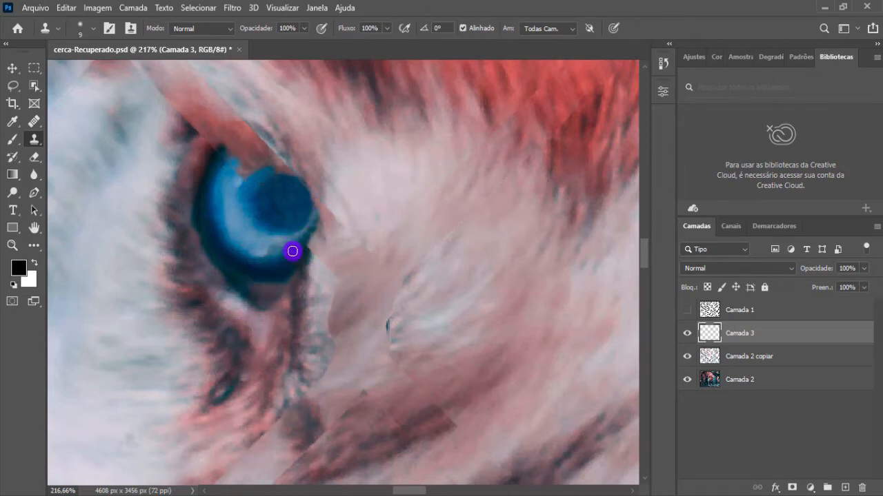
Step: Compare the shape of the rebuilt eye with the dog's other eye
{"action": "scroll", "coordinate": [351, 324], "scroll_direction": "down", "scroll_amount": 5, "text": "alt"}
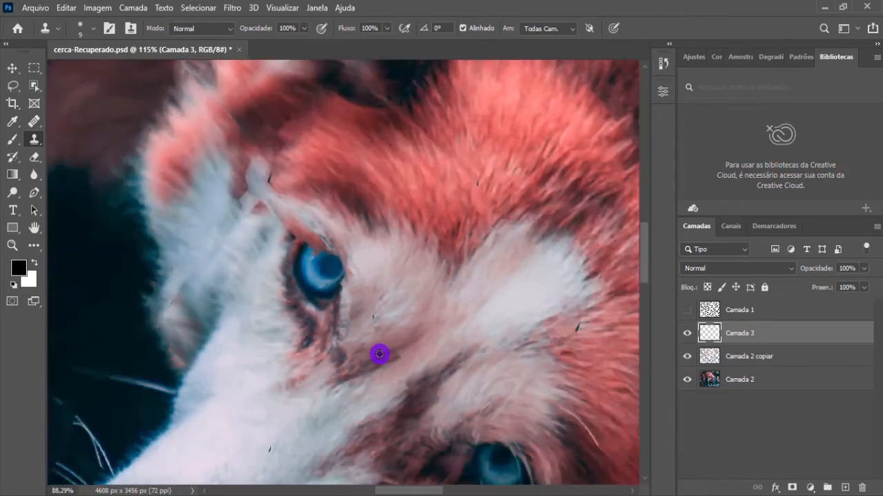
{"action": "scroll", "coordinate": [380, 354], "scroll_direction": "down", "scroll_amount": 1, "text": "alt"}
{"action": "scroll", "coordinate": [455, 395], "scroll_direction": "down", "scroll_amount": 3}
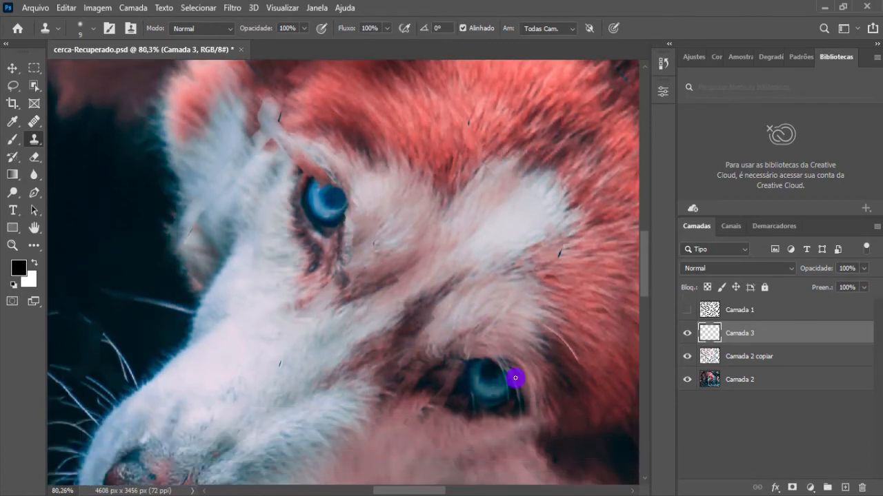
{"action": "scroll", "coordinate": [515, 378], "scroll_direction": "up", "scroll_amount": 6, "text": "alt"}
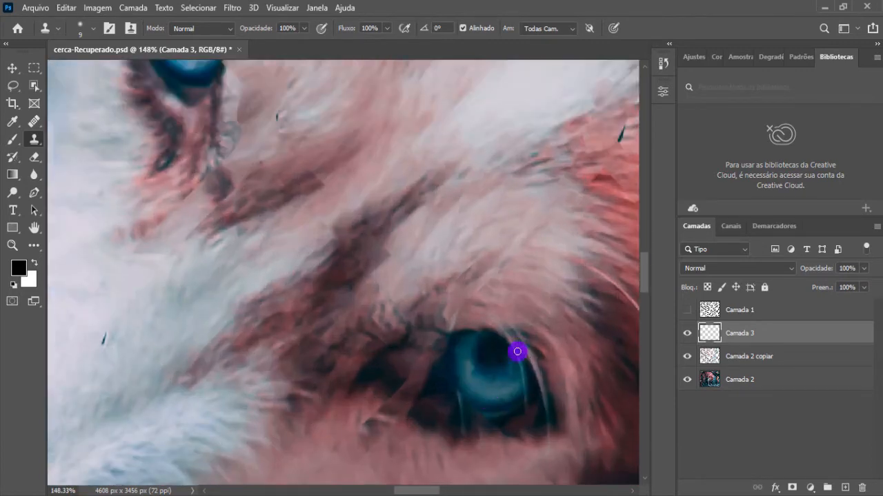
{"action": "scroll", "coordinate": [176, 224], "scroll_direction": "up", "scroll_amount": 3}
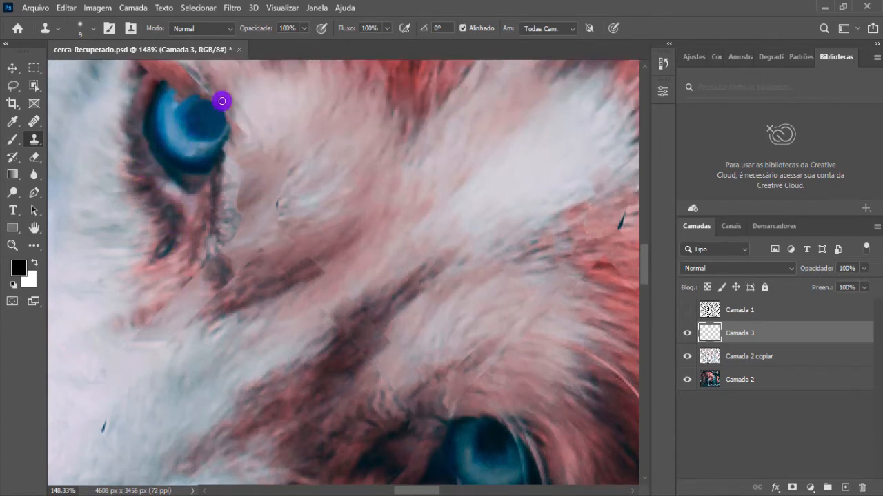
{"action": "scroll", "coordinate": [193, 125], "scroll_direction": "up", "scroll_amount": 3}
{"action": "scroll", "coordinate": [150, 196], "scroll_direction": "up", "scroll_amount": 5, "text": "alt"}
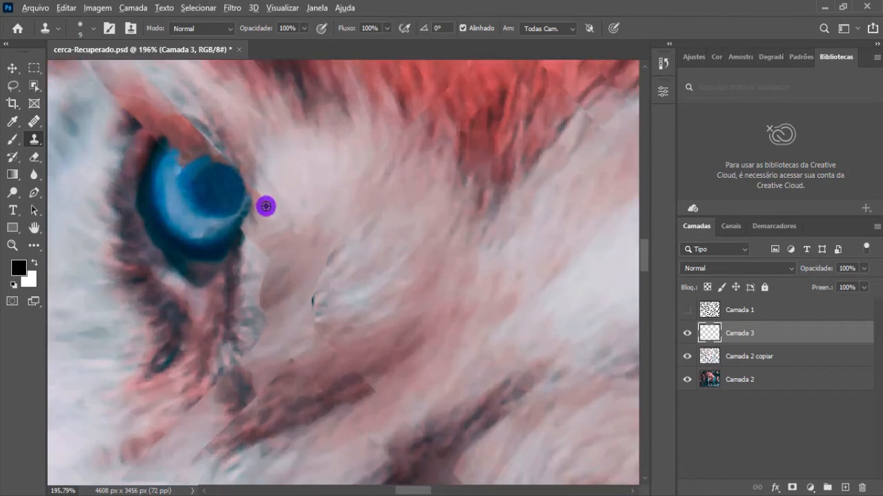
Step: Clone pupil, iris and dark rim texture over the remaining gap at the top of the rebuilt eye to round its outline
{"action": "scroll", "coordinate": [229, 202], "scroll_direction": "up", "scroll_amount": 1}
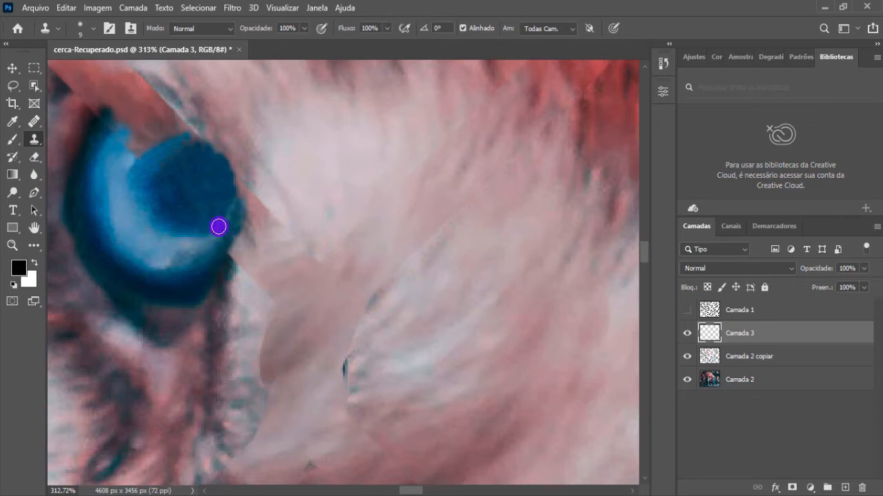
{"action": "scroll", "coordinate": [127, 189], "scroll_direction": "up", "scroll_amount": 2}
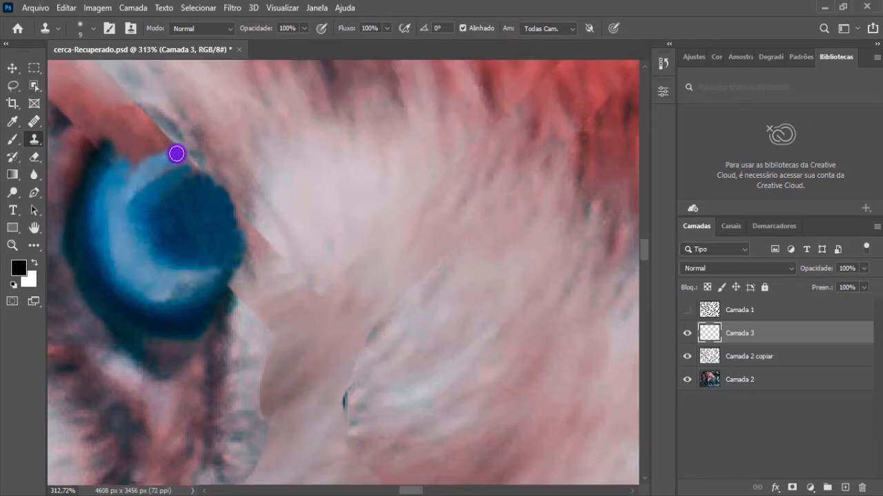
{"action": "mouse_move", "coordinate": [177, 155]}
{"action": "left_mouse_down"}
{"action": "mouse_move", "coordinate": [163, 179]}
{"action": "mouse_move", "coordinate": [186, 163]}
{"action": "mouse_move", "coordinate": [178, 163]}
{"action": "mouse_move", "coordinate": [190, 175]}
{"action": "mouse_move", "coordinate": [190, 166]}
{"action": "mouse_move", "coordinate": [204, 170]}
{"action": "mouse_move", "coordinate": [230, 212]}
{"action": "left_mouse_up"}
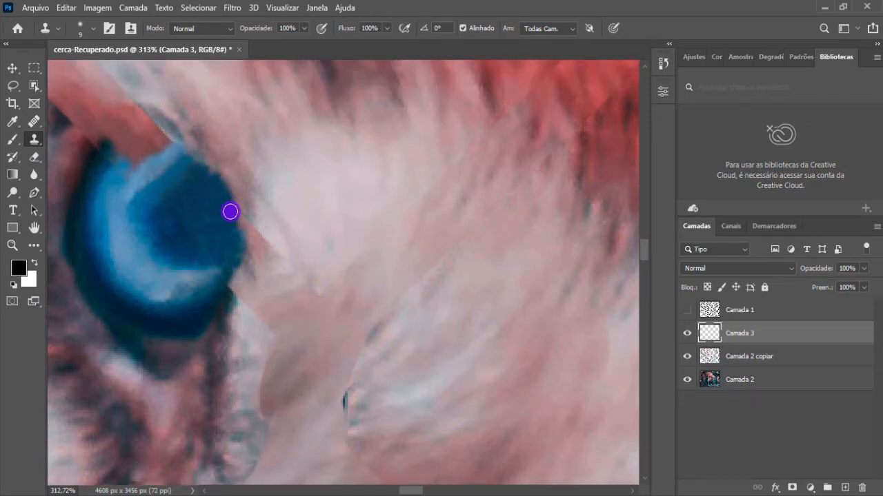
{"action": "mouse_move", "coordinate": [149, 172]}
{"action": "left_mouse_down"}
{"action": "mouse_move", "coordinate": [164, 152]}
{"action": "mouse_move", "coordinate": [165, 142]}
{"action": "mouse_move", "coordinate": [133, 163]}
{"action": "mouse_move", "coordinate": [156, 135]}
{"action": "mouse_move", "coordinate": [99, 168]}
{"action": "mouse_move", "coordinate": [128, 128]}
{"action": "mouse_move", "coordinate": [113, 148]}
{"action": "mouse_move", "coordinate": [116, 161]}
{"action": "mouse_move", "coordinate": [136, 146]}
{"action": "mouse_move", "coordinate": [117, 178]}
{"action": "mouse_move", "coordinate": [130, 151]}
{"action": "mouse_move", "coordinate": [150, 140]}
{"action": "mouse_move", "coordinate": [155, 163]}
{"action": "mouse_move", "coordinate": [121, 196]}
{"action": "mouse_move", "coordinate": [150, 150]}
{"action": "mouse_move", "coordinate": [125, 160]}
{"action": "mouse_move", "coordinate": [142, 136]}
{"action": "mouse_move", "coordinate": [122, 131]}
{"action": "mouse_move", "coordinate": [74, 182]}
{"action": "mouse_move", "coordinate": [170, 136]}
{"action": "mouse_move", "coordinate": [134, 129]}
{"action": "mouse_move", "coordinate": [166, 133]}
{"action": "mouse_move", "coordinate": [145, 125]}
{"action": "mouse_move", "coordinate": [179, 135]}
{"action": "mouse_move", "coordinate": [178, 184]}
{"action": "mouse_move", "coordinate": [187, 137]}
{"action": "left_mouse_up"}
{"action": "left_click", "coordinate": [134, 129], "text": "alt"}
Step: Enlarge the brush to 12 px and clone the eye's dark lower rim up along its right edge
{"action": "left_click", "coordinate": [227, 298], "text": "alt"}
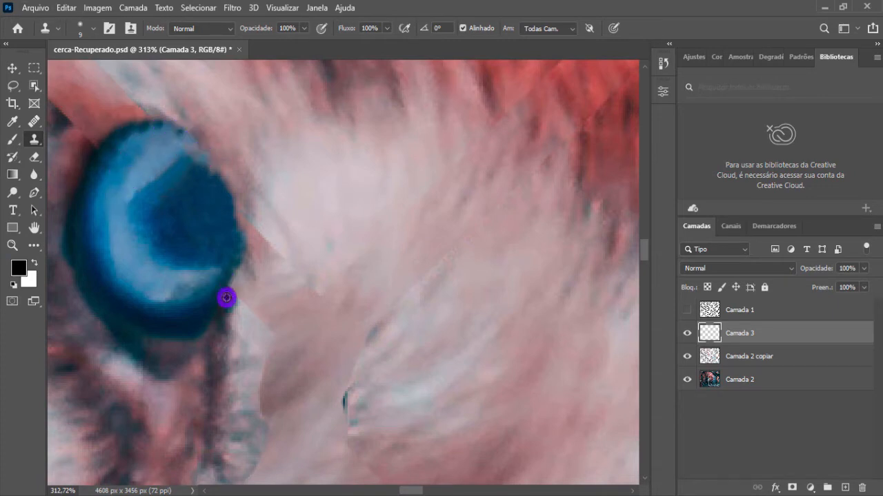
{"action": "key", "text": "bracketright"}
{"action": "key", "text": "bracketright"}
{"action": "key", "text": "bracketright"}
{"action": "mouse_move", "coordinate": [226, 298]}
{"action": "left_mouse_down"}
{"action": "mouse_move", "coordinate": [246, 221]}
{"action": "mouse_move", "coordinate": [225, 181]}
{"action": "left_mouse_up"}
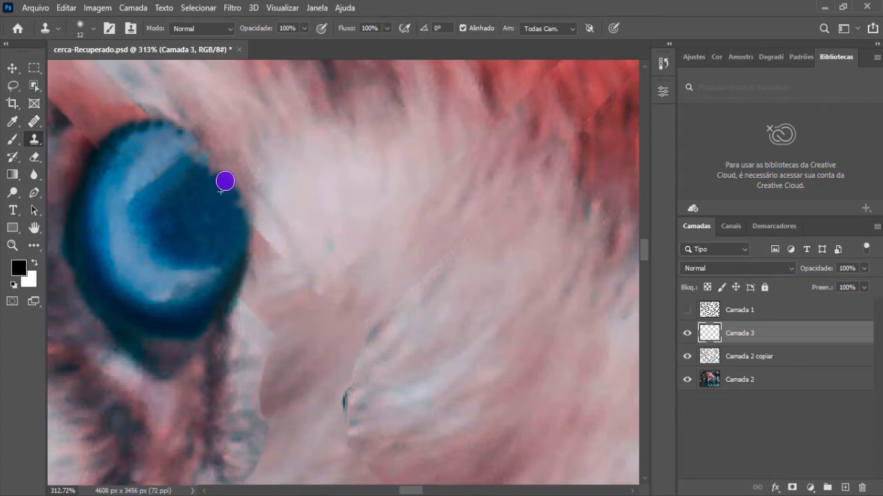
Step: Check the rebuilt eye against the whole photo and the dog's face, and enlarge the Clone Stamp brush to 24 px
{"action": "scroll", "coordinate": [200, 310], "scroll_direction": "down", "scroll_amount": 3}
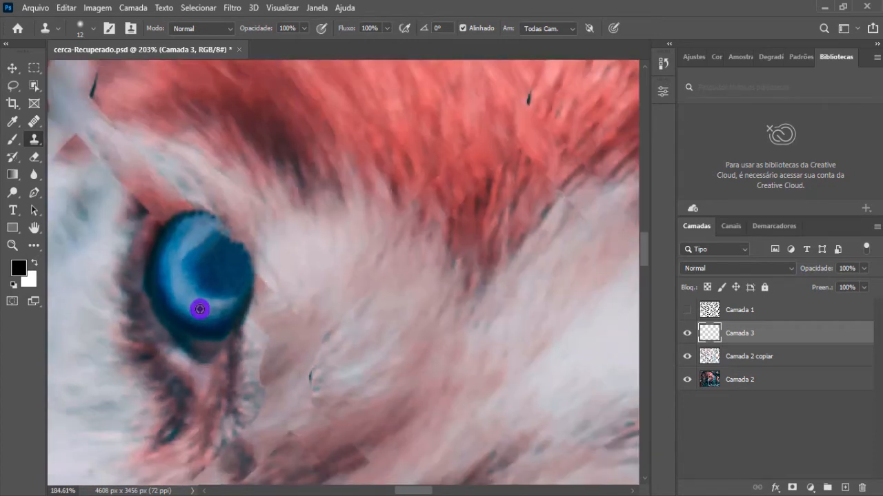
{"action": "scroll", "coordinate": [200, 310], "scroll_direction": "down", "scroll_amount": 6}
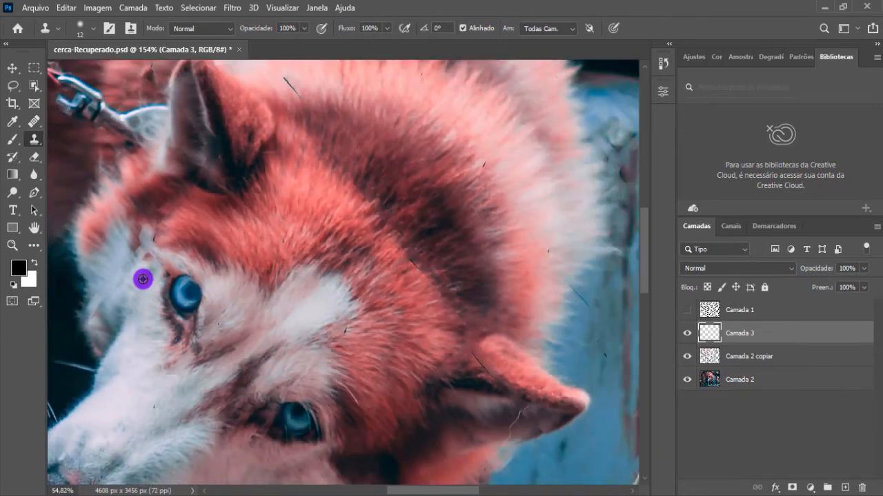
{"action": "scroll", "coordinate": [143, 279], "scroll_direction": "down", "scroll_amount": 5}
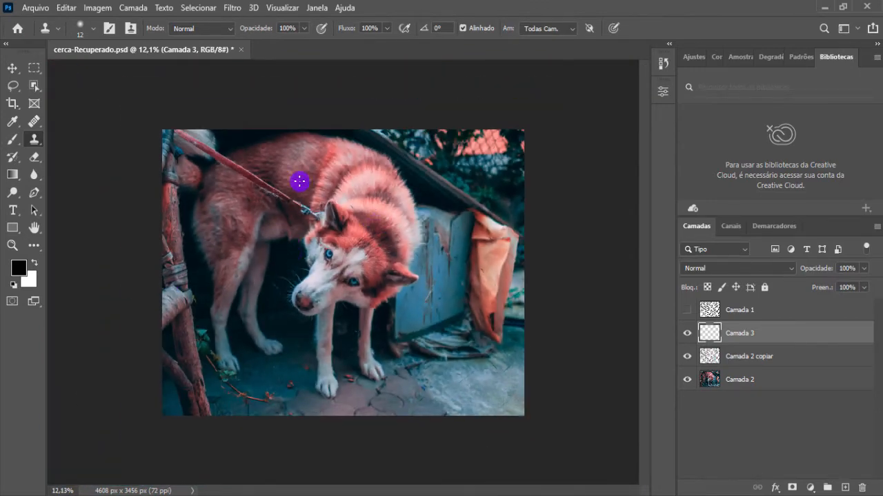
{"action": "scroll", "coordinate": [335, 271], "scroll_direction": "up", "scroll_amount": 5}
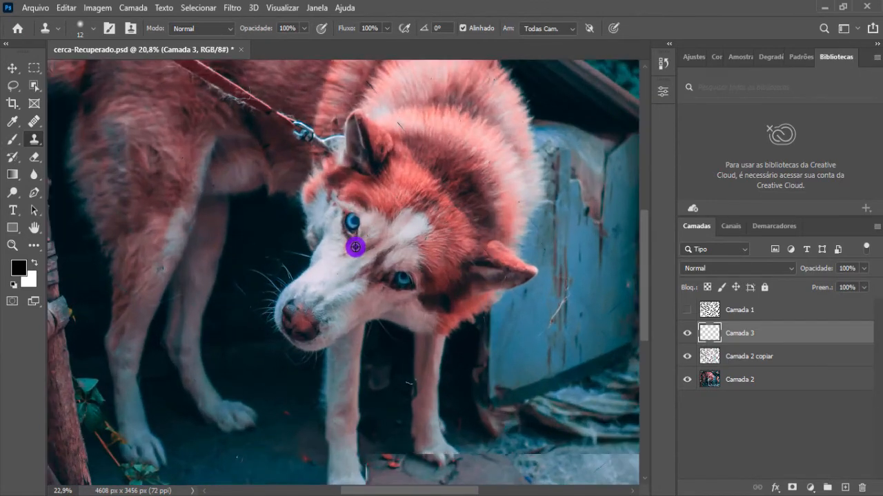
{"action": "scroll", "coordinate": [357, 234], "scroll_direction": "up", "scroll_amount": 3}
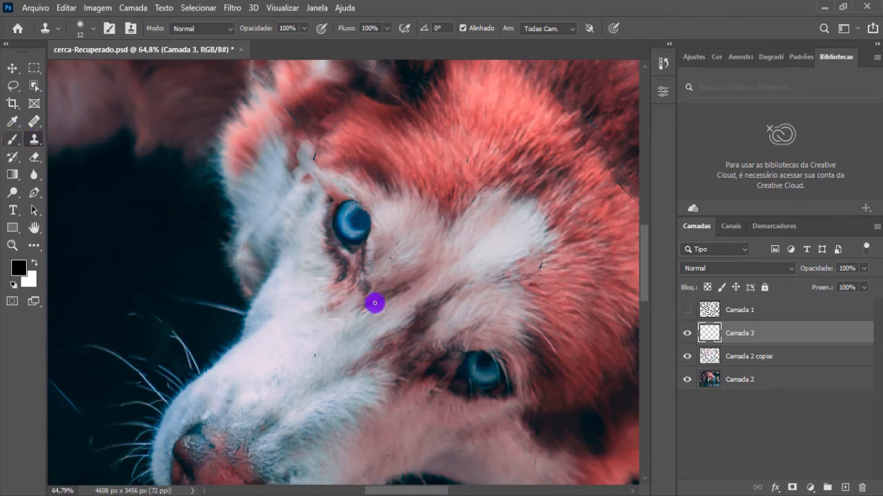
{"action": "right_click", "coordinate": [481, 363], "text": "alt"}
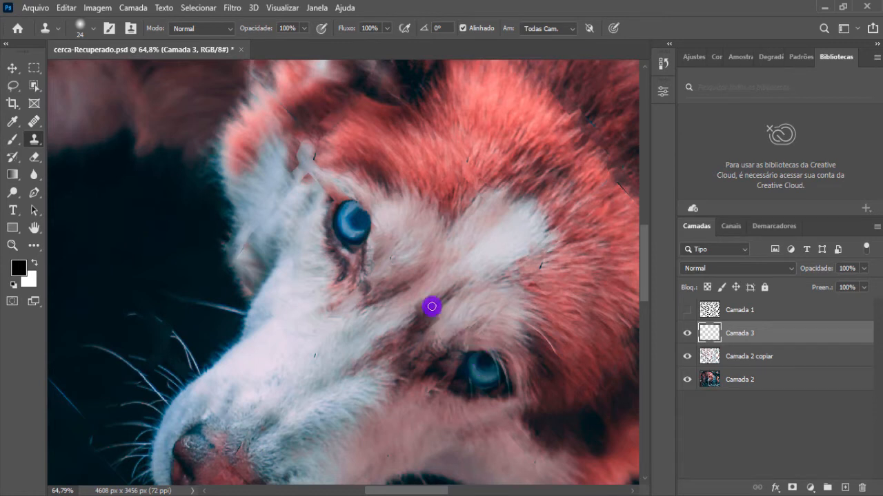
Step: Enlarge the Clone Stamp brush to 27 px and clone dark pupil shading into the rebuilt eye
{"action": "right_click", "coordinate": [359, 218], "text": "alt"}
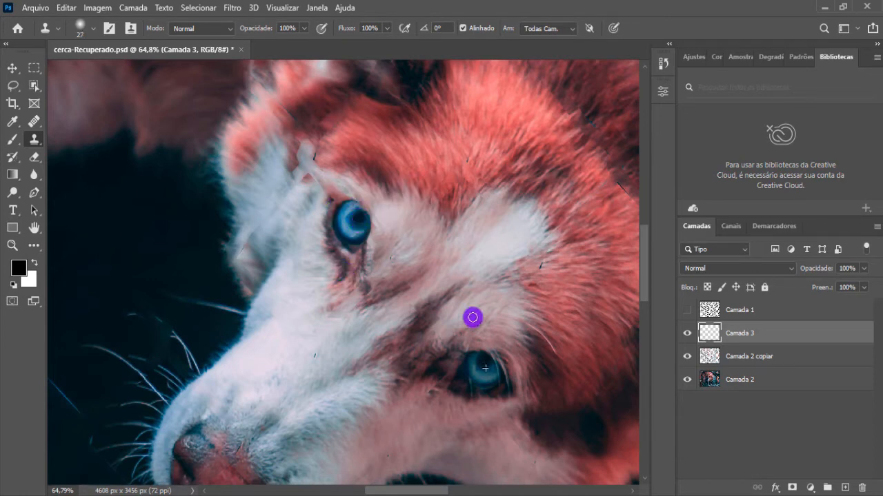
{"action": "left_click_drag", "start_coordinate": [341, 225], "coordinate": [358, 221]}
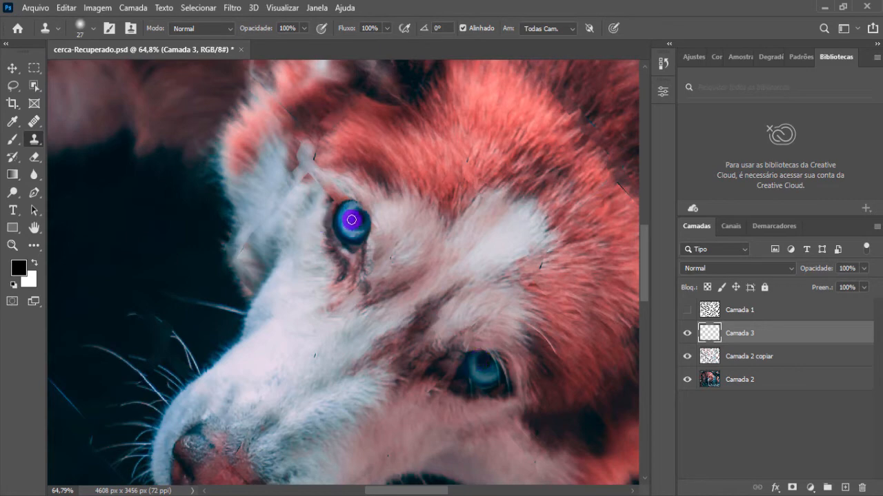
{"action": "scroll", "coordinate": [337, 219], "scroll_direction": "up", "scroll_amount": 5}
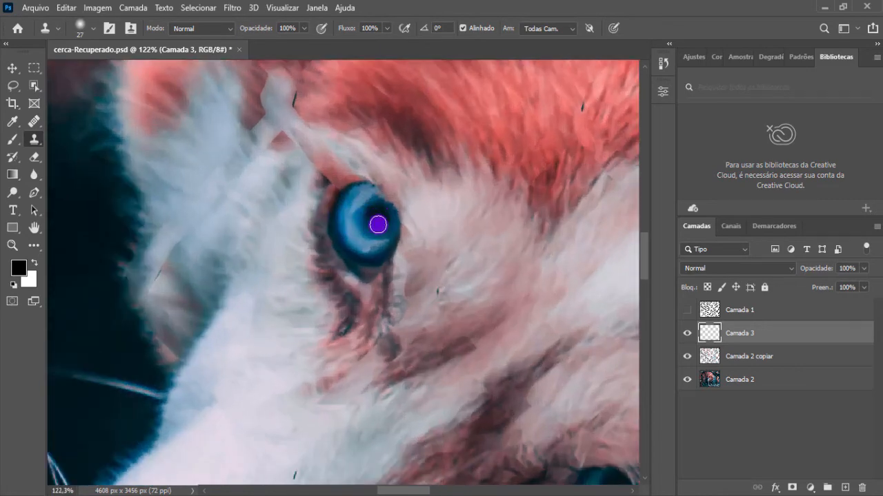
Step: Clone the dark fur rim around the upper corner of the rebuilt eye over the reddish fence remnant, using 10 and 14 px brushes
{"action": "key", "text": "bracketleft"}
{"action": "key", "text": "bracketleft"}
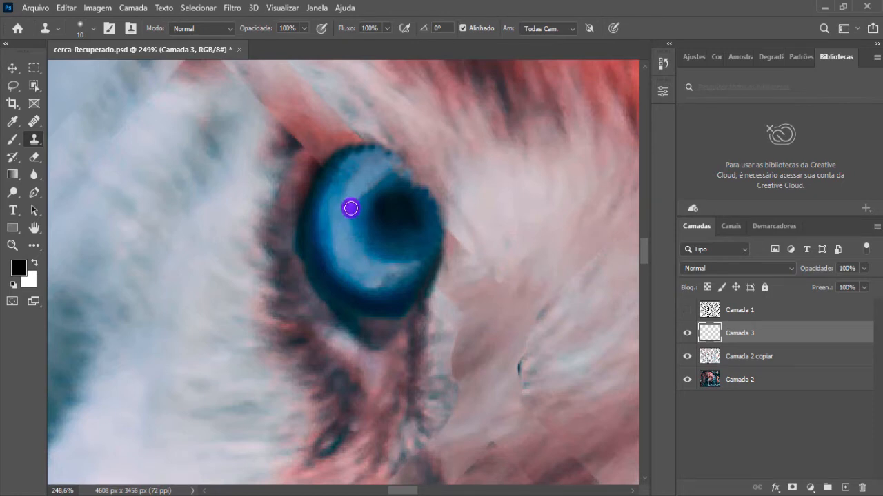
{"action": "scroll", "coordinate": [311, 214], "scroll_direction": "up", "scroll_amount": 3}
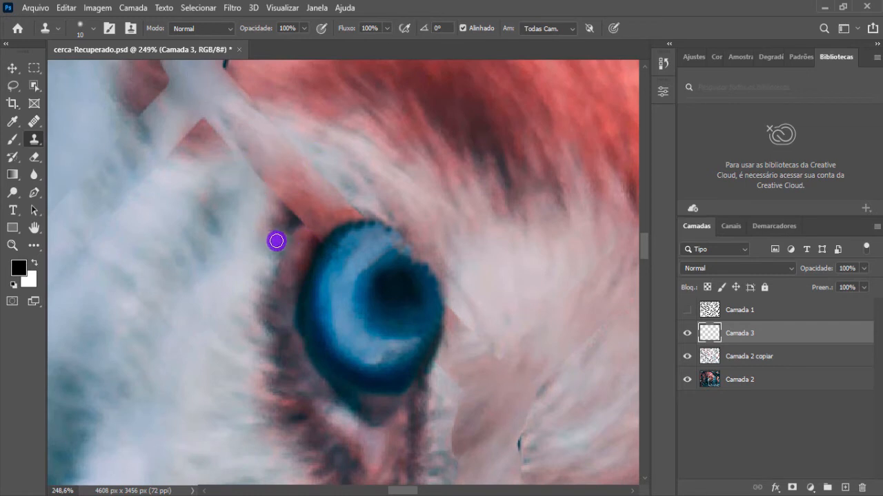
{"action": "left_click", "coordinate": [276, 241]}
{"action": "left_click_drag", "start_coordinate": [301, 245], "coordinate": [307, 249]}
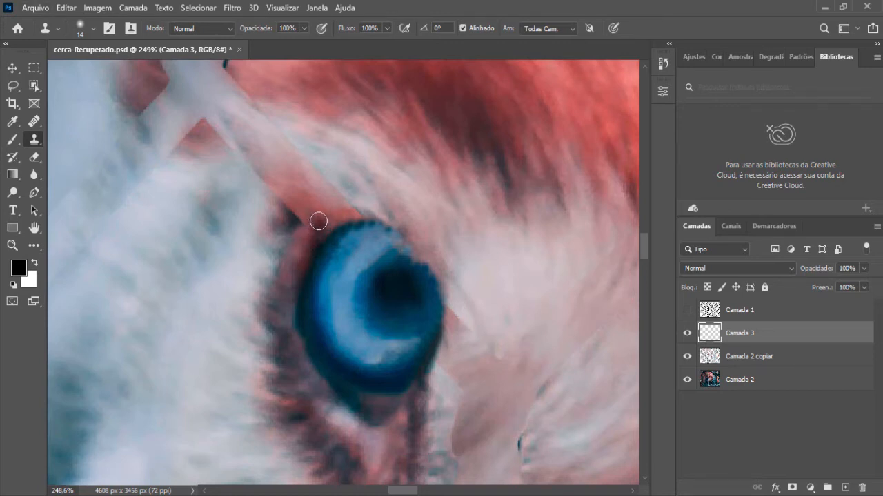
{"action": "left_click", "coordinate": [316, 217]}
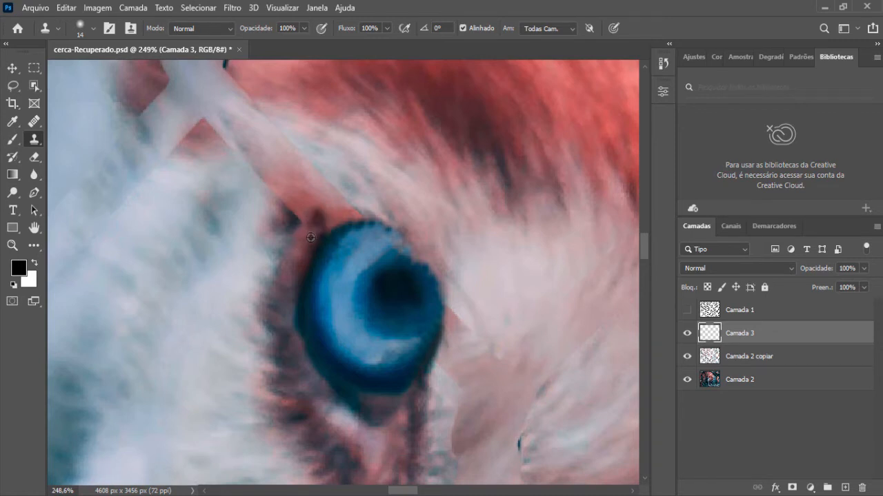
{"action": "left_click", "coordinate": [311, 238], "text": "alt"}
{"action": "left_click", "coordinate": [329, 219]}
{"action": "left_click", "coordinate": [353, 211]}
Step: Enlarge the brush to 24 px, extend the dark fur at the eye's corner and clone pale fur over the strip above it
{"action": "key", "text": "]"}
{"action": "left_click", "coordinate": [289, 230], "text": "alt"}
{"action": "left_click", "coordinate": [295, 211]}
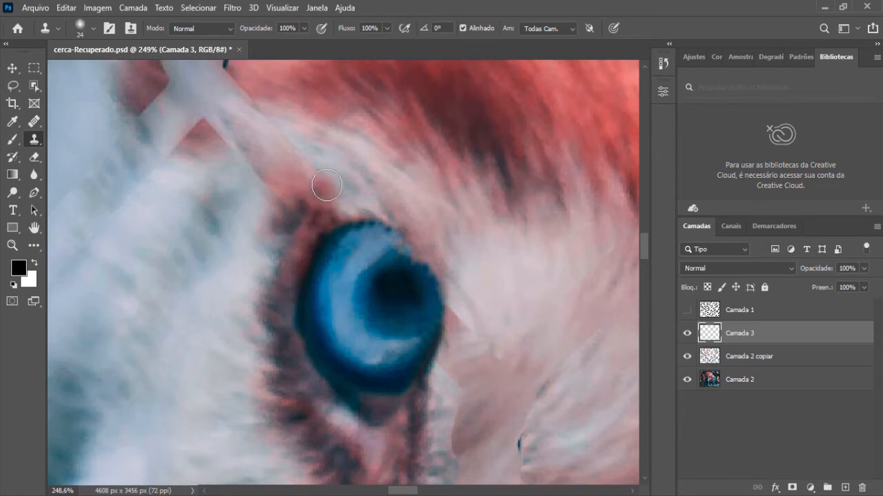
{"action": "left_click", "coordinate": [329, 174], "text": "alt"}
{"action": "mouse_move", "coordinate": [311, 193]}
{"action": "left_mouse_down"}
{"action": "mouse_move", "coordinate": [300, 170]}
{"action": "mouse_move", "coordinate": [285, 189]}
{"action": "mouse_move", "coordinate": [254, 198]}
{"action": "left_mouse_up"}
{"action": "key", "text": "]"}
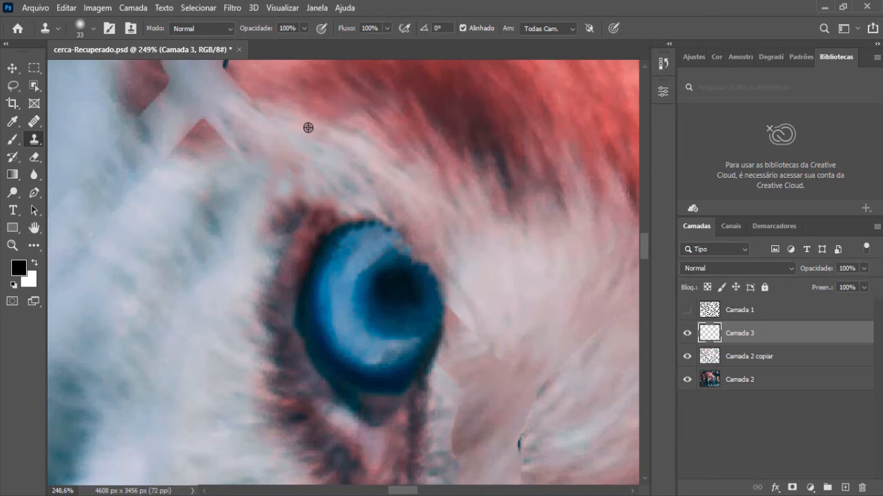
Step: Clone neighbouring red and white fur over the lower branches of the pale fence remnant above the rebuilt eye with a 31 px brush
{"action": "key", "text": "["}
{"action": "key", "text": "["}
{"action": "scroll", "coordinate": [296, 148], "scroll_direction": "up", "scroll_amount": 2}
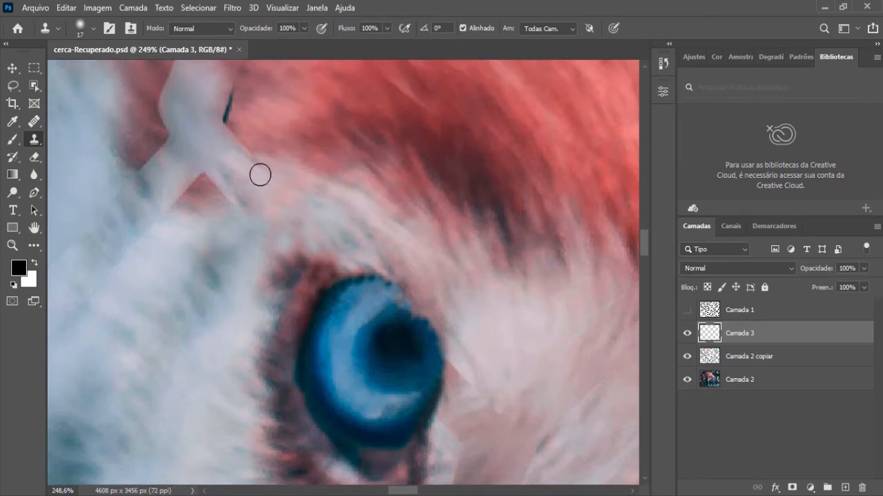
{"action": "key", "text": "]"}
{"action": "key", "text": "]"}
{"action": "scroll", "coordinate": [130, 285], "scroll_direction": "up", "scroll_amount": 5}
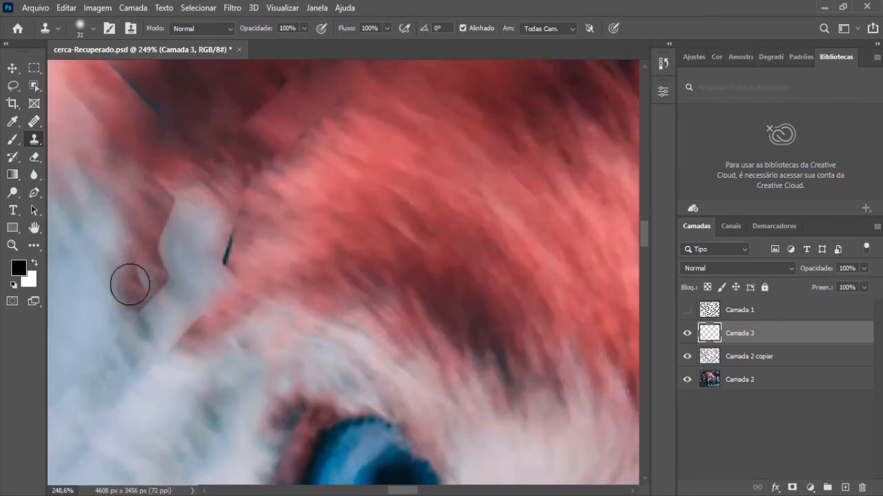
{"action": "right_click", "coordinate": [151, 282], "text": "alt"}
{"action": "mouse_move", "coordinate": [130, 285]}
{"action": "left_mouse_down"}
{"action": "mouse_move", "coordinate": [183, 323]}
{"action": "mouse_move", "coordinate": [184, 336]}
{"action": "left_mouse_up"}
{"action": "left_click", "coordinate": [201, 344], "text": "alt"}
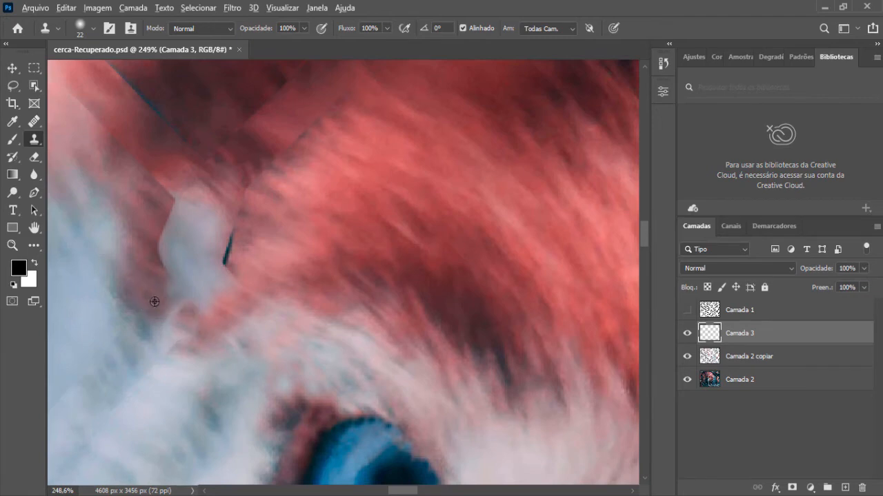
Step: Blend the lower end of the pale fence remnant into the reddish fur with a 22 px brush
{"action": "left_click", "coordinate": [155, 302], "text": "alt"}
{"action": "mouse_move", "coordinate": [172, 292]}
{"action": "left_mouse_down"}
{"action": "mouse_move", "coordinate": [170, 321]}
{"action": "mouse_move", "coordinate": [179, 304]}
{"action": "mouse_move", "coordinate": [234, 405]}
{"action": "mouse_move", "coordinate": [184, 304]}
{"action": "left_mouse_up"}
{"action": "left_click", "coordinate": [156, 294], "text": "alt"}
{"action": "left_click", "coordinate": [149, 239], "text": "alt"}
{"action": "left_click", "coordinate": [226, 313], "text": "alt"}
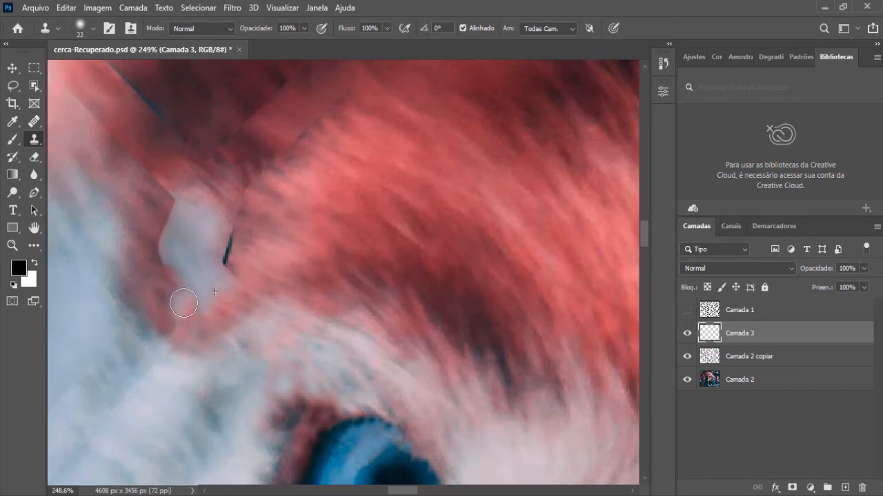
Step: Enlarge the brush to 34 px and clone red fur over the dark line beside the pale patch above the eye
{"action": "scroll", "coordinate": [184, 303], "scroll_direction": "down", "scroll_amount": 10}
{"action": "scroll", "coordinate": [271, 331], "scroll_direction": "up", "scroll_amount": 7}
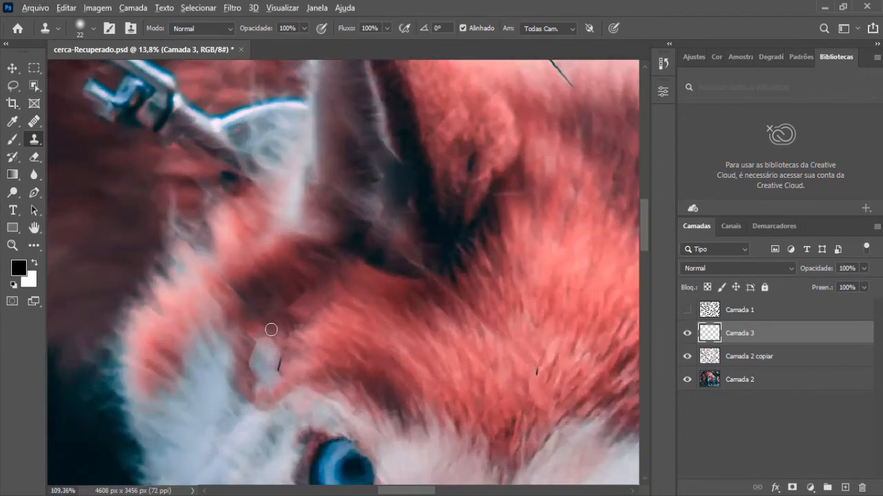
{"action": "scroll", "coordinate": [279, 381], "scroll_direction": "down", "scroll_amount": 1}
{"action": "scroll", "coordinate": [284, 412], "scroll_direction": "up", "scroll_amount": 2}
{"action": "right_click", "coordinate": [299, 332]}
{"action": "left_click", "coordinate": [347, 175]}
{"action": "right_click", "coordinate": [292, 334], "text": "alt"}
{"action": "left_click", "coordinate": [291, 334], "text": "alt"}
{"action": "left_click", "coordinate": [275, 324]}
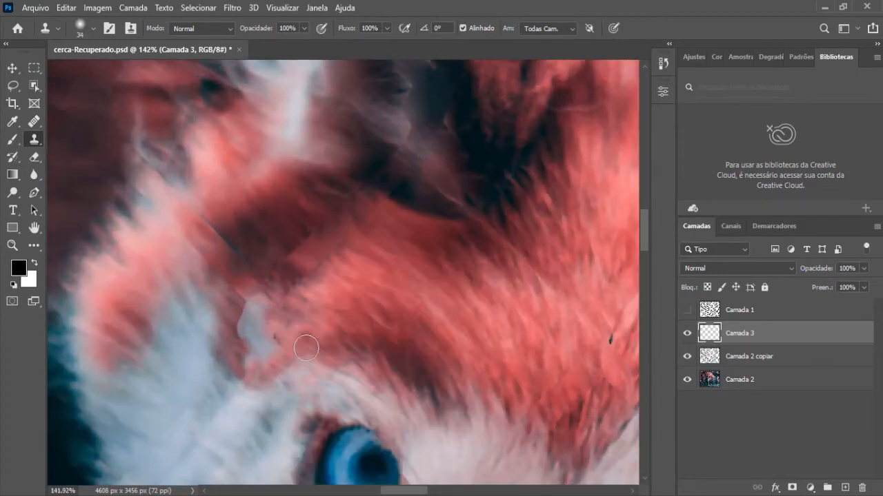
Step: Cover the rest of the pale patch above the eye with cloned red fur from around it
{"action": "left_click", "coordinate": [231, 308], "text": "alt"}
{"action": "mouse_move", "coordinate": [250, 315]}
{"action": "left_mouse_down"}
{"action": "mouse_move", "coordinate": [272, 352]}
{"action": "mouse_move", "coordinate": [264, 360]}
{"action": "mouse_move", "coordinate": [267, 335]}
{"action": "mouse_move", "coordinate": [233, 339]}
{"action": "left_mouse_up"}
{"action": "left_click", "coordinate": [267, 353], "text": "alt"}
{"action": "left_click", "coordinate": [275, 327], "text": "alt"}
{"action": "left_click", "coordinate": [235, 333], "text": "alt"}
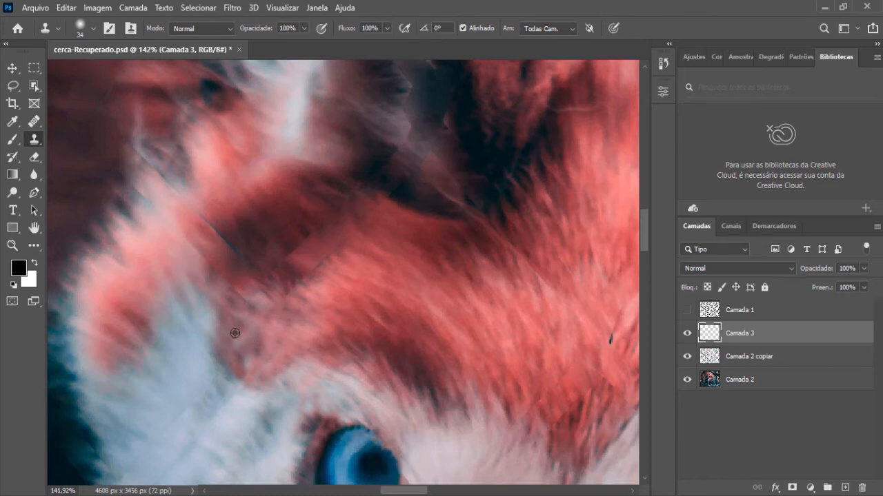
Step: Remove the two dark fence lines in the fur behind the dog's ear with the Spot Healing Brush
{"action": "scroll", "coordinate": [431, 330], "scroll_direction": "down", "scroll_amount": 9}
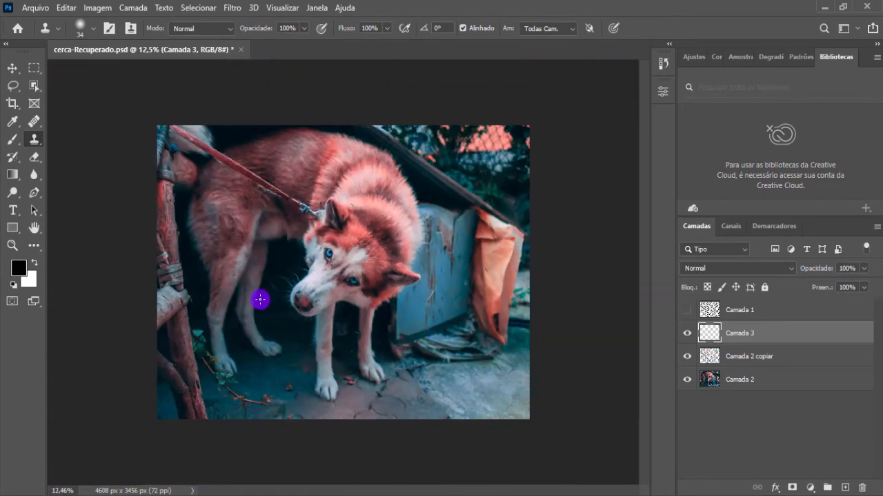
{"action": "scroll", "coordinate": [299, 266], "scroll_direction": "up", "scroll_amount": 3}
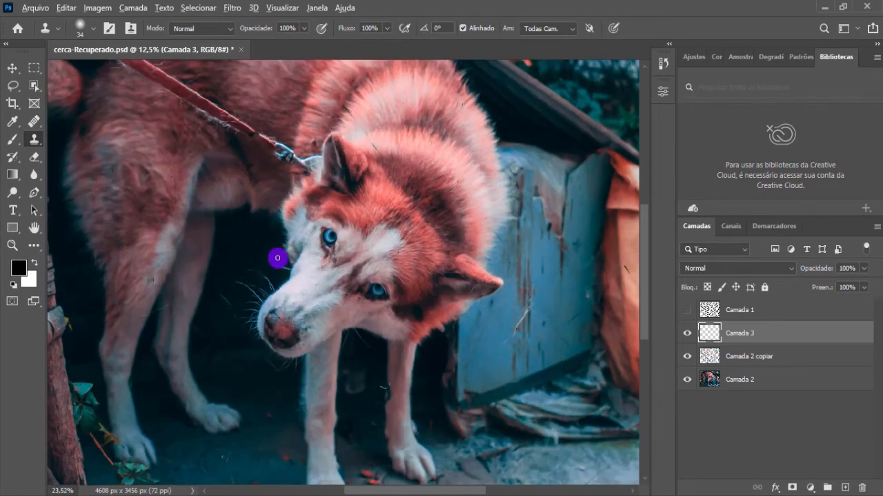
{"action": "scroll", "coordinate": [277, 258], "scroll_direction": "up", "scroll_amount": 2}
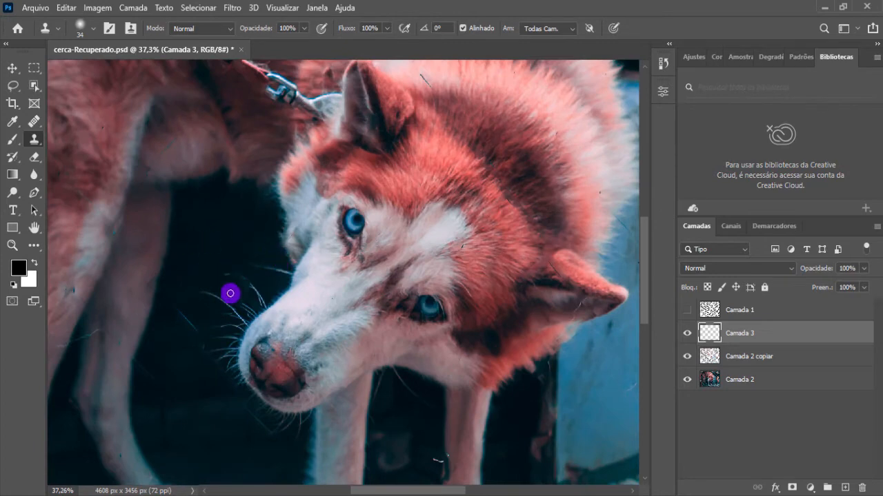
{"action": "scroll", "coordinate": [262, 256], "scroll_direction": "up", "scroll_amount": 1}
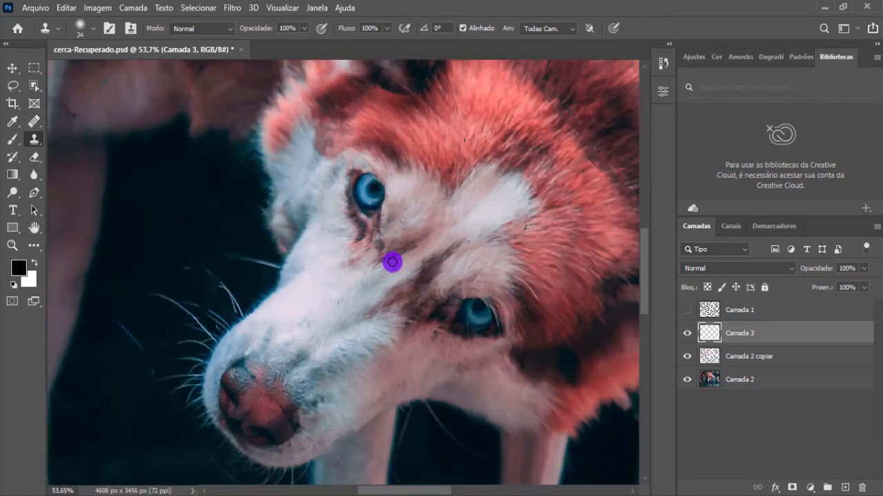
{"action": "scroll", "coordinate": [289, 251], "scroll_direction": "down", "scroll_amount": 2}
{"action": "scroll", "coordinate": [321, 197], "scroll_direction": "up", "scroll_amount": 2}
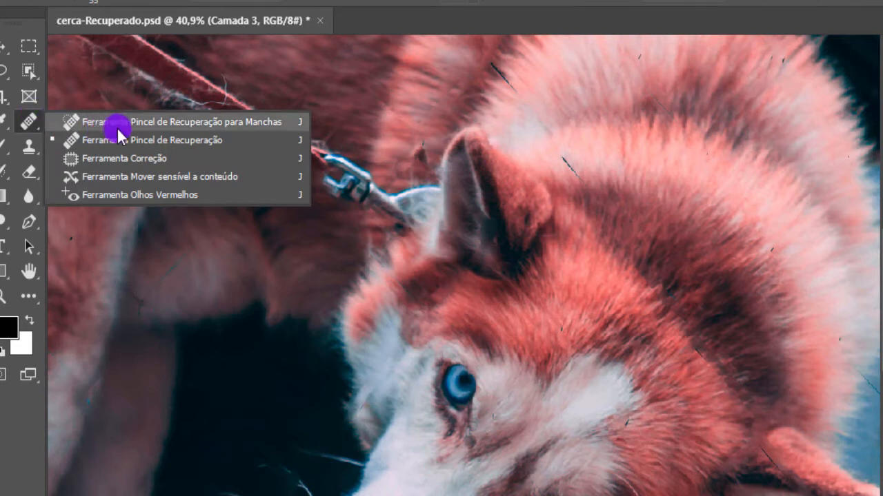
{"action": "left_click", "coordinate": [161, 121]}
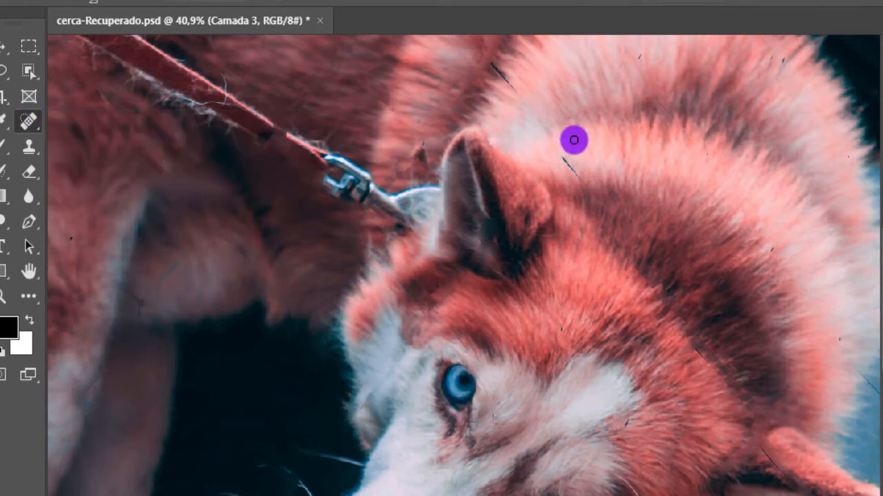
{"action": "left_click_drag", "start_coordinate": [562, 157], "coordinate": [584, 184]}
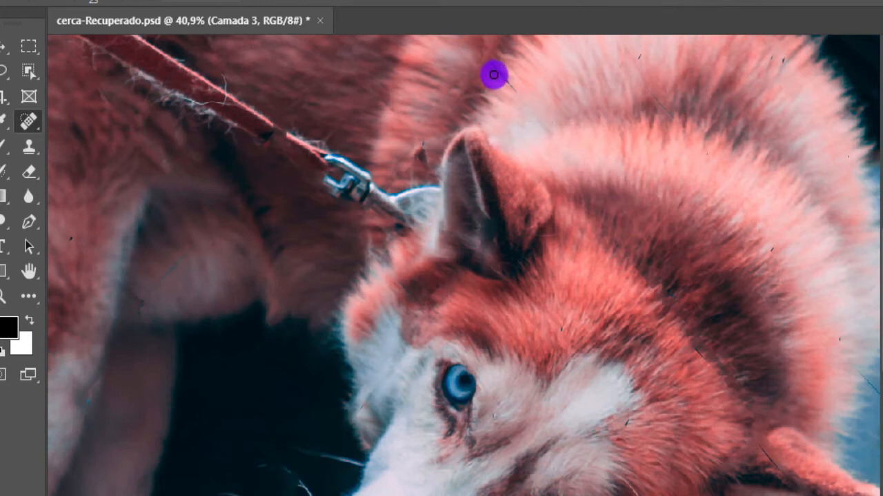
{"action": "left_click_drag", "start_coordinate": [492, 63], "coordinate": [521, 100]}
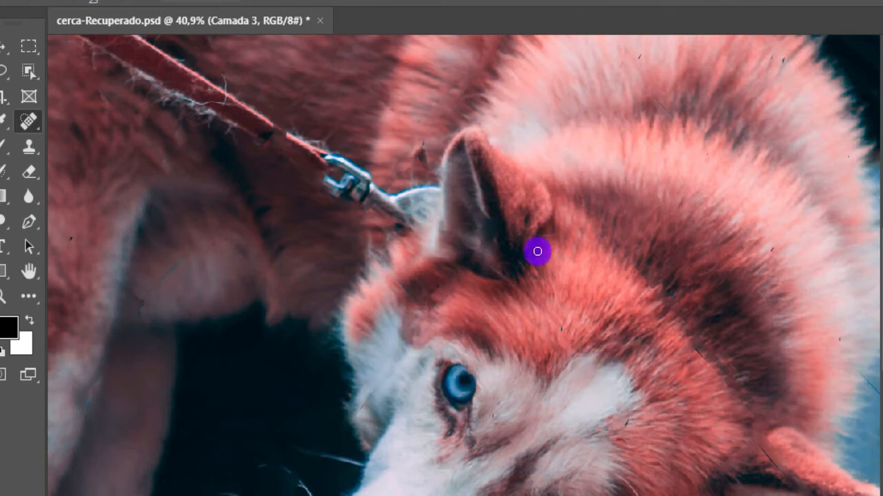
{"action": "right_click", "coordinate": [28, 146]}
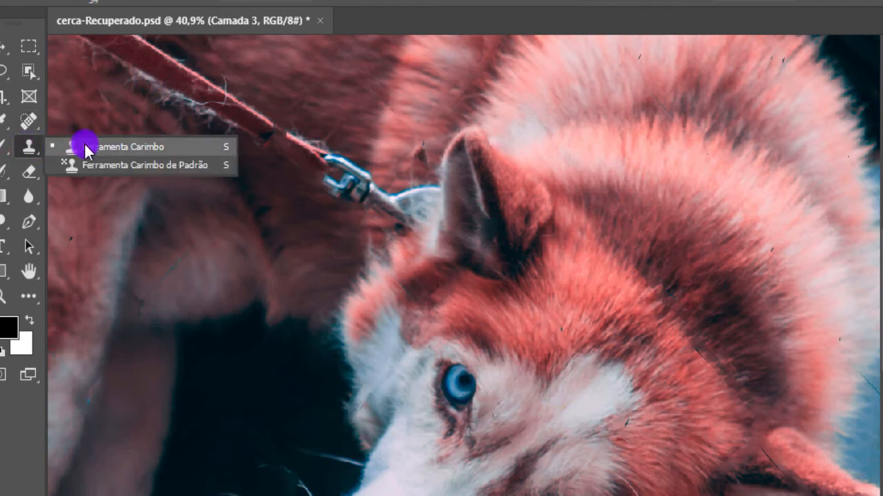
{"action": "left_click", "coordinate": [85, 149]}
{"action": "right_click", "coordinate": [26, 123]}
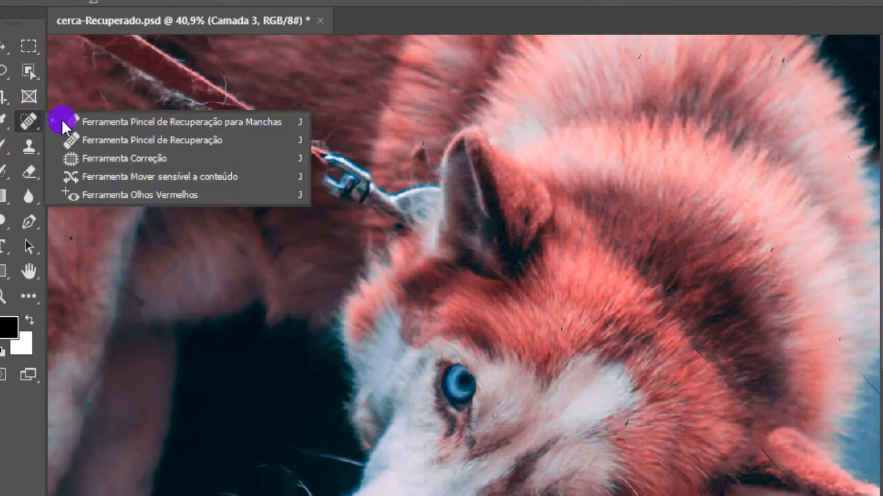
{"action": "left_click", "coordinate": [208, 124]}
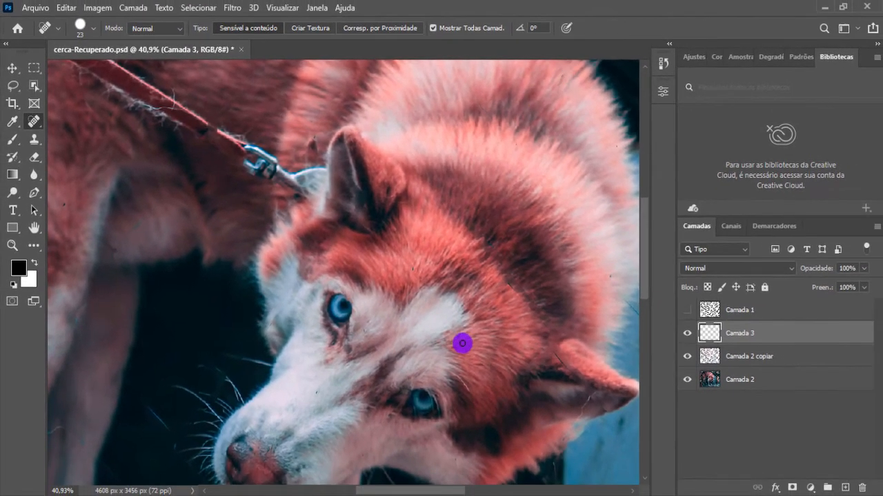
Step: Heal the small dark mark on the dog's forehead and the thin line on the blue panel beside its neck
{"action": "left_click_drag", "start_coordinate": [460, 333], "coordinate": [456, 343]}
{"action": "left_click_drag", "start_coordinate": [457, 491], "coordinate": [468, 491]}
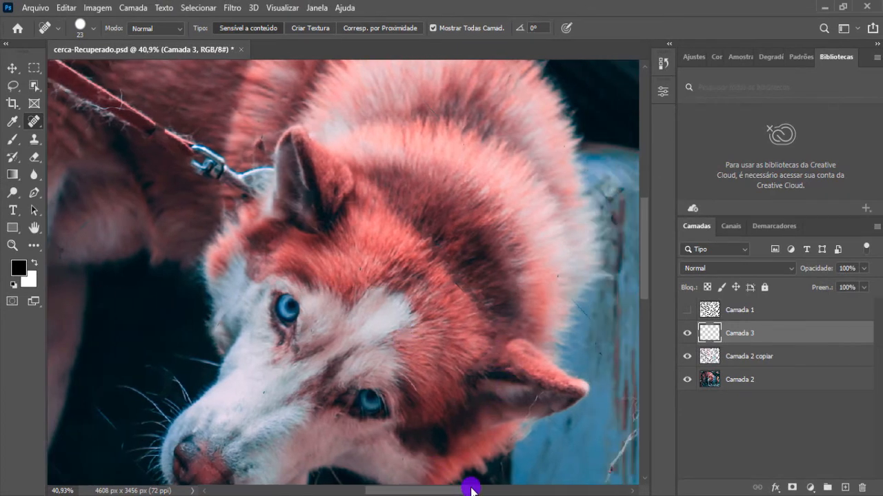
{"action": "left_click_drag", "start_coordinate": [577, 303], "coordinate": [587, 315]}
Step: Switch to the Clone Stamp and clone leg fur over the dark notch in the edge of the dog's front leg
{"action": "scroll", "coordinate": [475, 331], "scroll_direction": "down", "scroll_amount": 3}
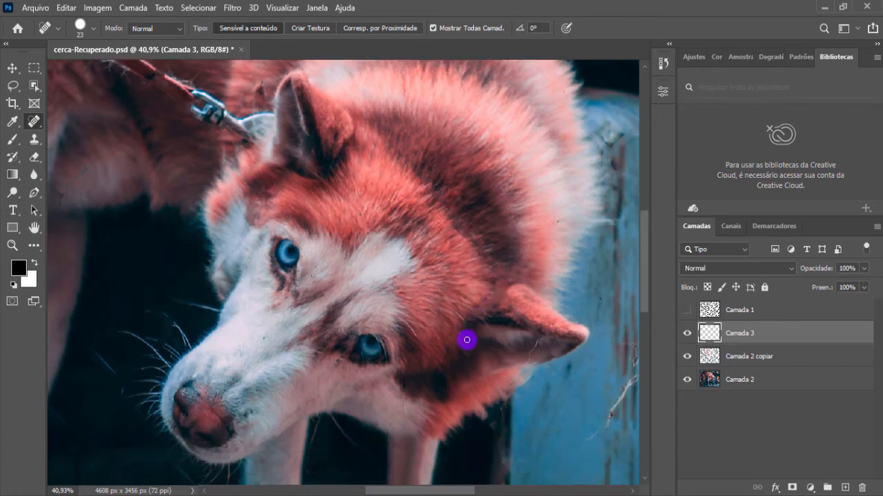
{"action": "scroll", "coordinate": [436, 336], "scroll_direction": "down", "scroll_amount": 3}
{"action": "scroll", "coordinate": [417, 420], "scroll_direction": "down", "scroll_amount": 2}
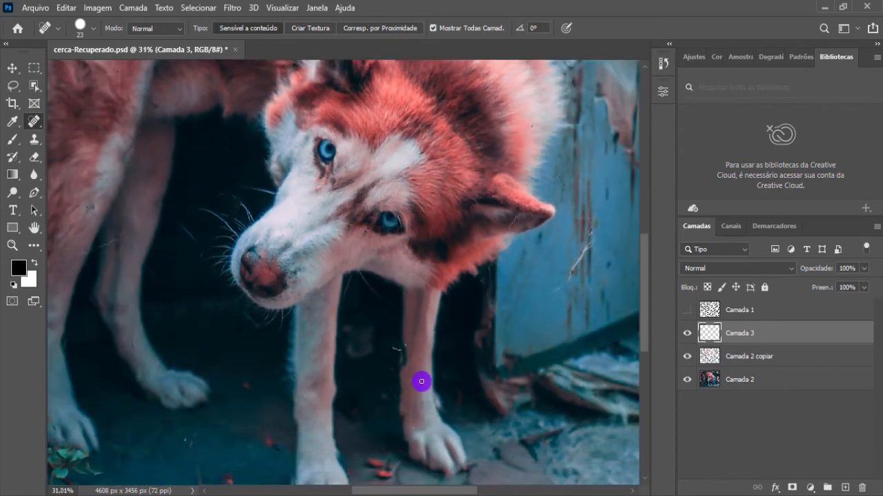
{"action": "scroll", "coordinate": [418, 373], "scroll_direction": "up", "scroll_amount": 1}
{"action": "scroll", "coordinate": [417, 371], "scroll_direction": "up", "scroll_amount": 12}
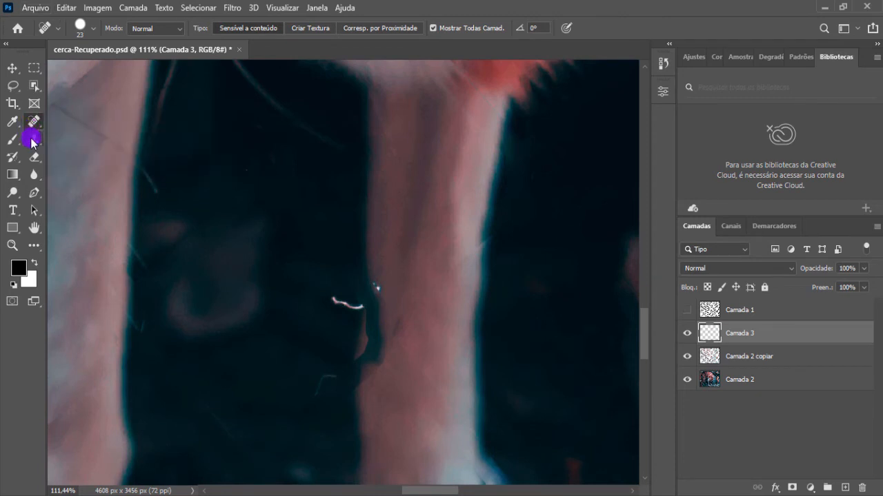
{"action": "left_click_drag", "start_coordinate": [34, 139], "coordinate": [95, 138]}
{"action": "left_click", "coordinate": [95, 138]}
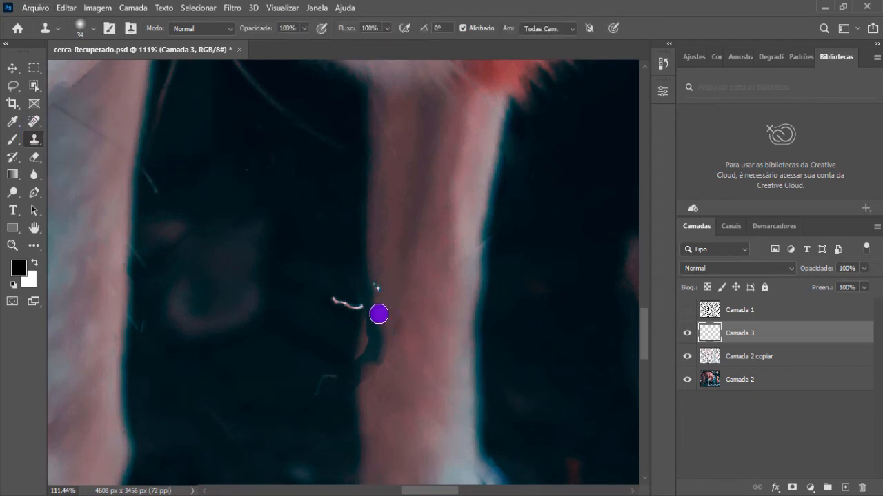
{"action": "mouse_move", "coordinate": [381, 329]}
{"action": "left_mouse_down"}
{"action": "mouse_move", "coordinate": [373, 283]}
{"action": "mouse_move", "coordinate": [382, 344]}
{"action": "mouse_move", "coordinate": [361, 383]}
{"action": "mouse_move", "coordinate": [393, 323]}
{"action": "left_mouse_up"}
{"action": "scroll", "coordinate": [366, 311], "scroll_direction": "down", "scroll_amount": 5}
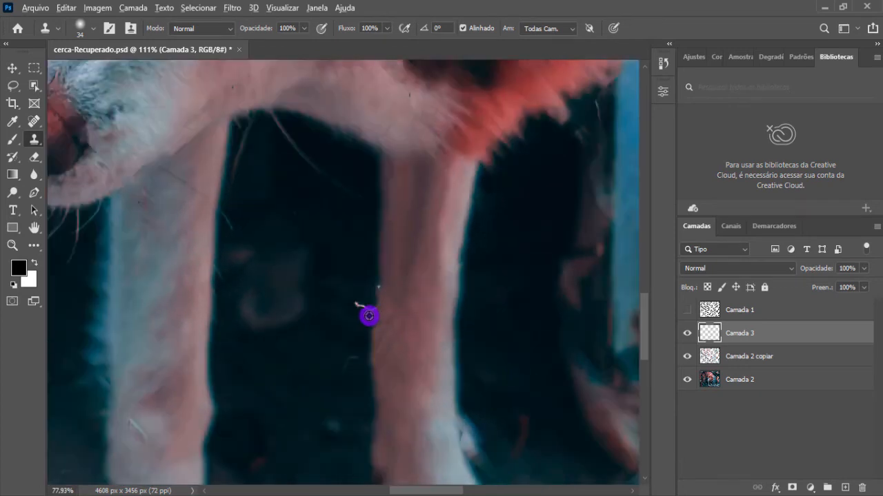
{"action": "scroll", "coordinate": [350, 316], "scroll_direction": "down", "scroll_amount": 8}
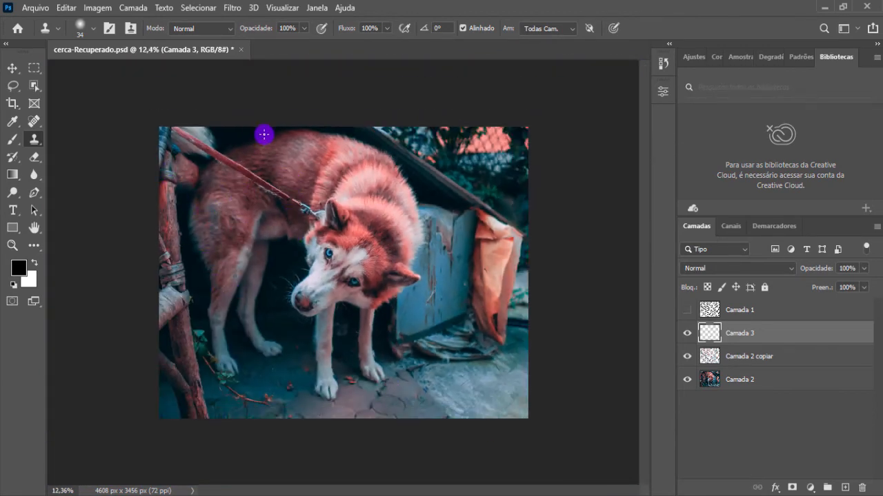
{"action": "right_click", "coordinate": [34, 141]}
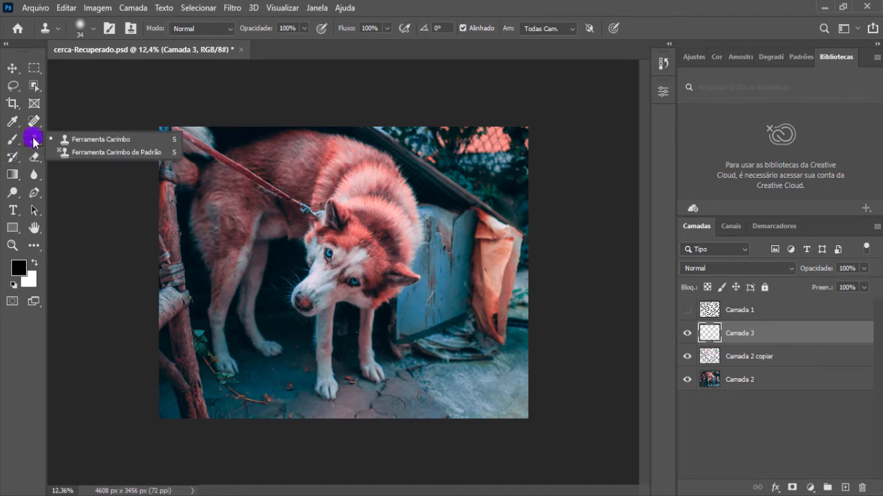
{"action": "left_click", "coordinate": [35, 122]}
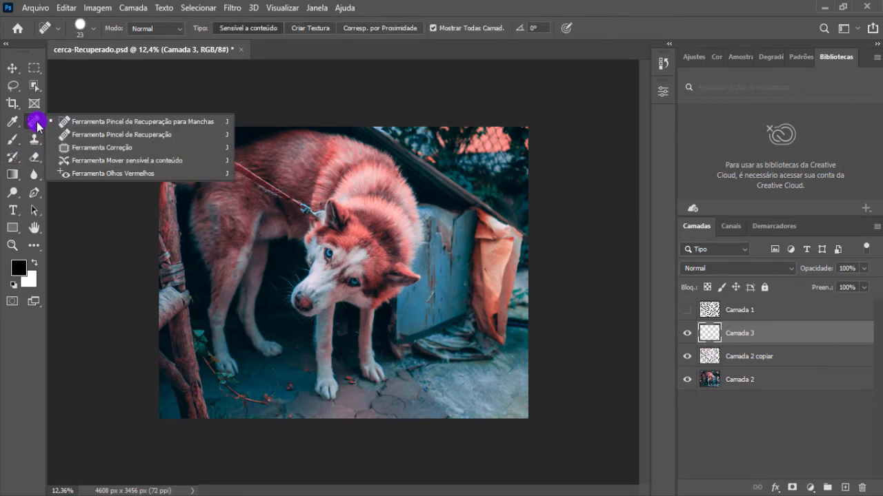
{"action": "left_click", "coordinate": [545, 7]}
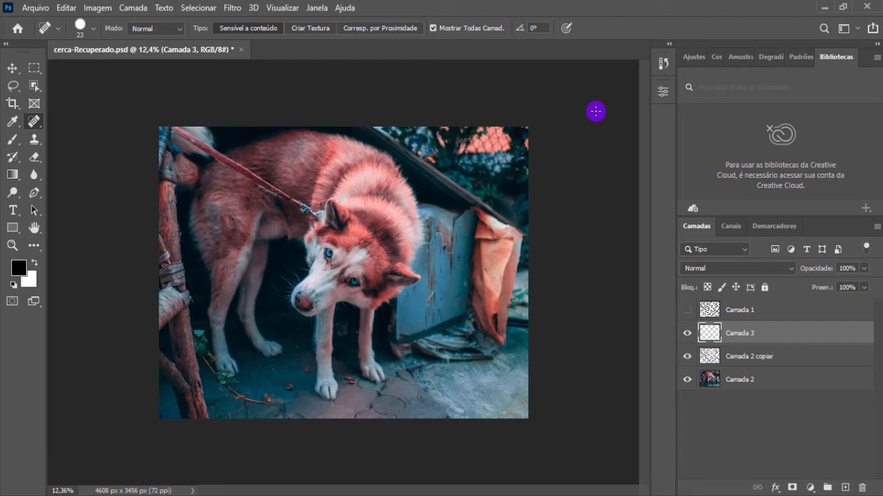
Step: Create a new layer above Camada 3, stamp all visible layers into it, and check it with the layers below hidden
{"action": "scroll", "coordinate": [595, 111], "scroll_direction": "up", "scroll_amount": 1}
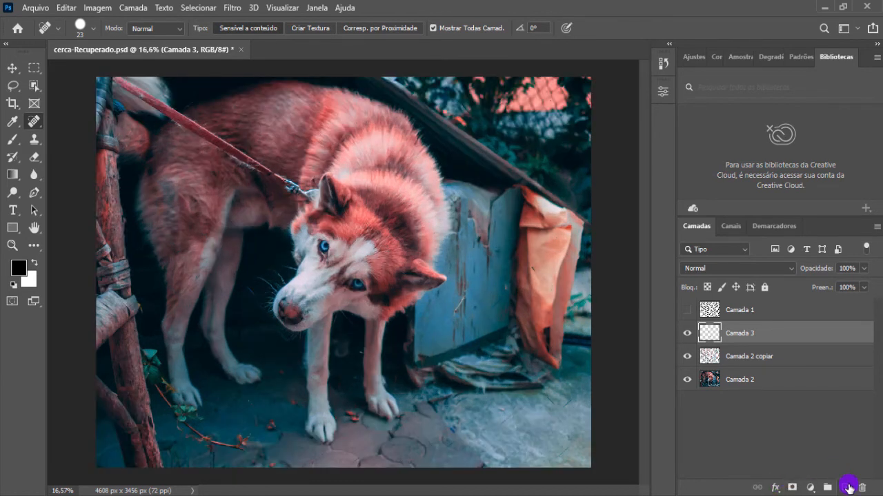
{"action": "left_click", "coordinate": [848, 490]}
{"action": "key", "text": "ctrl+alt+shift+e"}
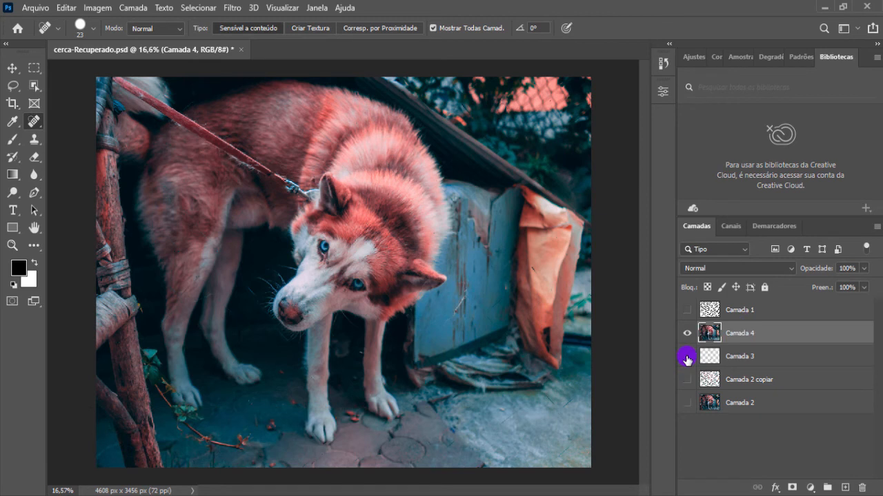
{"action": "left_click_drag", "start_coordinate": [687, 359], "coordinate": [686, 404]}
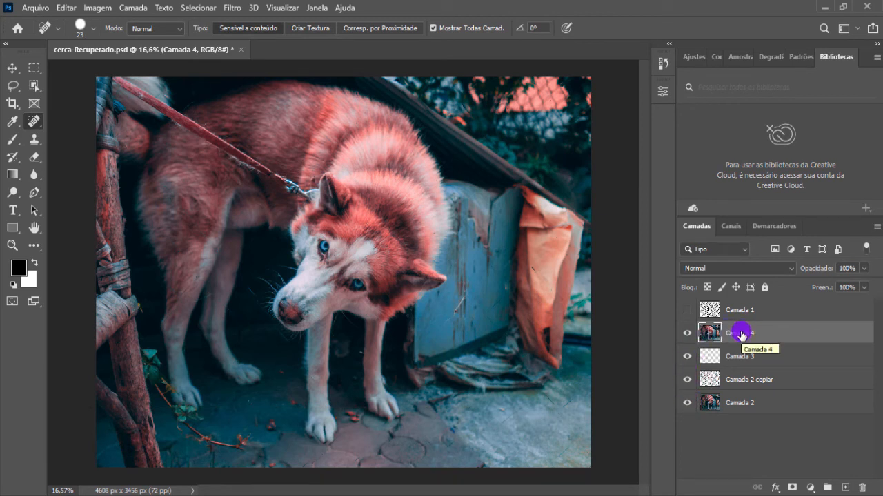
Step: Start a Tilt-Shift blur on Camada 4 and rotate its focus band to exactly vertical over the dog's head
{"action": "left_click", "coordinate": [231, 8]}
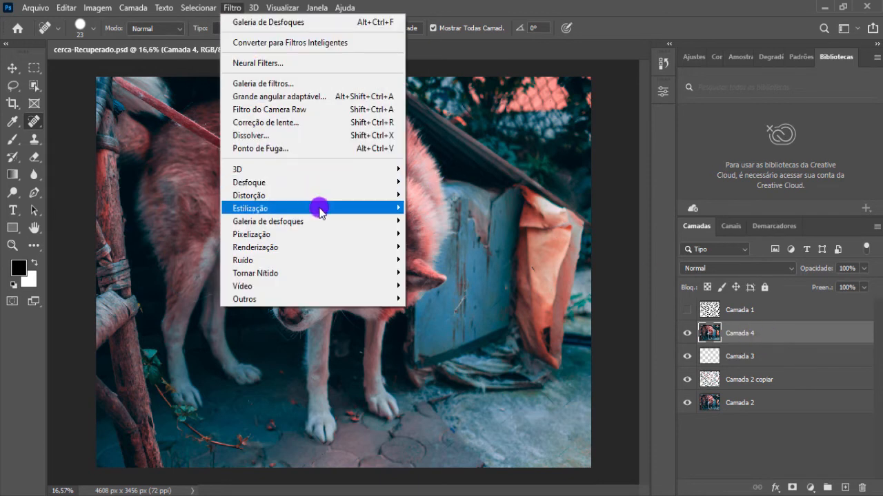
{"action": "mouse_move", "coordinate": [339, 221]}
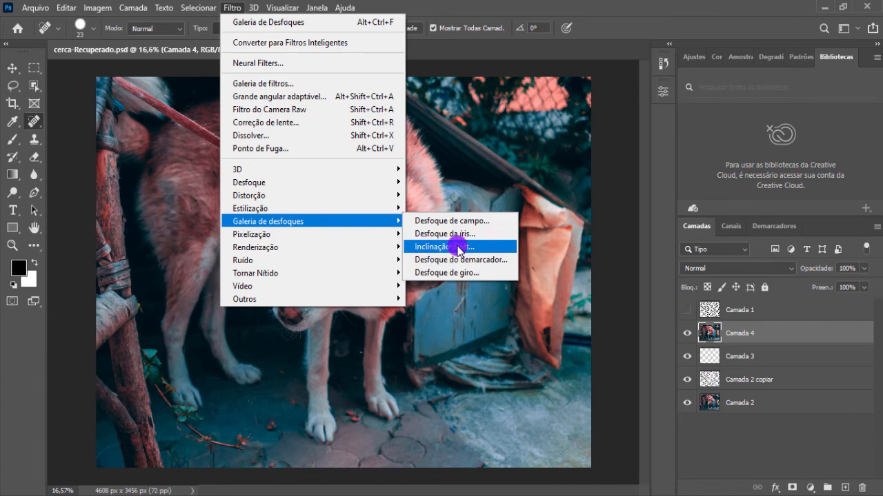
{"action": "left_click", "coordinate": [425, 246]}
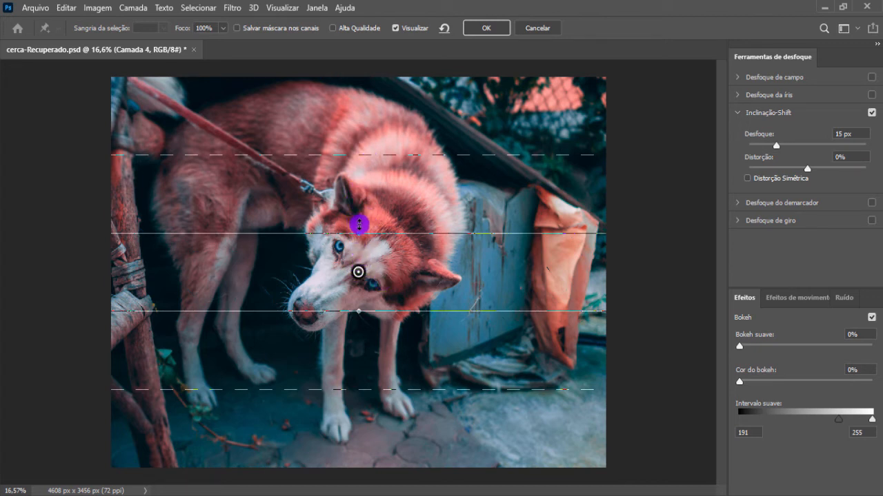
{"action": "key", "text": "shift"}
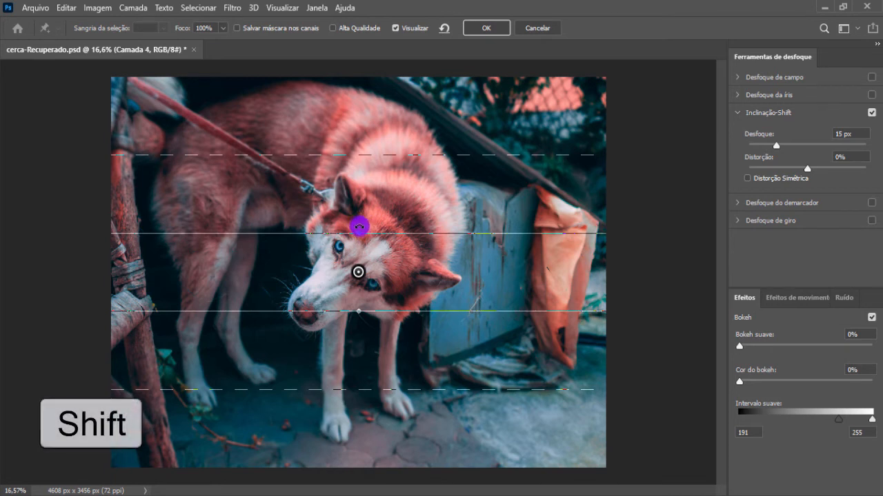
{"action": "left_click_drag", "start_coordinate": [364, 229], "coordinate": [306, 267]}
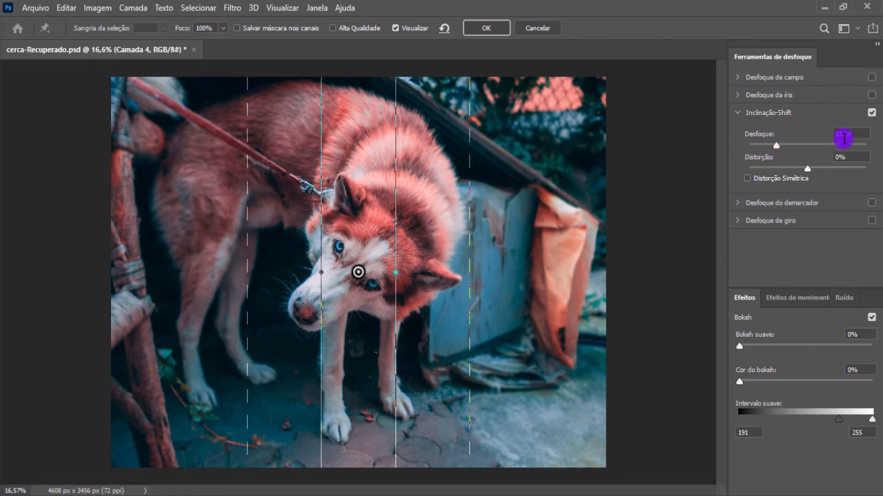
Step: Set the Tilt-Shift blur to 30 px, move both dashed fade limits outward and slightly narrow the sharp band around the dog's face
{"action": "left_click", "coordinate": [839, 135]}
{"action": "type", "text": "3"}
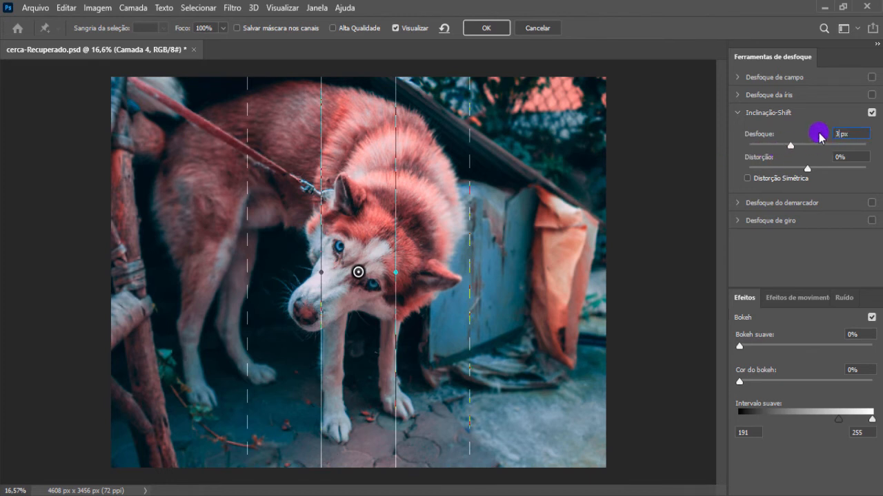
{"action": "type", "text": "0"}
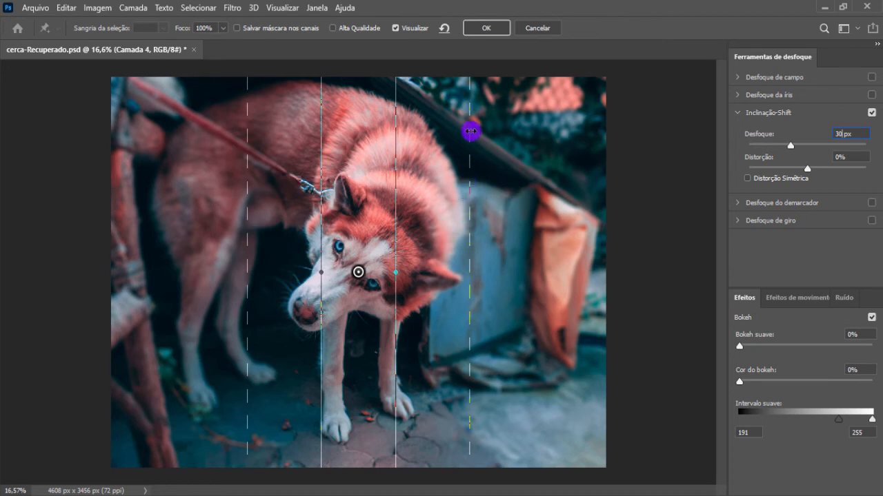
{"action": "left_click_drag", "start_coordinate": [483, 131], "coordinate": [547, 132]}
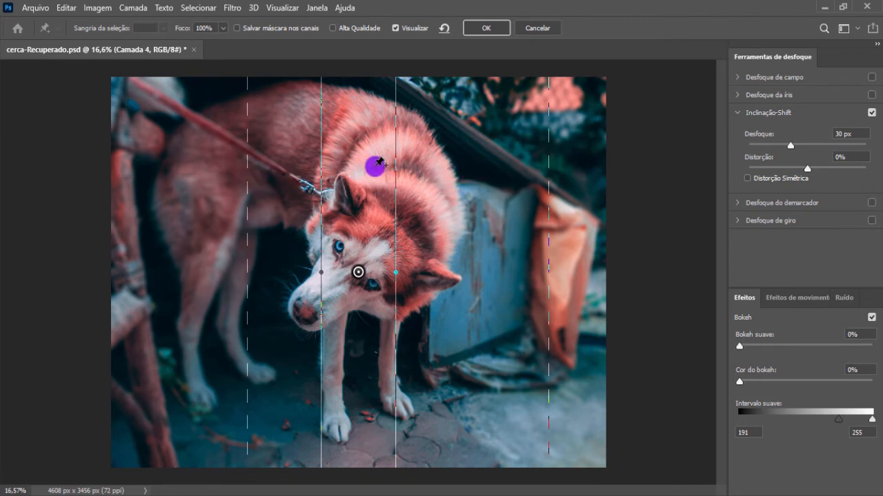
{"action": "left_click_drag", "start_coordinate": [247, 193], "coordinate": [164, 196]}
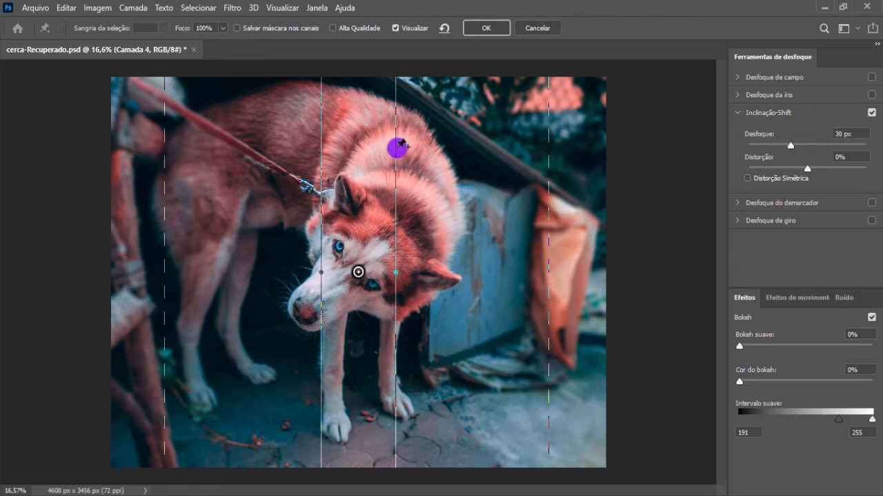
{"action": "left_click_drag", "start_coordinate": [387, 160], "coordinate": [386, 156]}
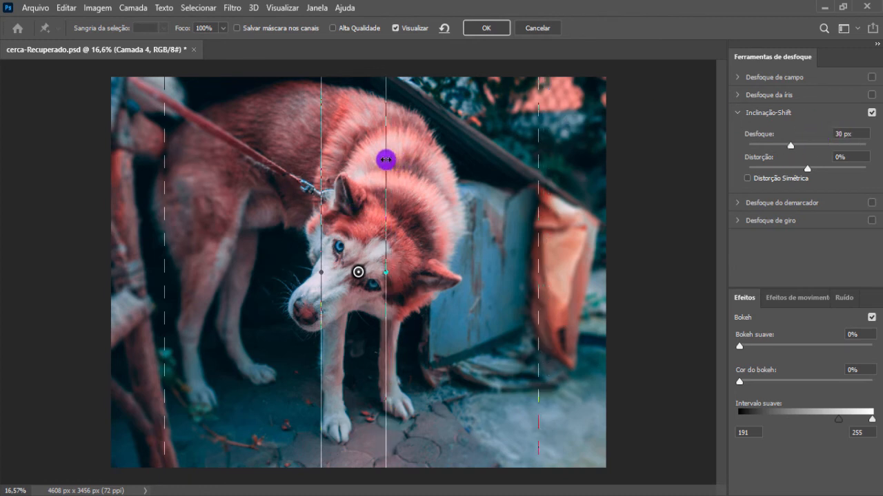
{"action": "left_click_drag", "start_coordinate": [323, 140], "coordinate": [327, 142]}
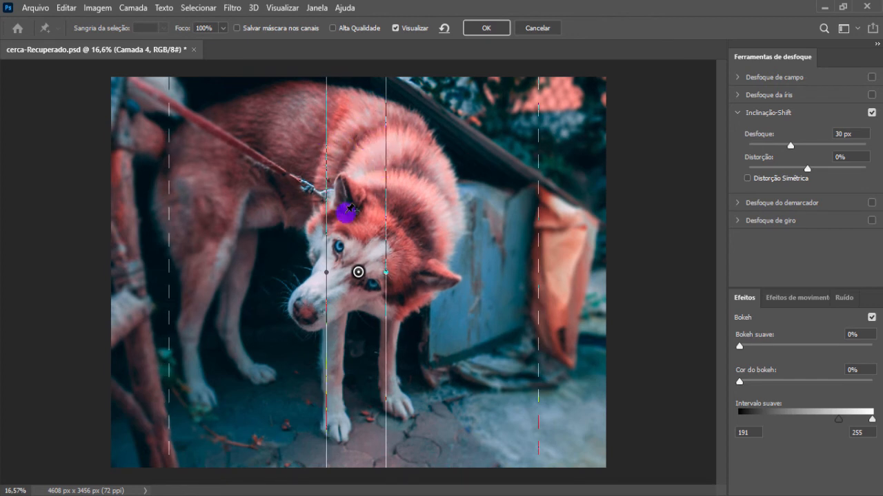
Step: Enable Field Blur and place a pin on each of the dog's eyes, both with the blur set to 0 px
{"action": "left_click", "coordinate": [752, 77]}
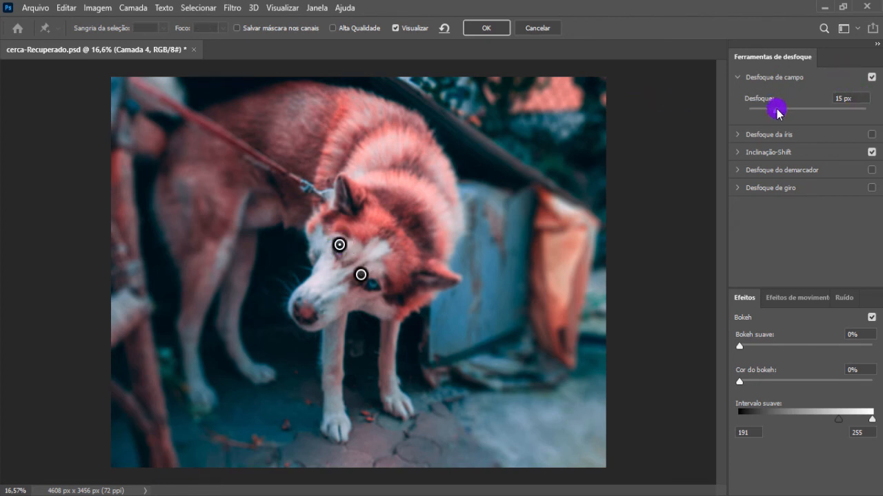
{"action": "left_click_drag", "start_coordinate": [769, 114], "coordinate": [713, 103]}
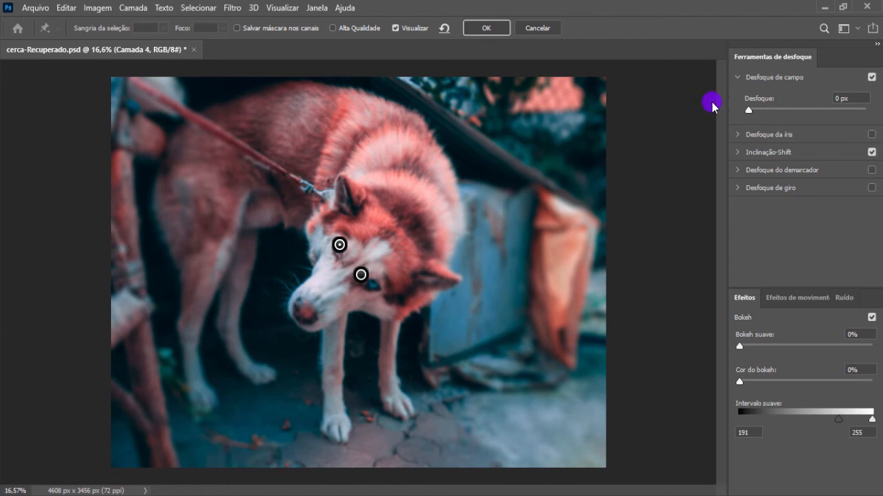
{"action": "left_click", "coordinate": [834, 97]}
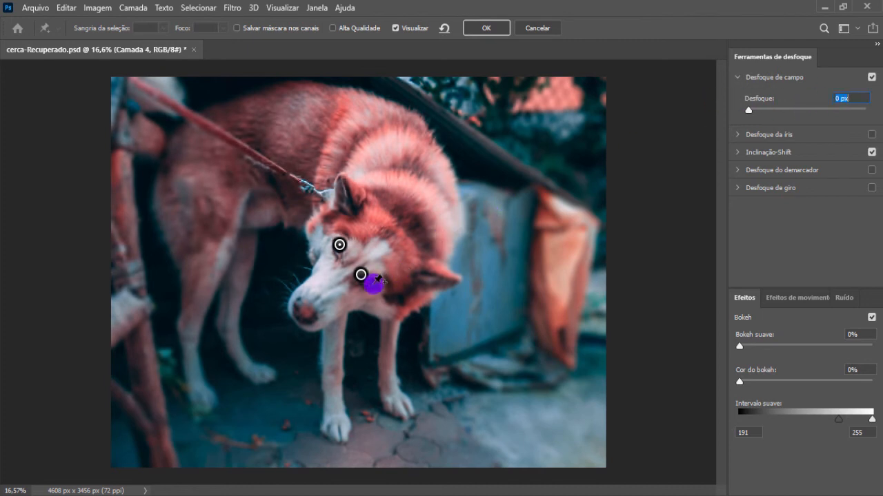
{"action": "left_click", "coordinate": [373, 283]}
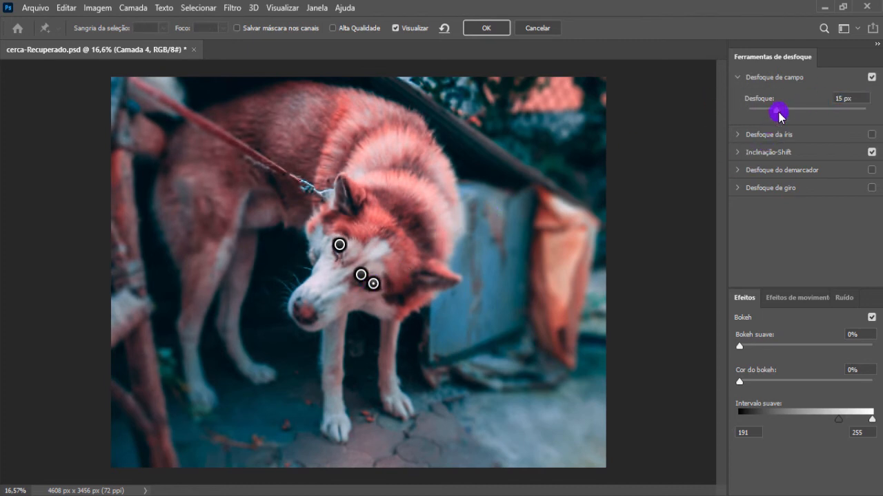
{"action": "left_click_drag", "start_coordinate": [773, 115], "coordinate": [723, 109]}
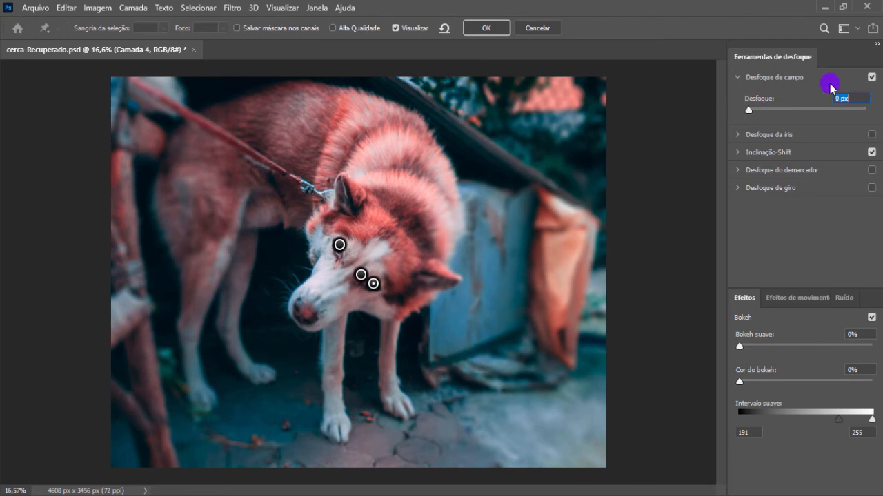
Step: Add Field Blur pins on the neck fur, the nose at 0 px and a front paw, then apply and compare the blur
{"action": "left_click", "coordinate": [381, 141]}
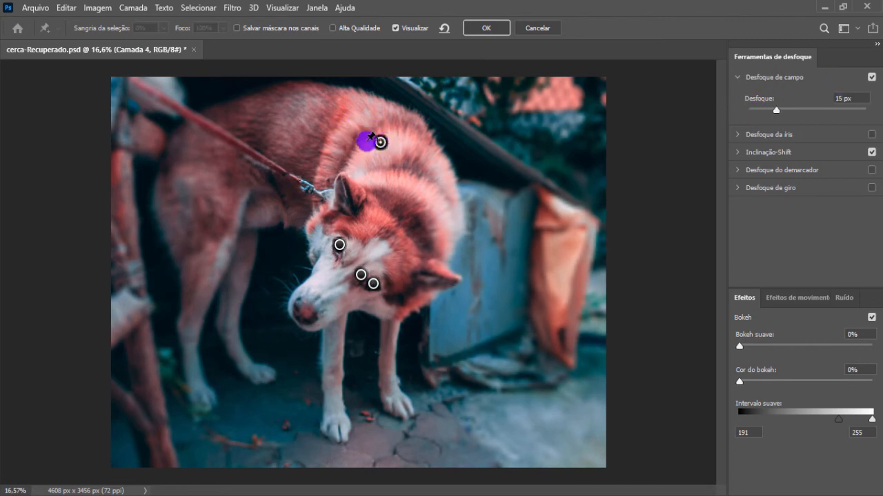
{"action": "left_click", "coordinate": [839, 98]}
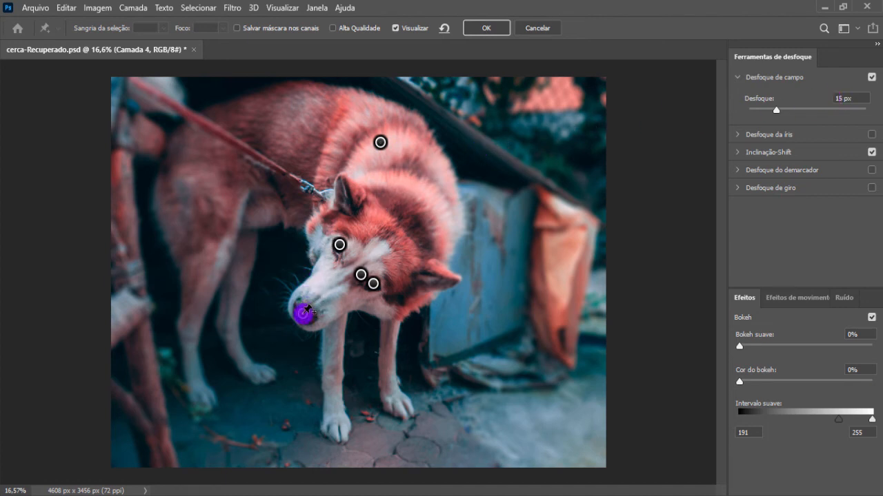
{"action": "left_click", "coordinate": [304, 314]}
{"action": "left_click", "coordinate": [780, 111]}
{"action": "left_click_drag", "start_coordinate": [778, 113], "coordinate": [720, 102]}
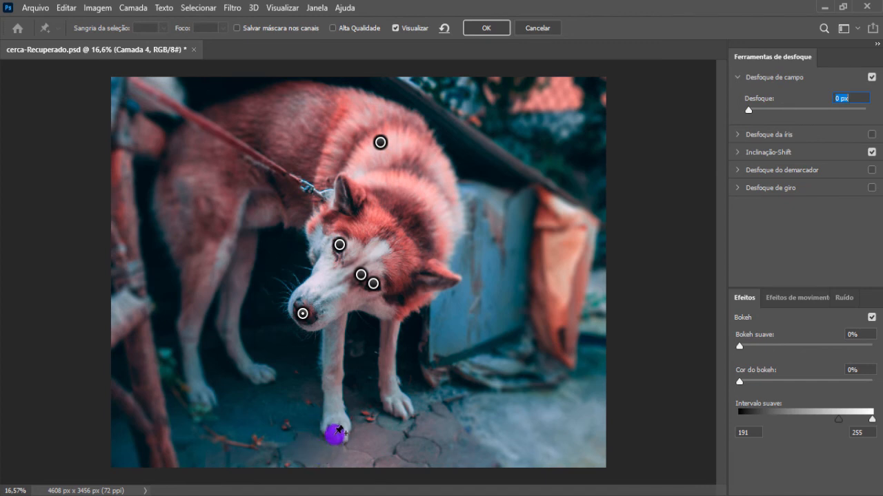
{"action": "left_click", "coordinate": [335, 432]}
{"action": "left_click_drag", "start_coordinate": [748, 109], "coordinate": [787, 114]}
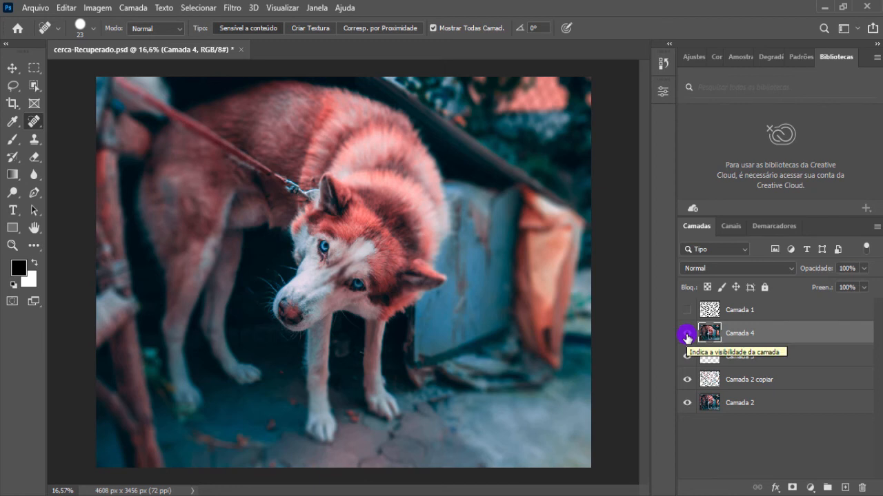
{"action": "left_click", "coordinate": [686, 335]}
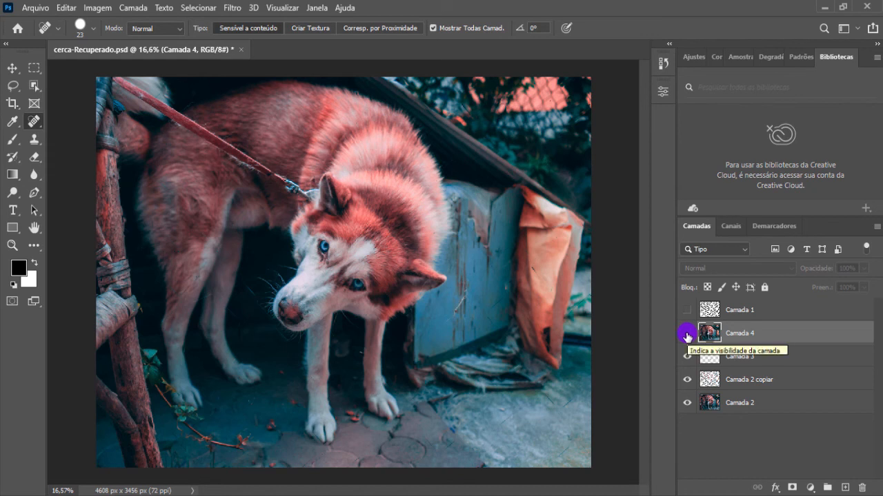
{"action": "left_click", "coordinate": [686, 335]}
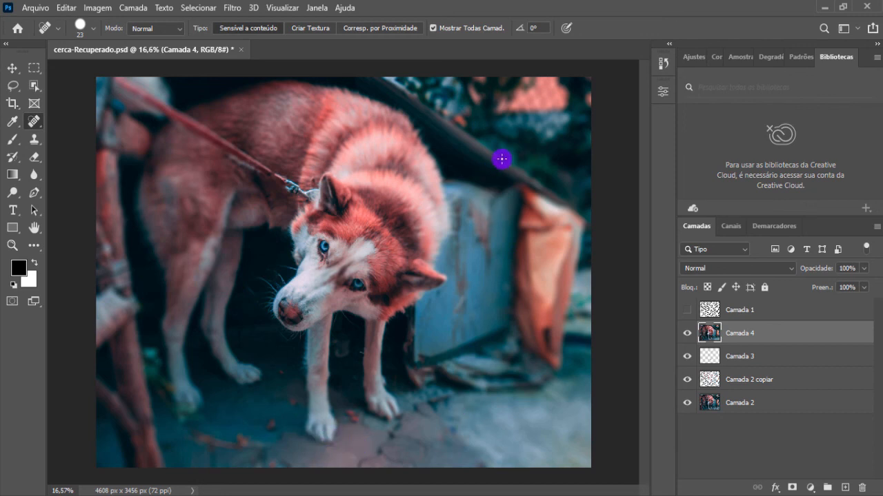
Step: Add a Curves adjustment layer above Camada 4 and darken the midtones slightly, from input 144 to output 130
{"action": "left_click", "coordinate": [810, 485]}
{"action": "left_click", "coordinate": [800, 312]}
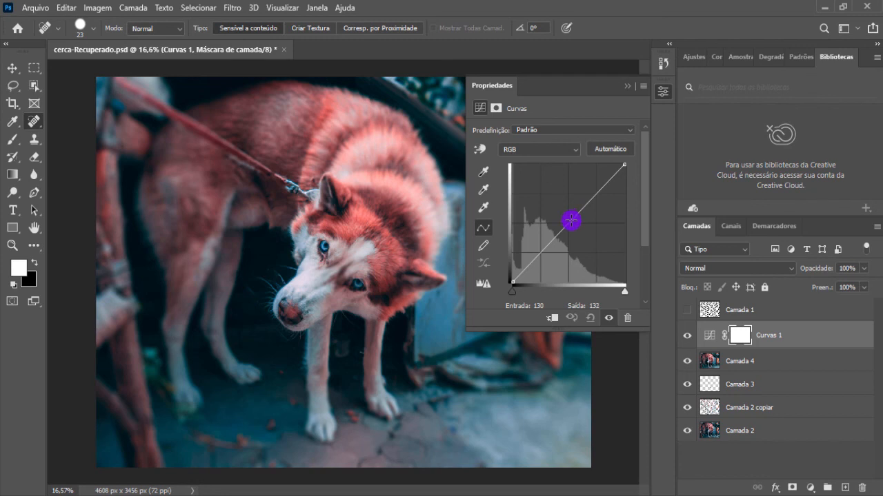
{"action": "left_click_drag", "start_coordinate": [571, 221], "coordinate": [571, 222]}
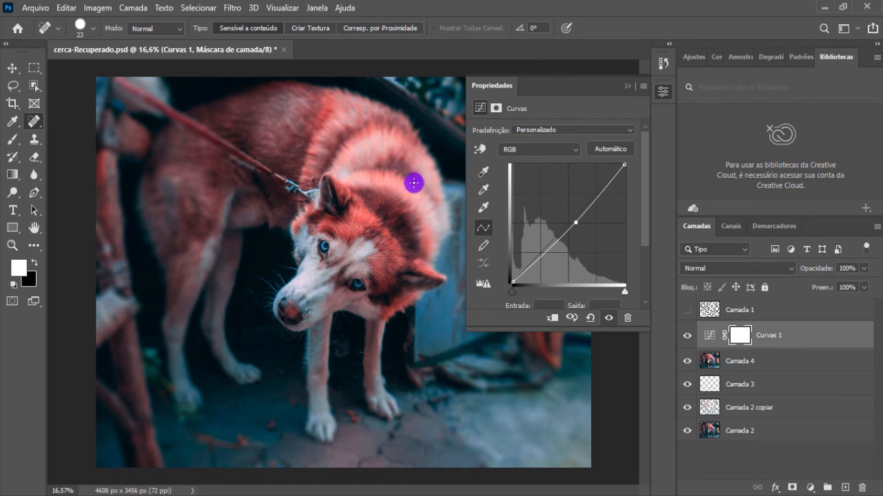
{"action": "left_click", "coordinate": [574, 224]}
{"action": "left_click_drag", "start_coordinate": [640, 231], "coordinate": [643, 242]}
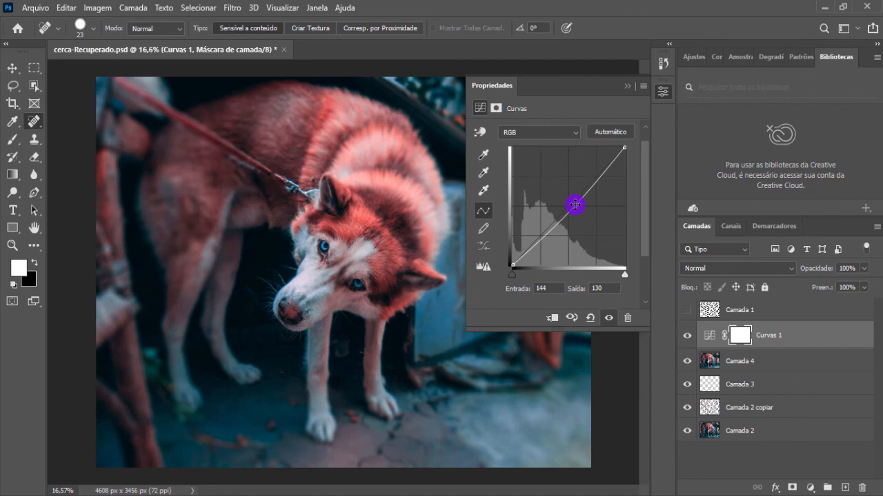
{"action": "left_click_drag", "start_coordinate": [542, 289], "coordinate": [518, 291]}
{"action": "left_click", "coordinate": [627, 87]}
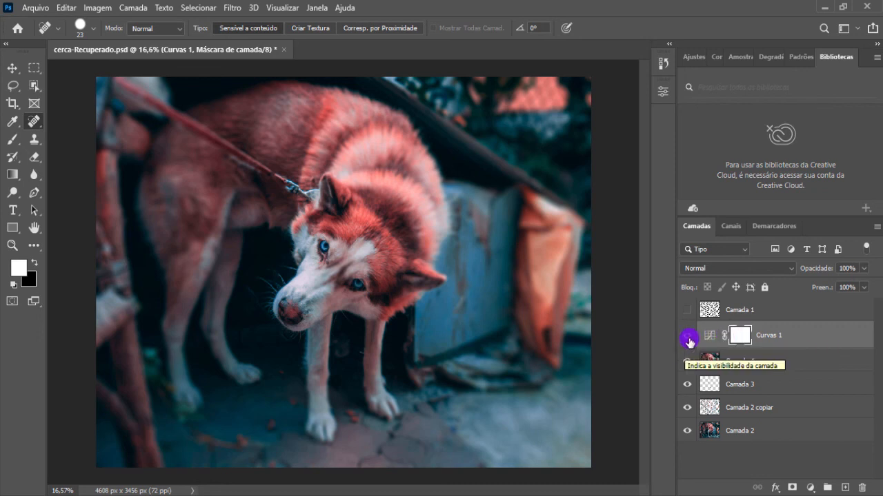
Step: Compare the image with and without the Curves adjustment by toggling its visibility
{"action": "left_click", "coordinate": [687, 337]}
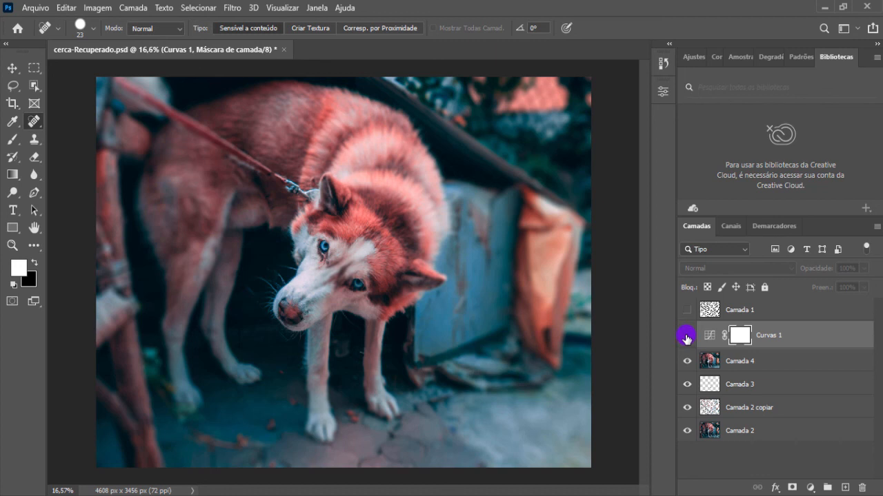
{"action": "left_click", "coordinate": [686, 337]}
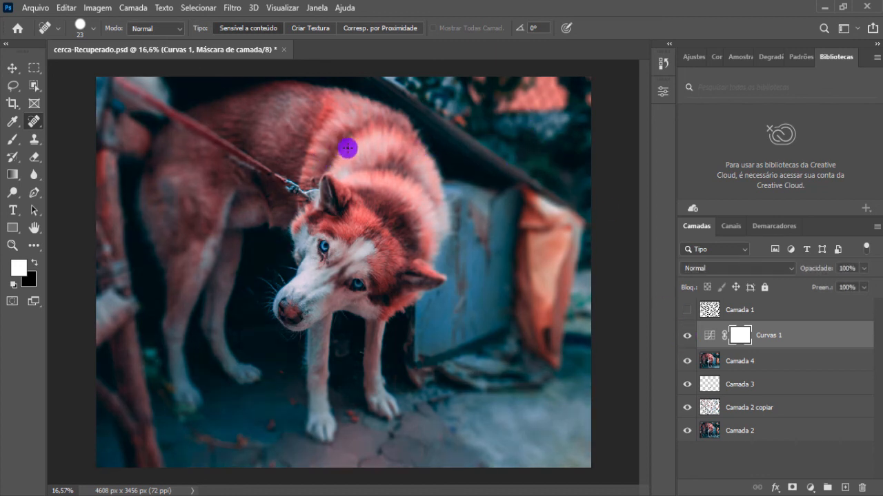
{"action": "left_click", "coordinate": [687, 337]}
{"action": "left_click", "coordinate": [687, 337]}
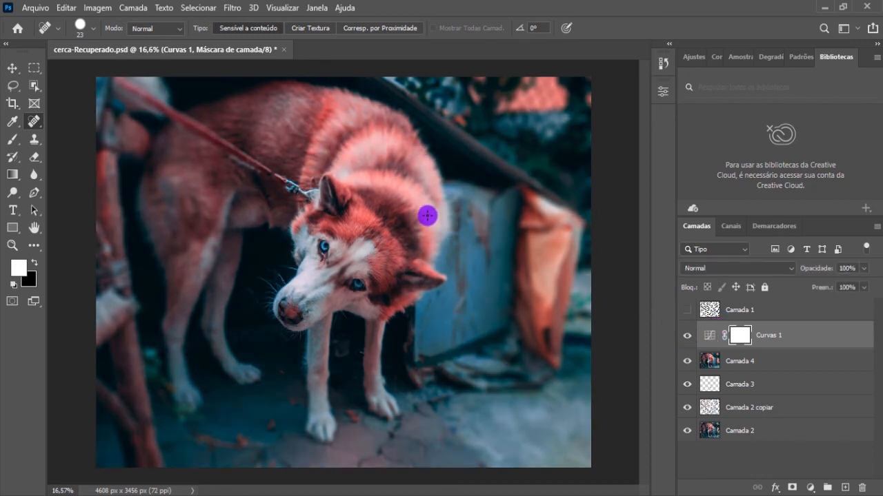